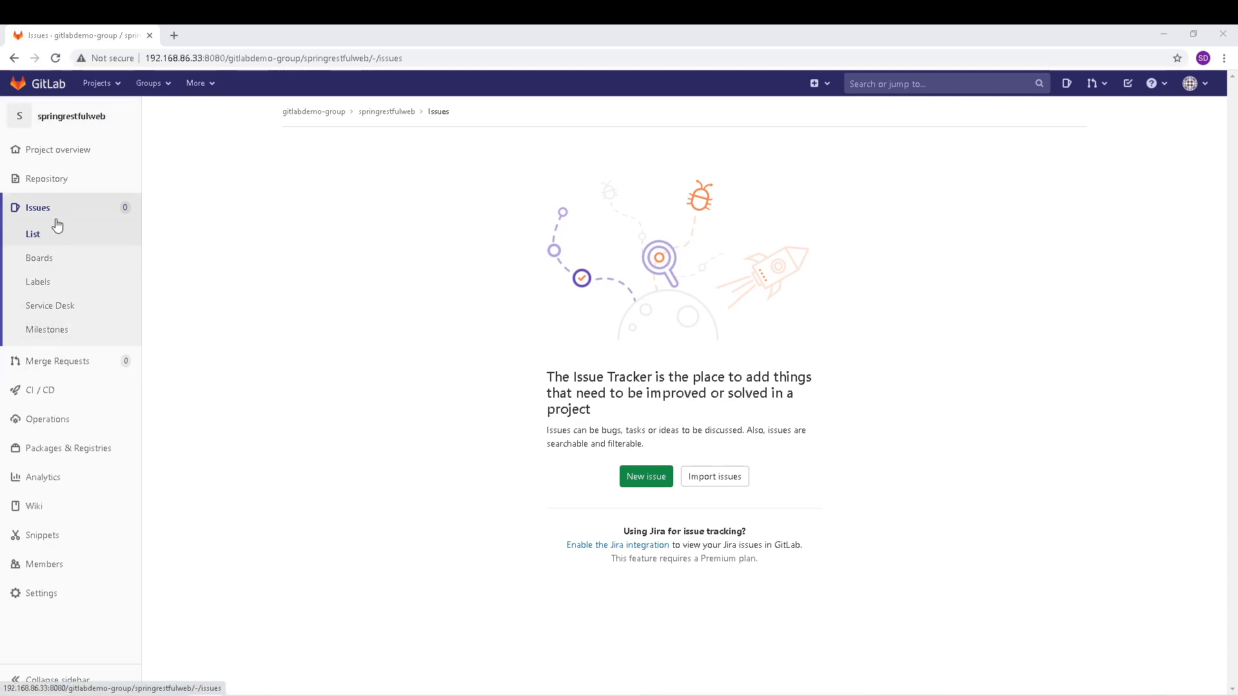
Start a new issue in the springrestfulweb project with the title "Add devtools api to the application".
left_click(641, 477)
type("Add devtools api to the application")
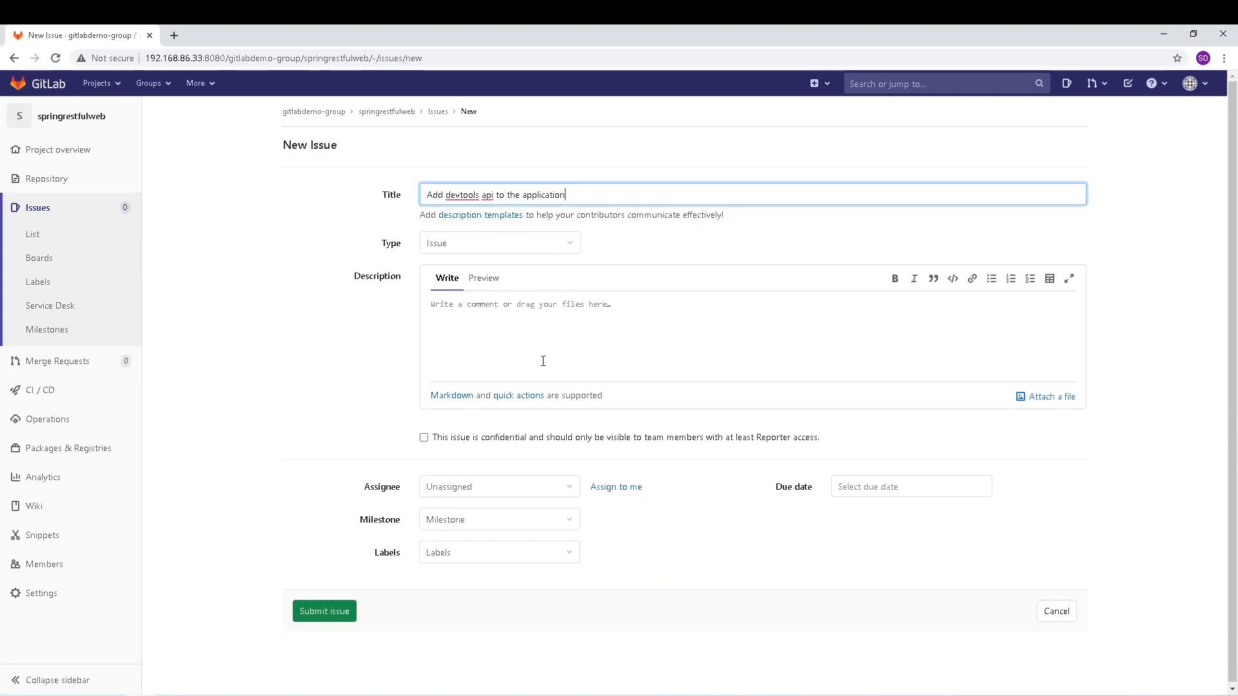
double_click(463, 195)
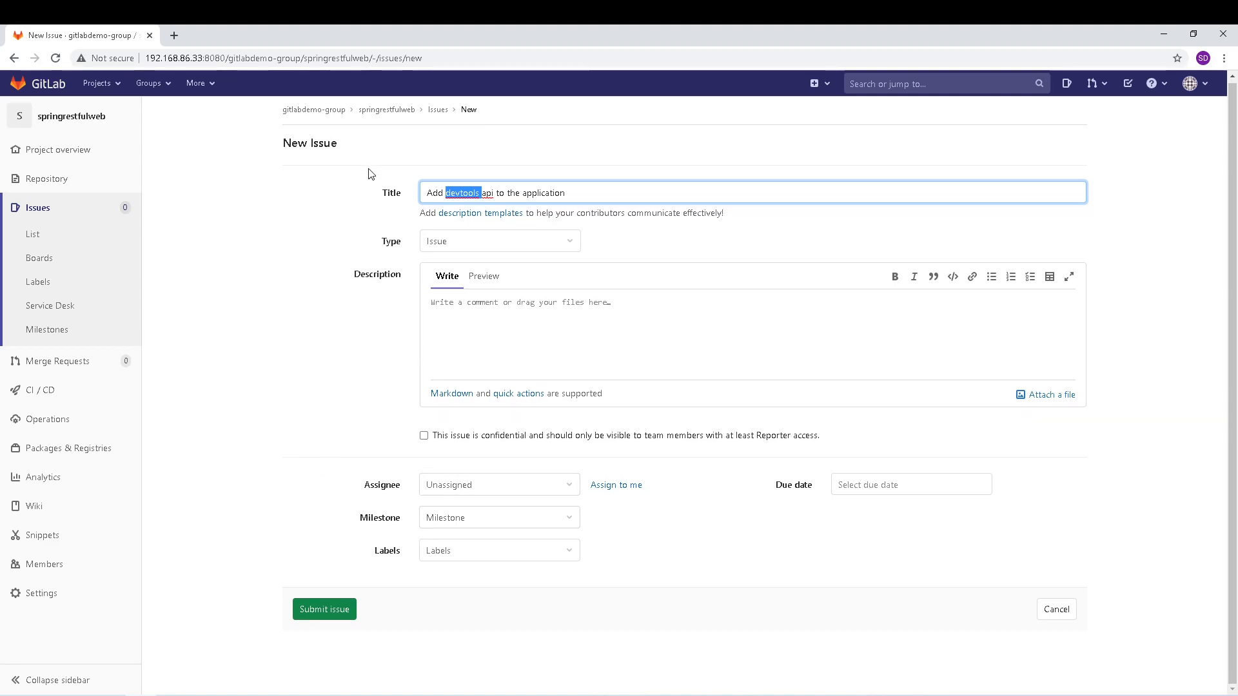
Assign the new issue to Developer with milestone 2021_02.01 and submit it without a label.
left_click(559, 491)
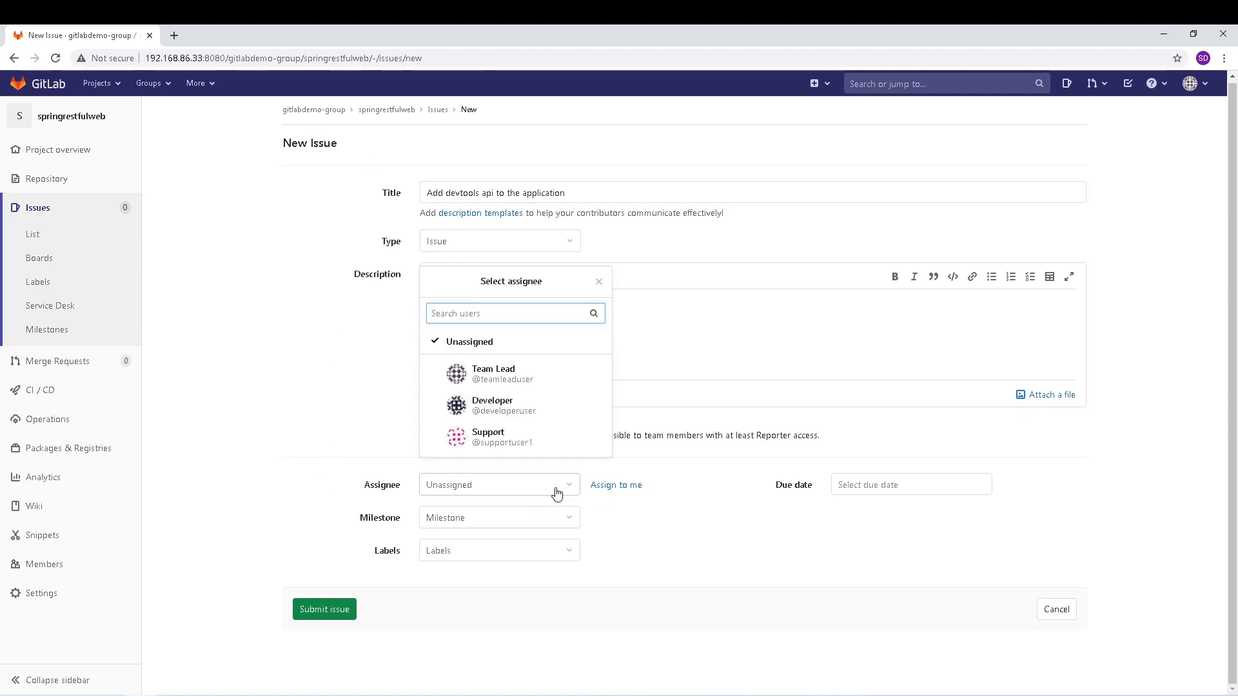
left_click(513, 406)
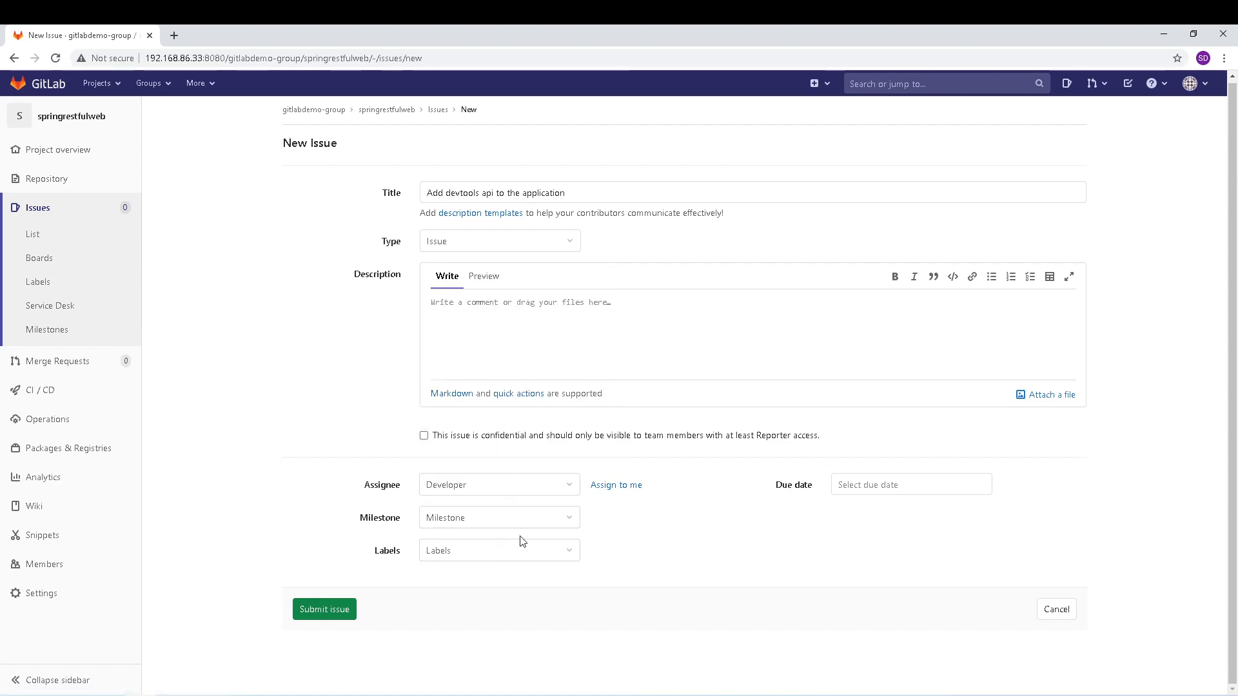
left_click(563, 524)
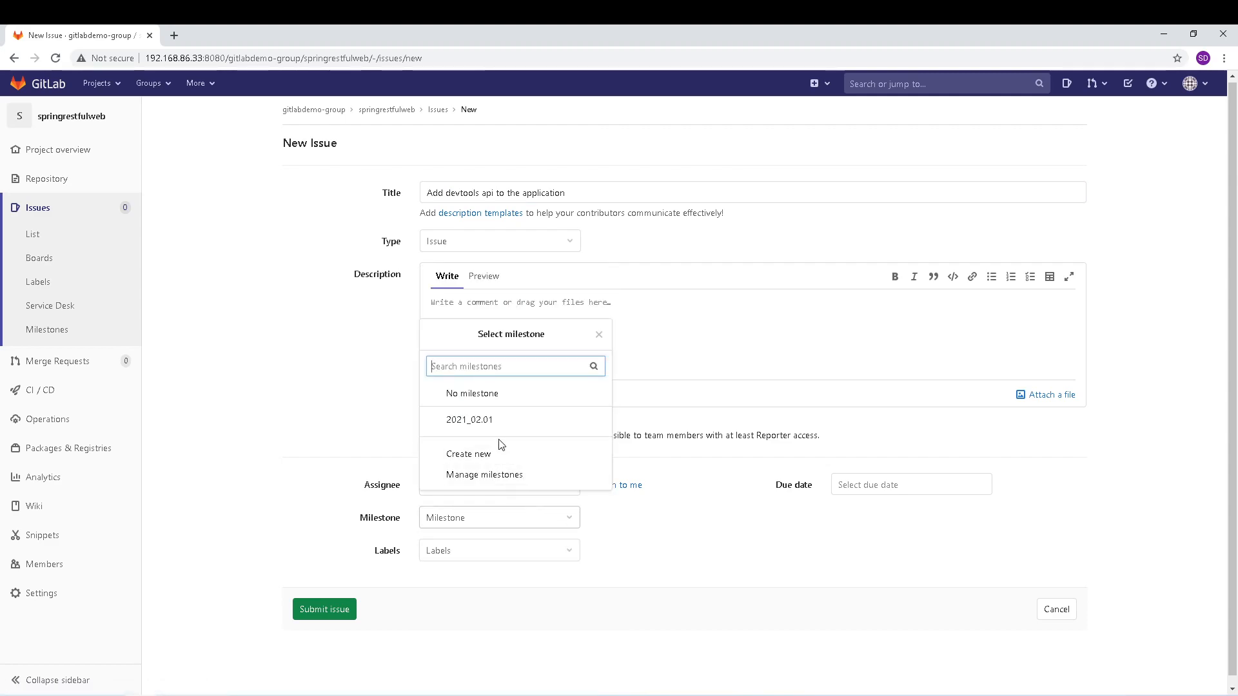
left_click(492, 422)
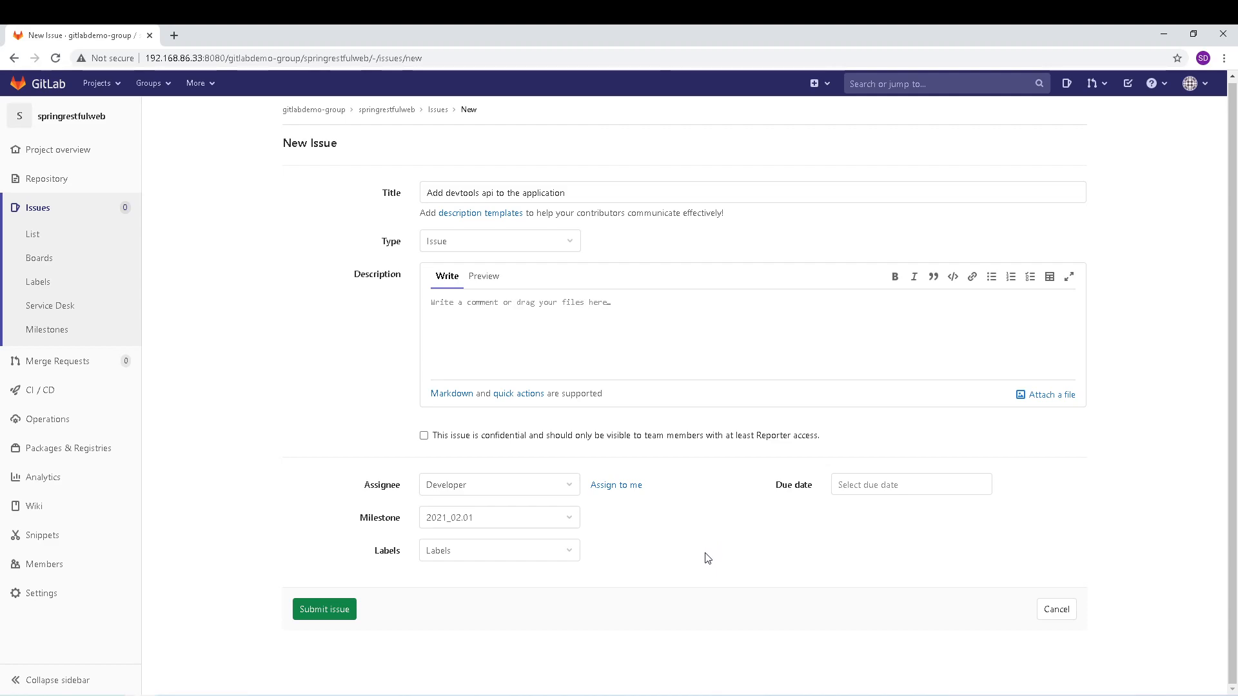
left_click(557, 559)
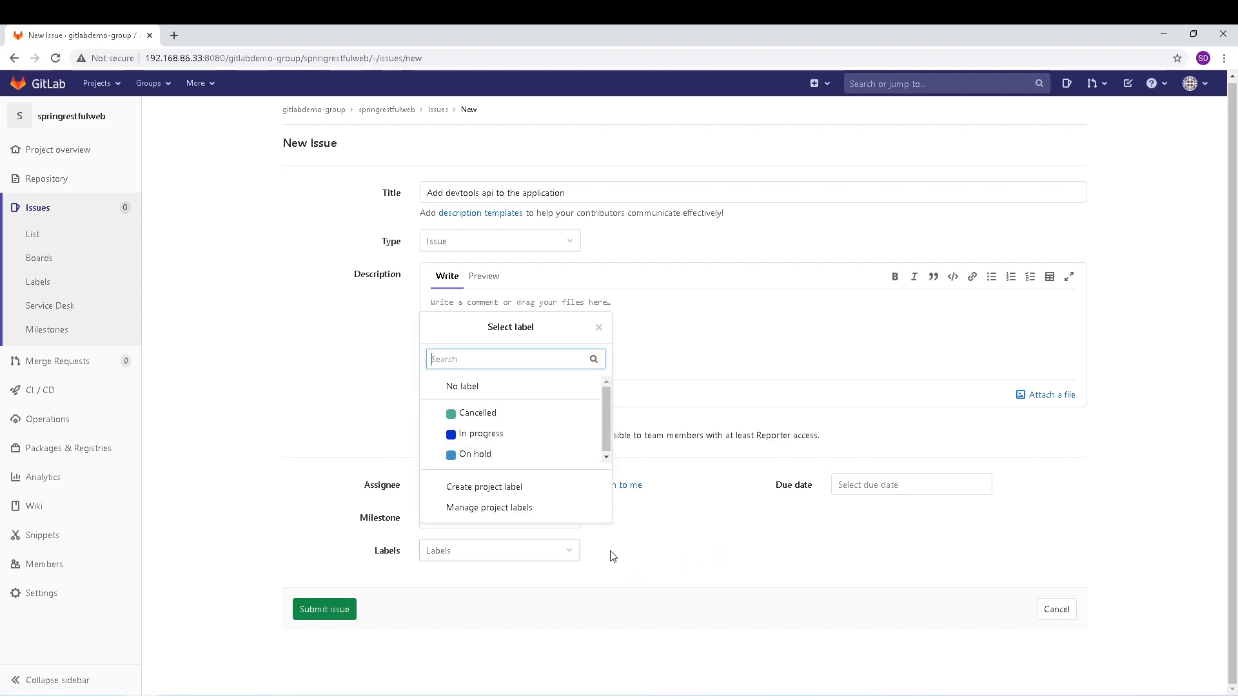
left_click(685, 561)
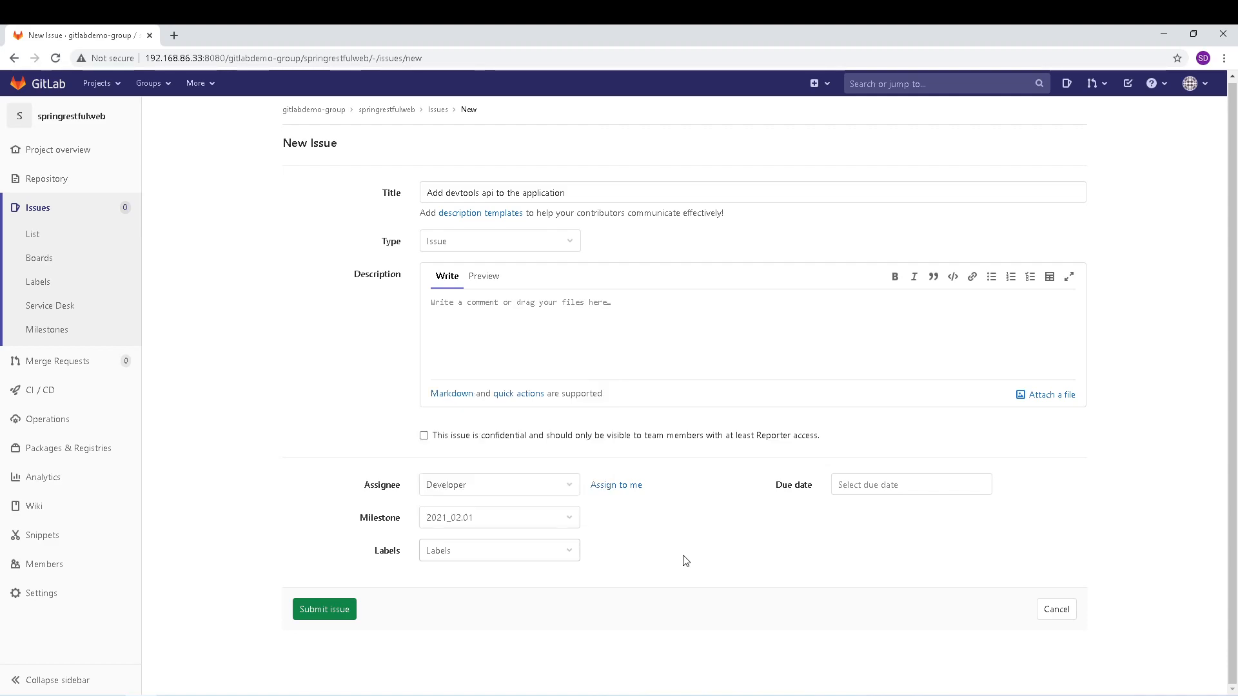
left_click(298, 616)
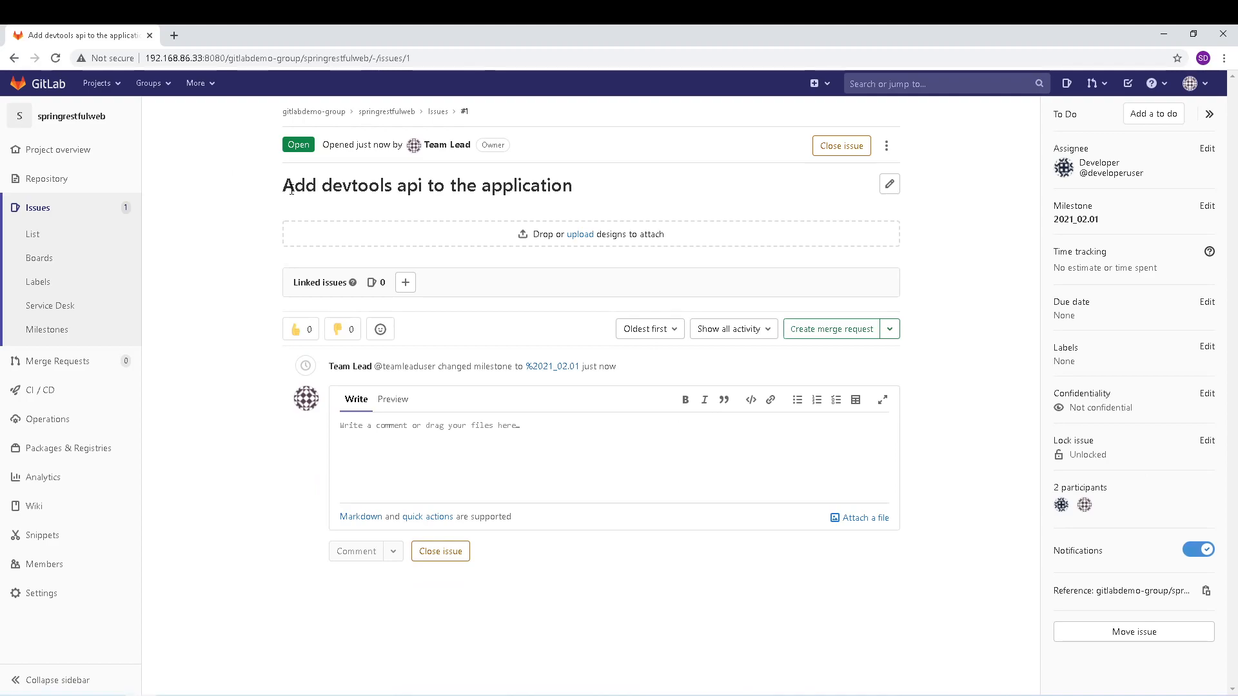
Add the In progress, Cancelled and On hold label lists to the project's Development issue board.
left_click(36, 258)
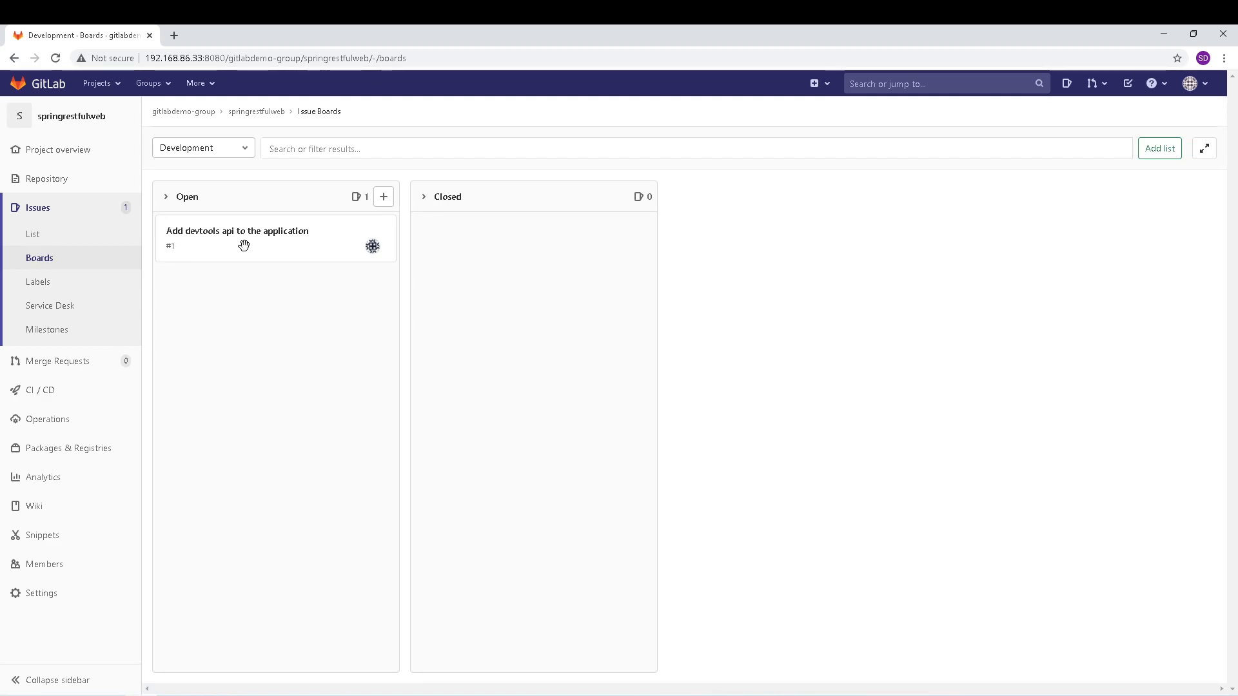
left_click(1171, 150)
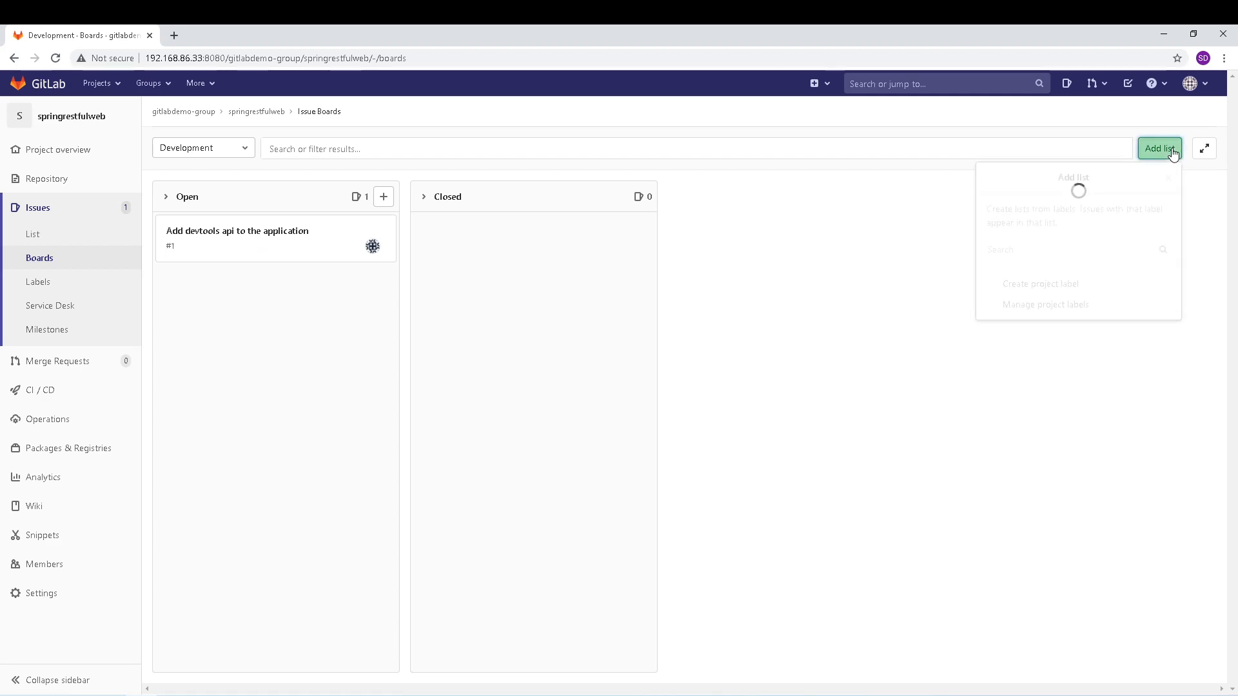
left_click(1033, 300)
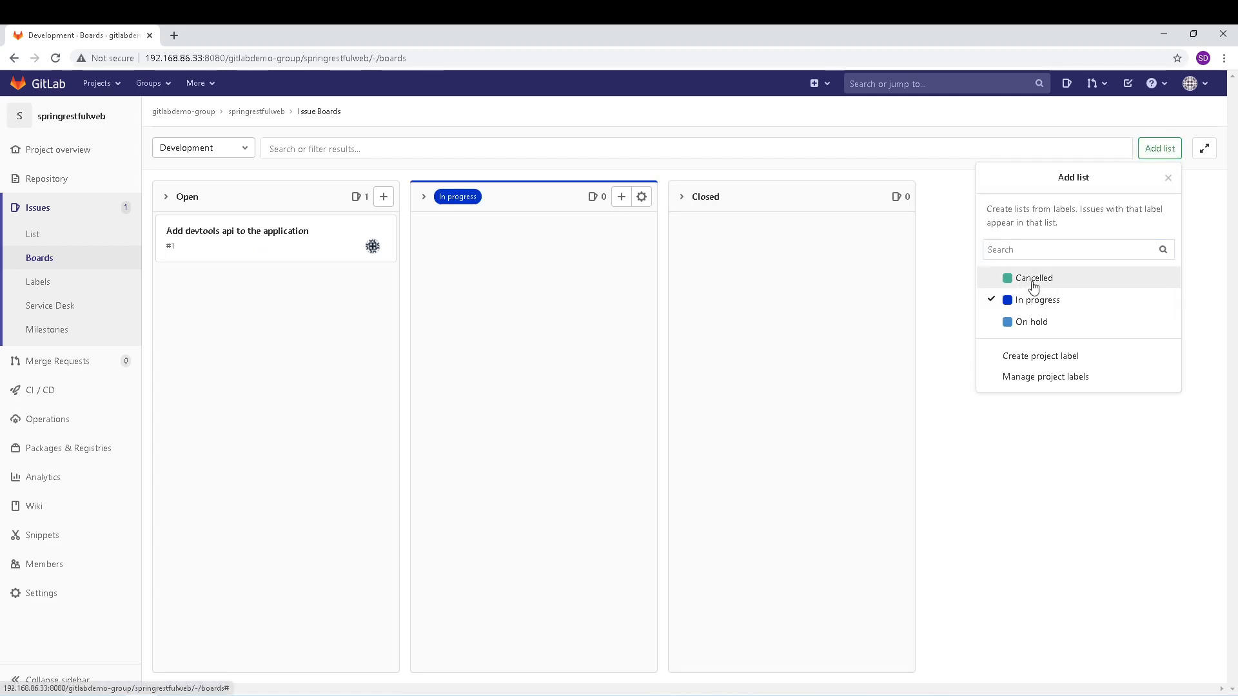
left_click(1034, 279)
left_click(1035, 323)
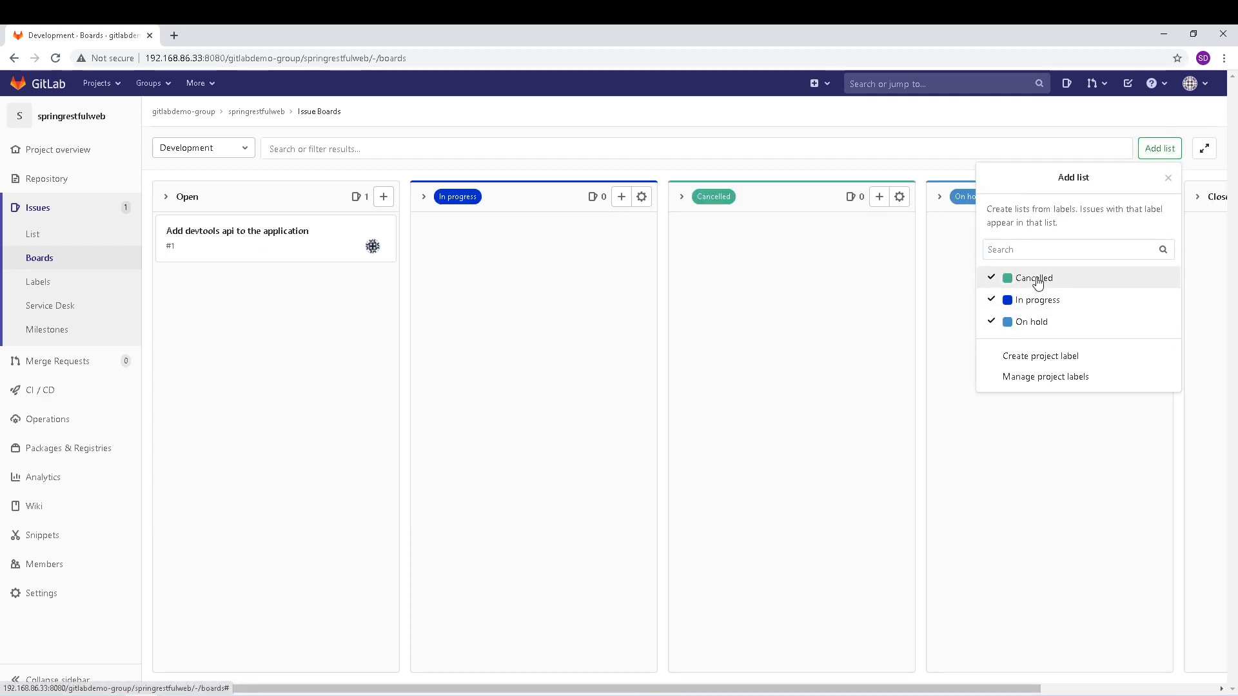
left_click(1168, 178)
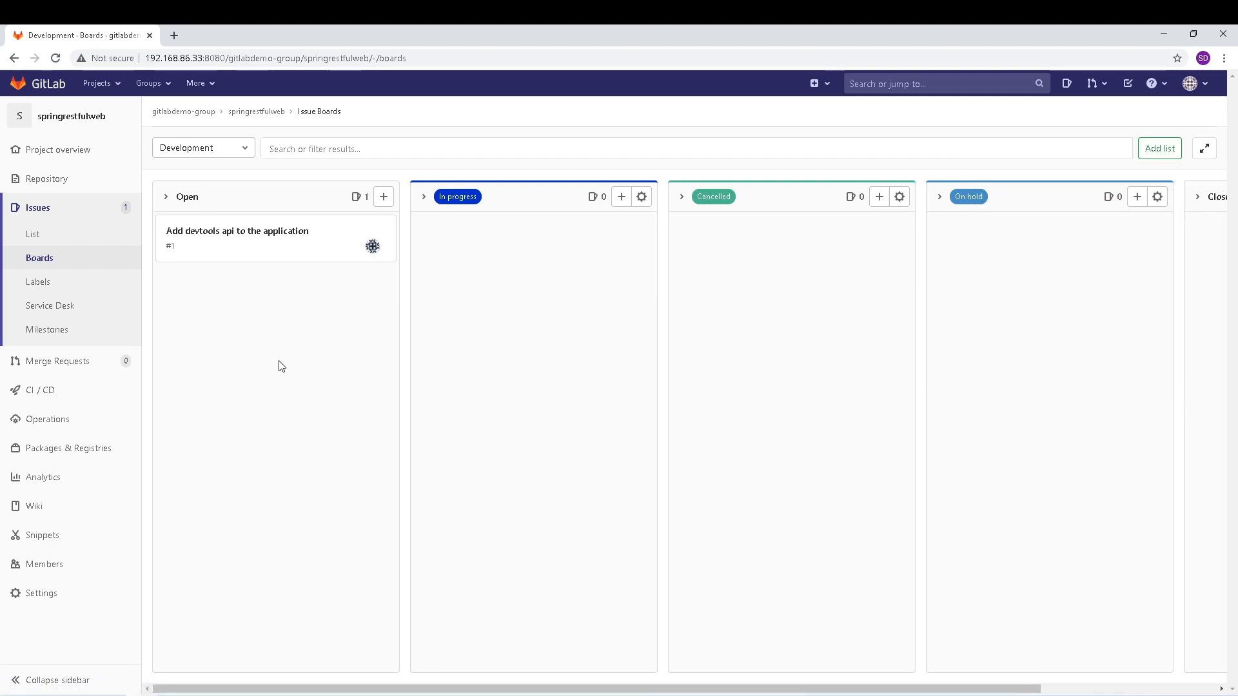
Sign out of the team lead's GitLab account.
left_click(1198, 84)
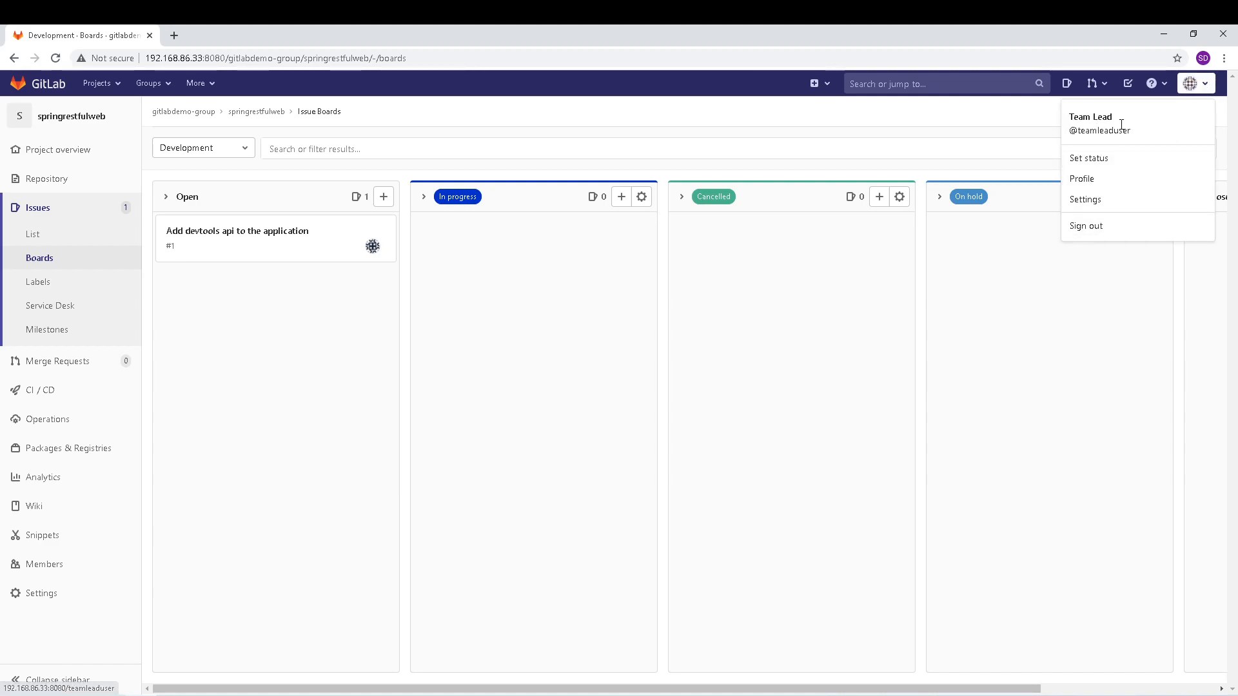
left_click(1090, 227)
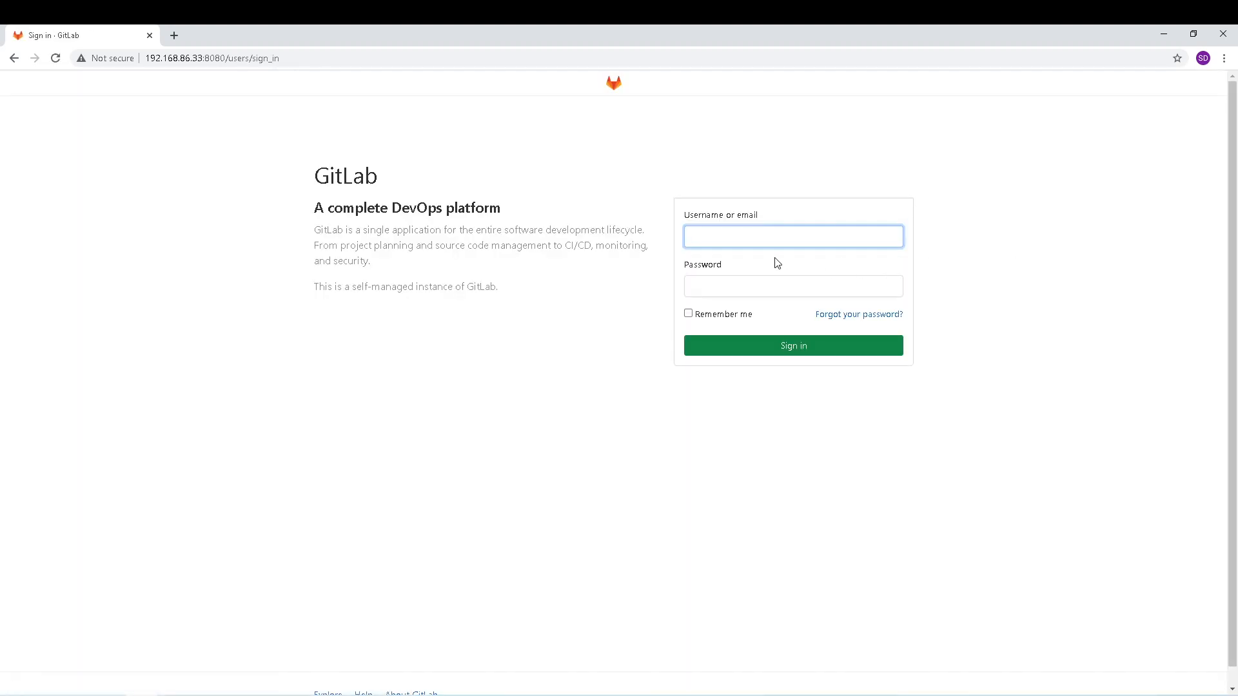
Try to sign in as developeruser1 with the account password.
left_click(770, 238)
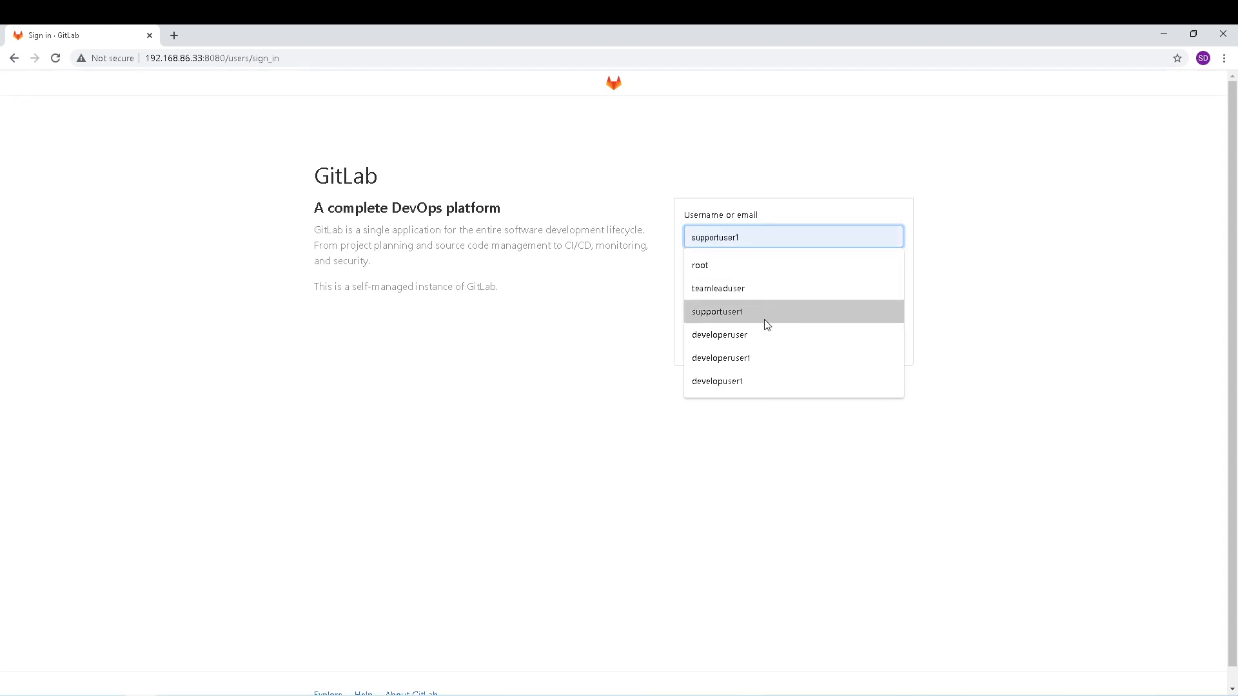
left_click(750, 359)
left_click(733, 288)
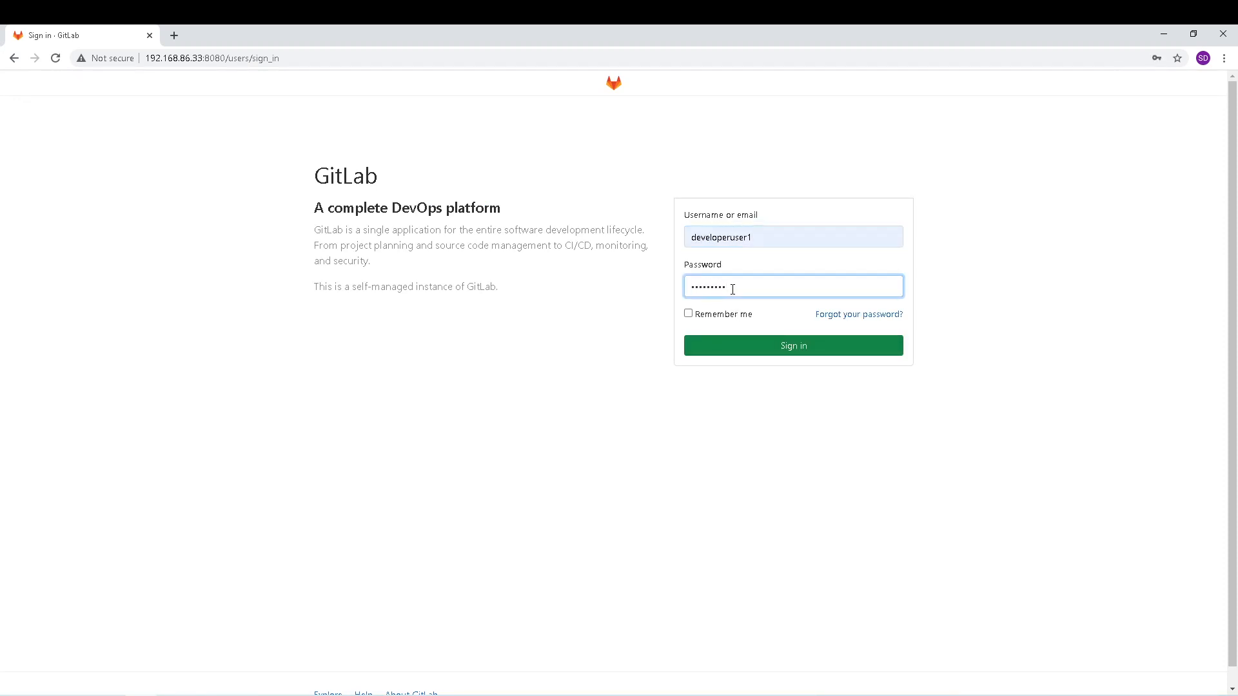
left_click(809, 354)
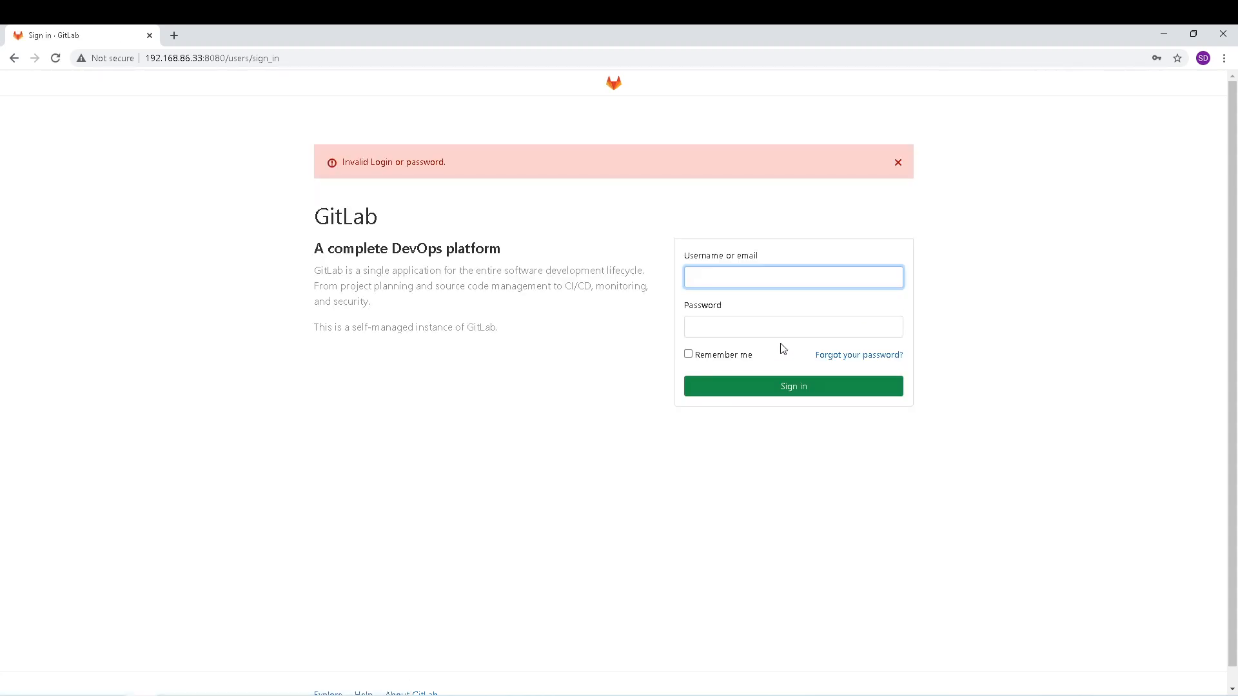
Sign in to GitLab as developeruser with the account password.
left_click(747, 274)
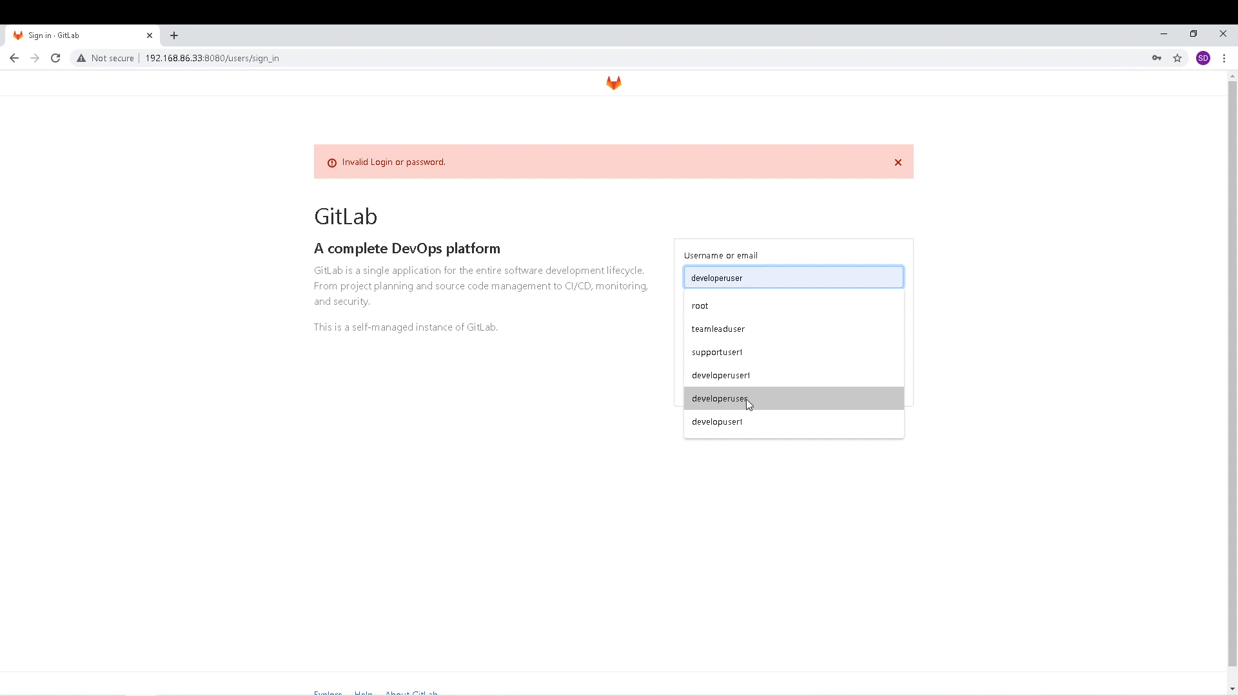
left_click(746, 400)
left_click(737, 331)
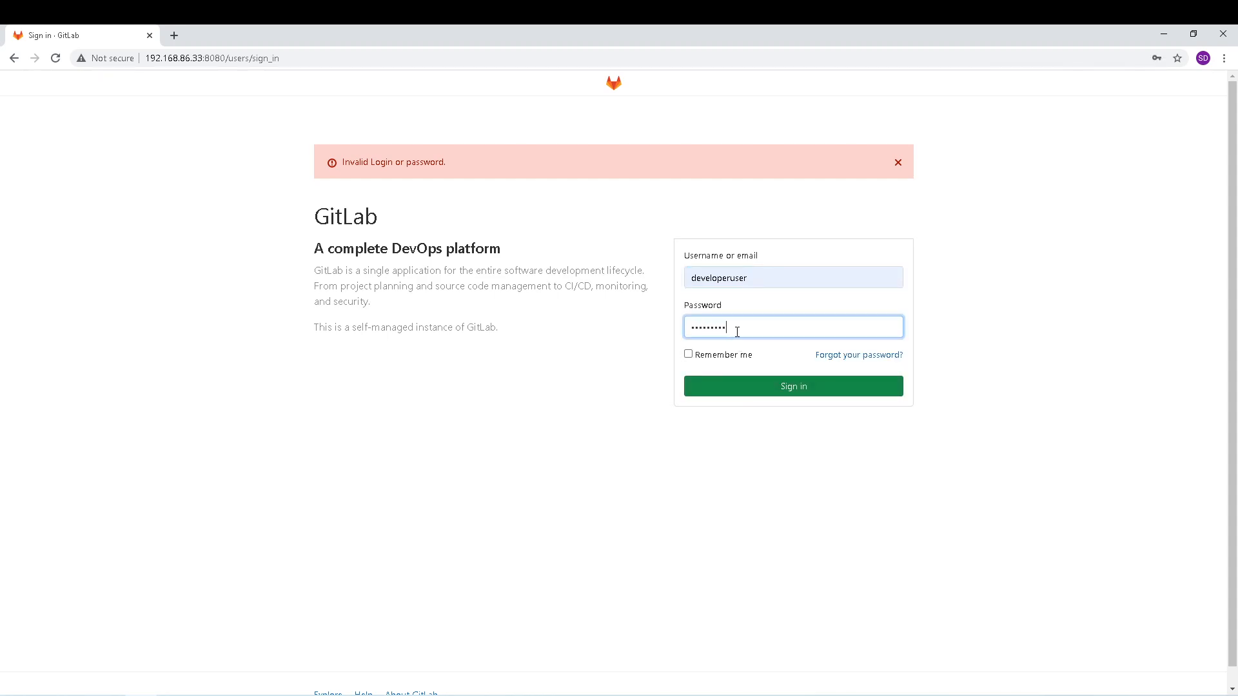
left_click(788, 385)
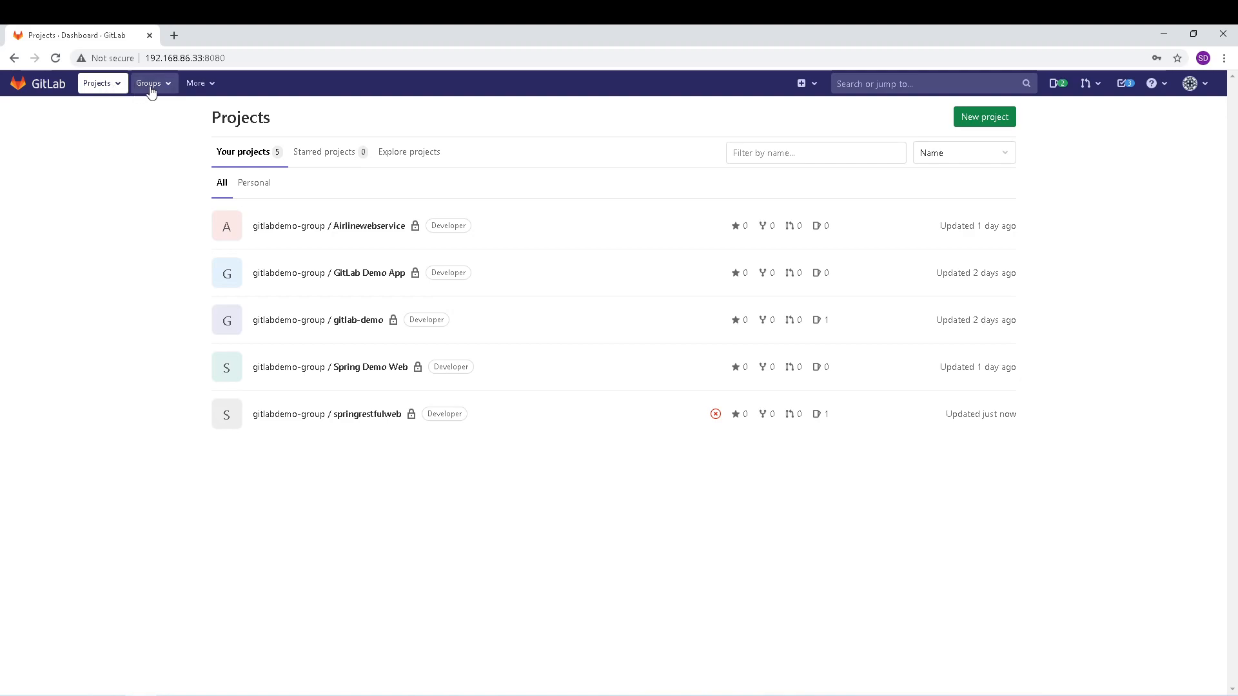
Open the issue "Add devtools api to the application" from the springrestfulweb project's issue list.
left_click(124, 87)
left_click(121, 116)
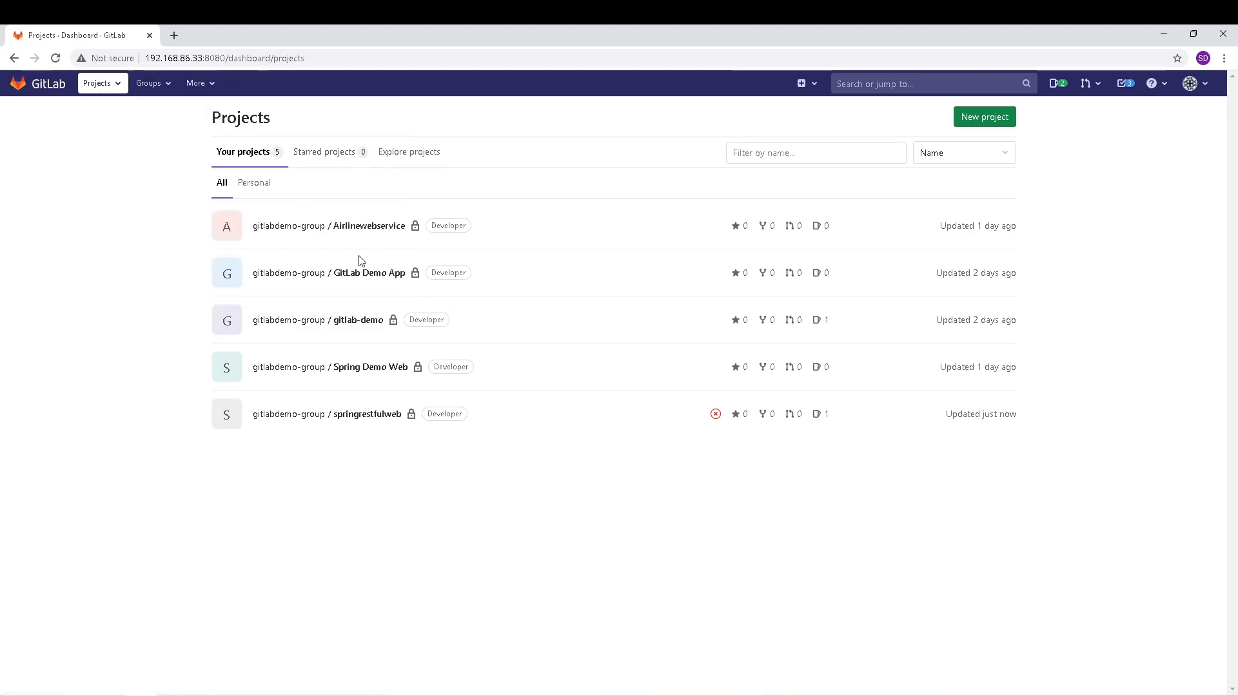
left_click(350, 419)
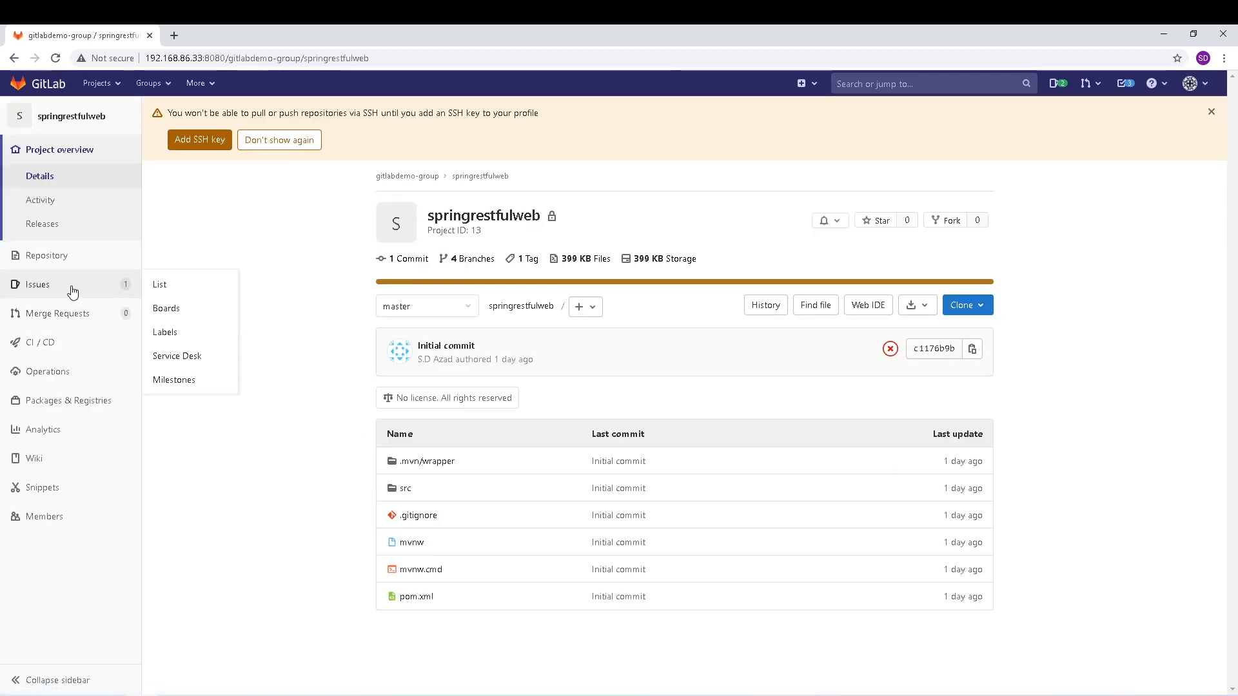
left_click(75, 286)
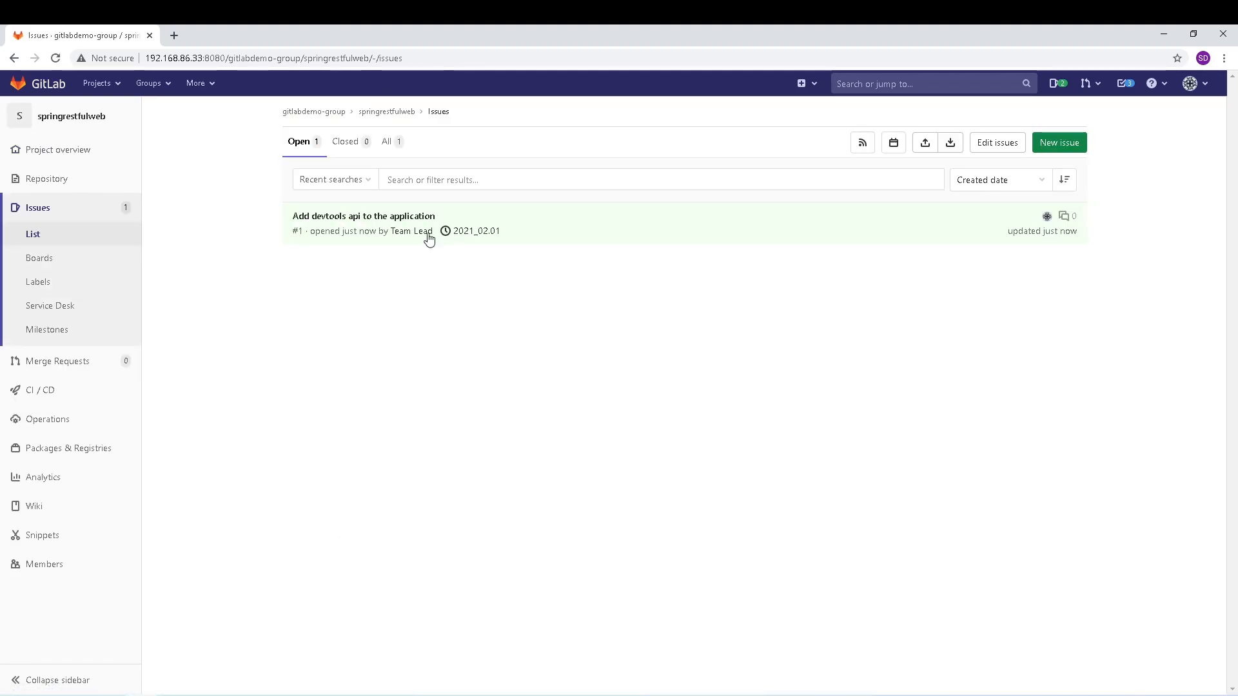
left_click(381, 217)
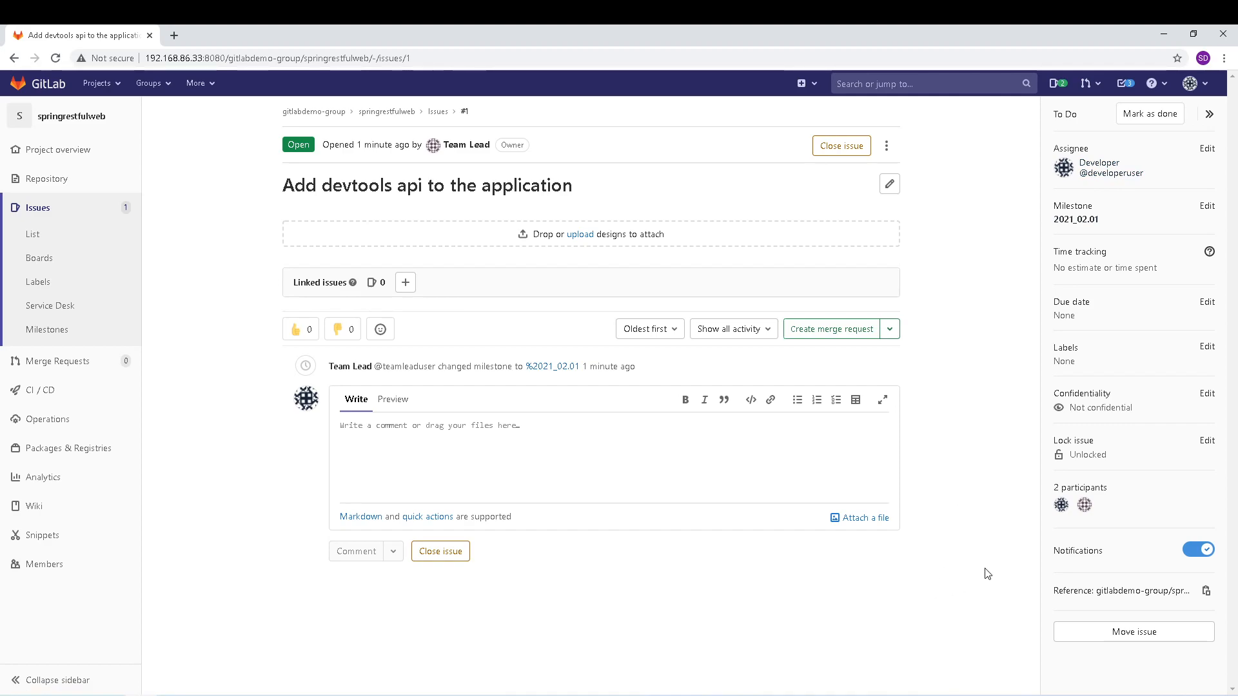
Assign the In progress label to the devtools issue.
left_click(1208, 348)
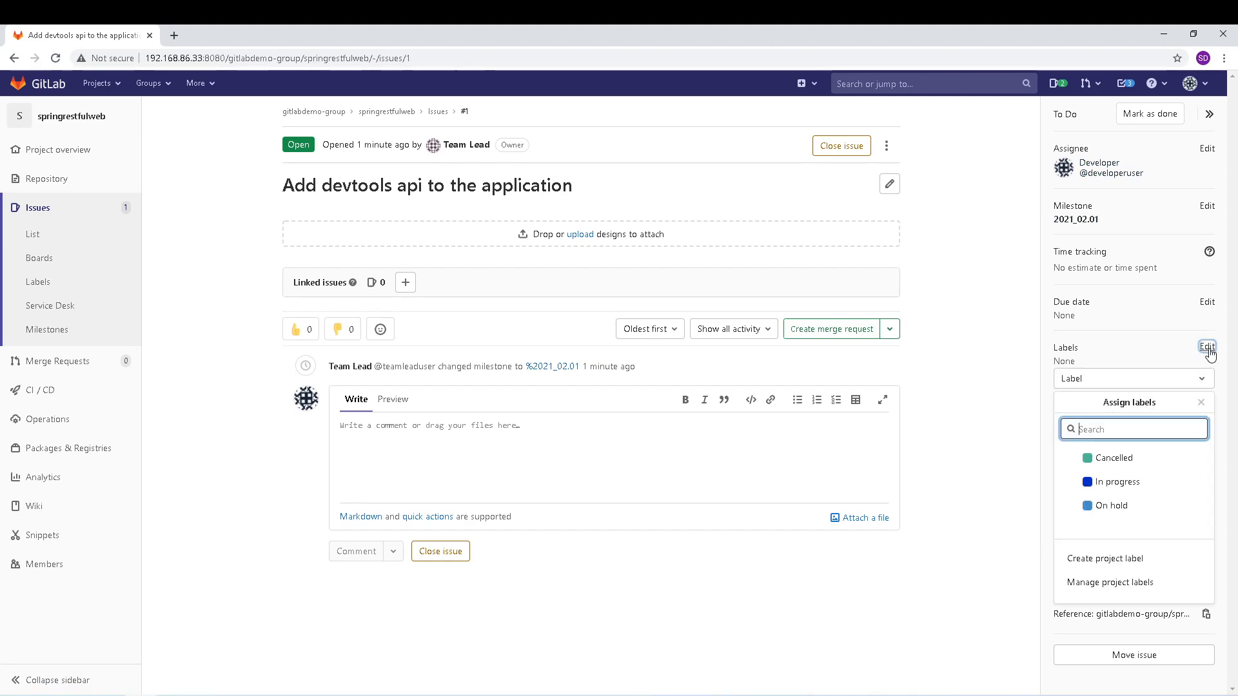
left_click(1120, 483)
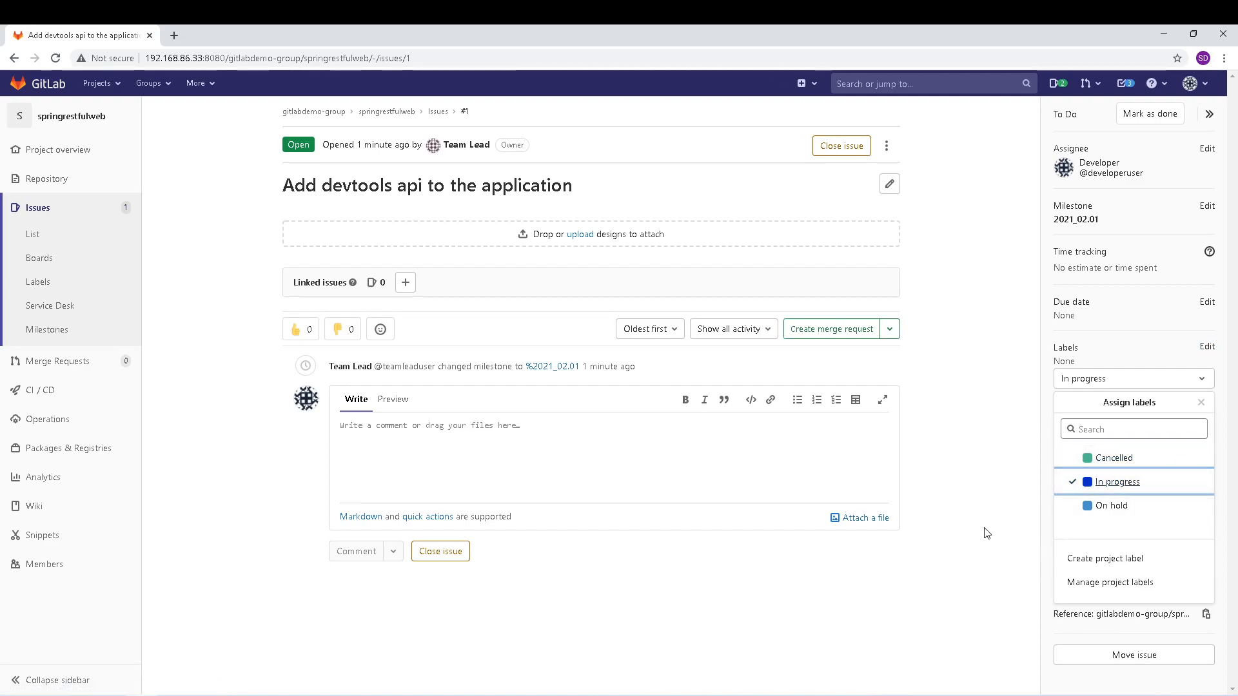
left_click(1202, 404)
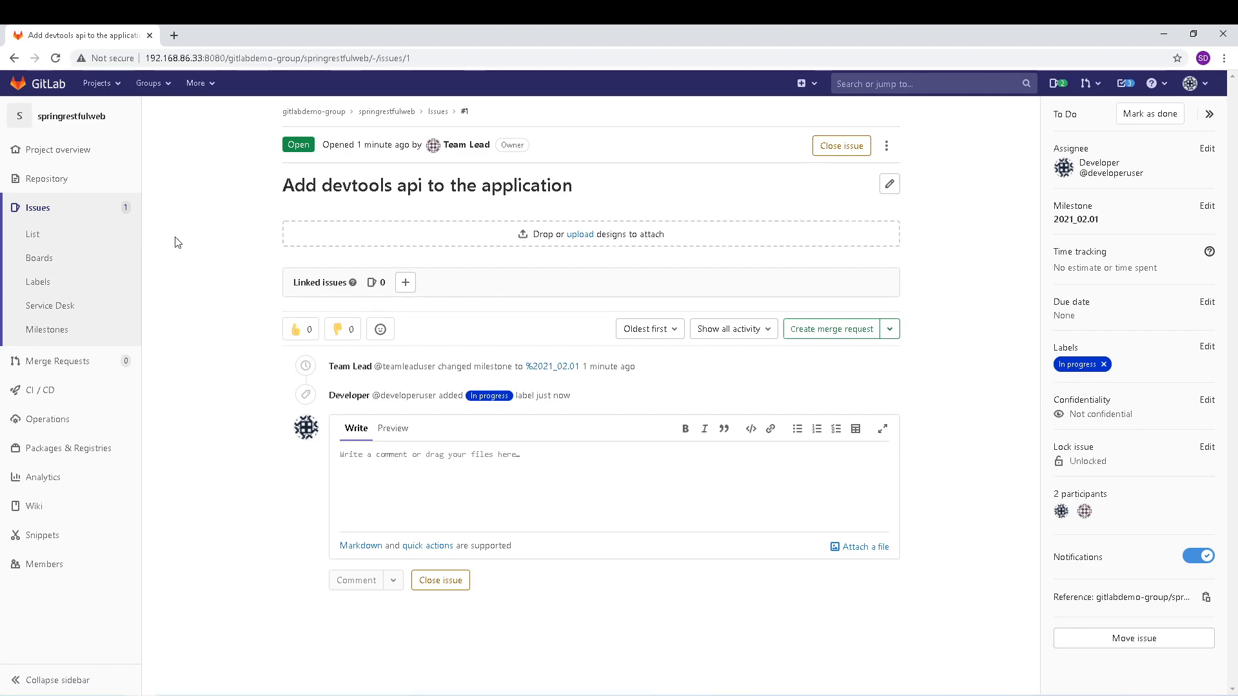
Copy the HTTP clone URL of the springrestfulweb repository from the project overview.
left_click(48, 158)
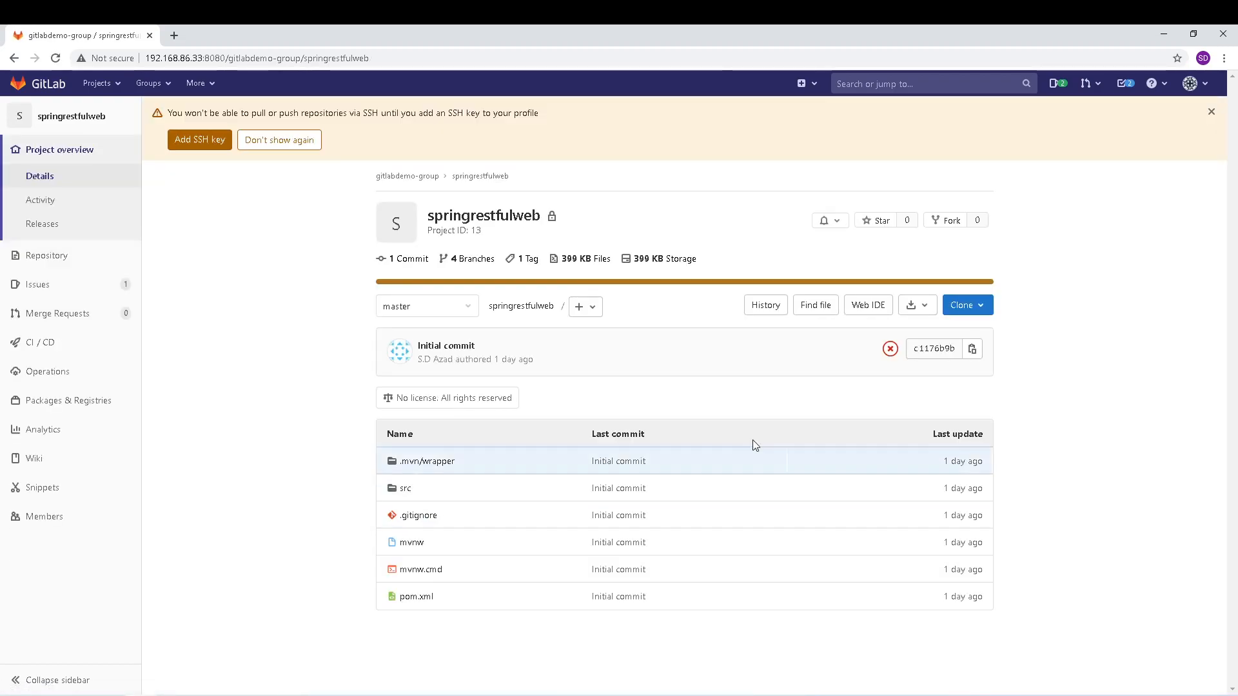
left_click(977, 313)
left_click(969, 404)
Switch to Spring Tool Suite and start importing projects from Git with smart import, using Clone URI as the repository source.
left_click(268, 695)
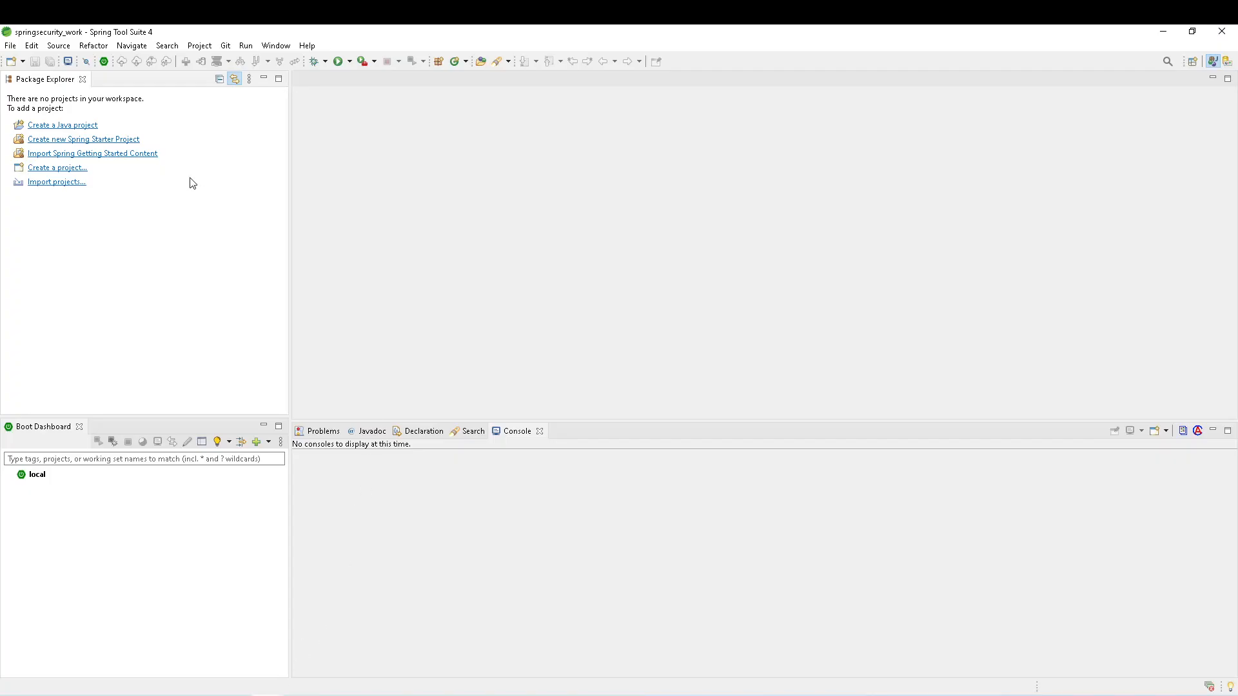
left_click(58, 183)
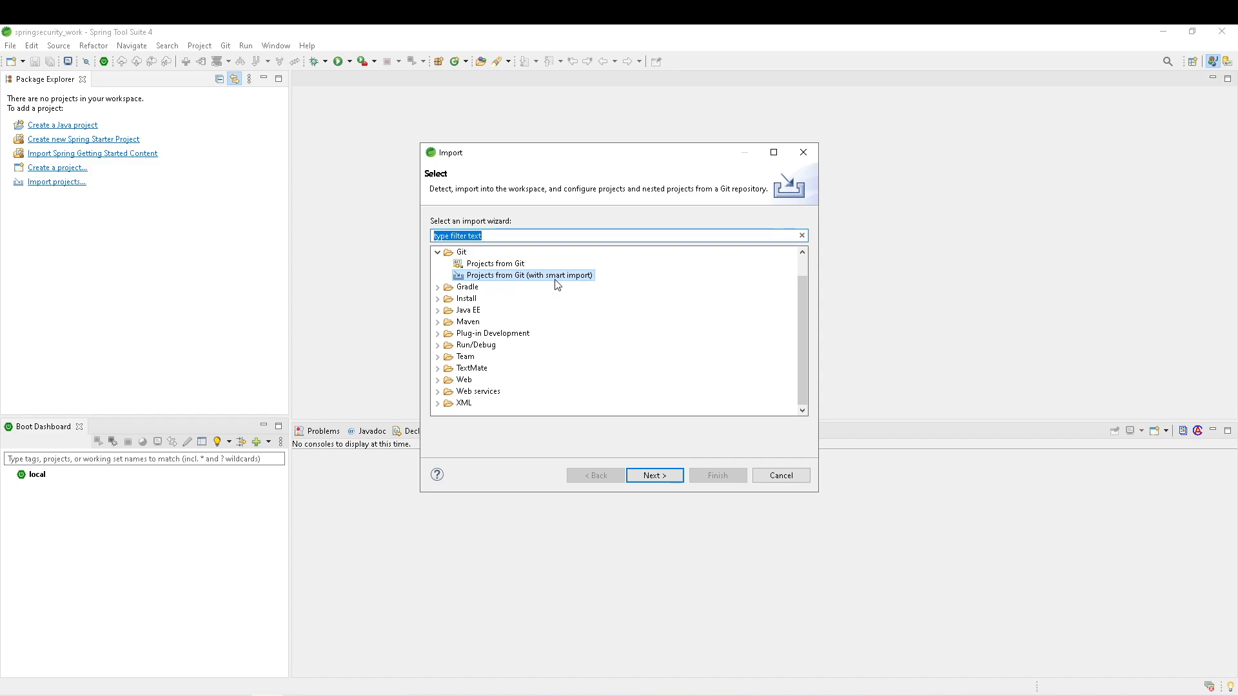
left_click(652, 476)
left_click(474, 249)
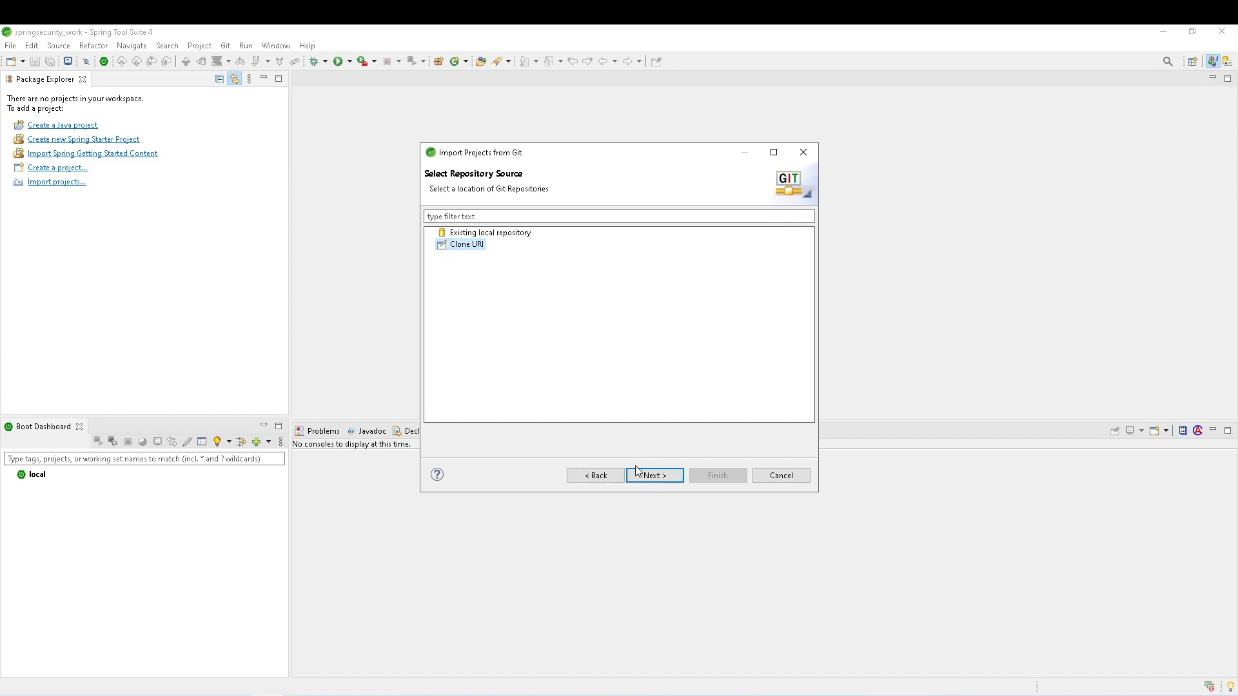
left_click(653, 475)
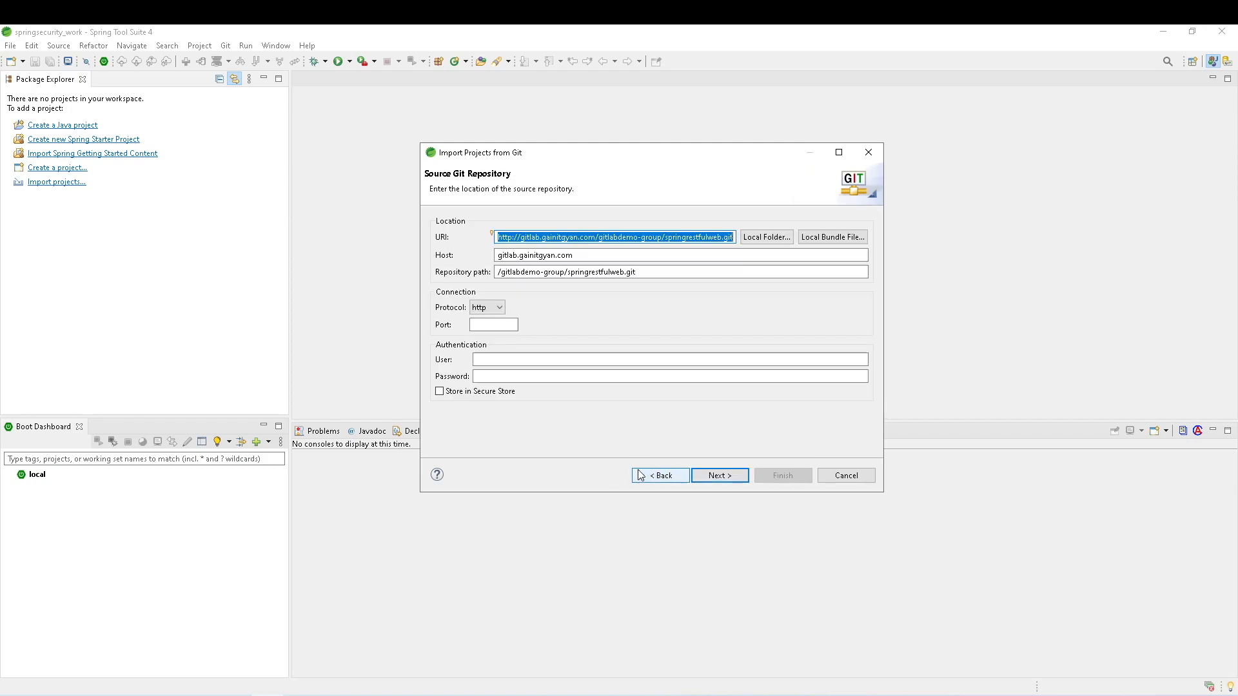
Copy the server address 192.168.86.33:8080 from the GitLab page in the browser and paste it over gitlab.gainitgyan.com in the repository URI.
left_click(533, 252)
left_click_drag(521, 237, 596, 238)
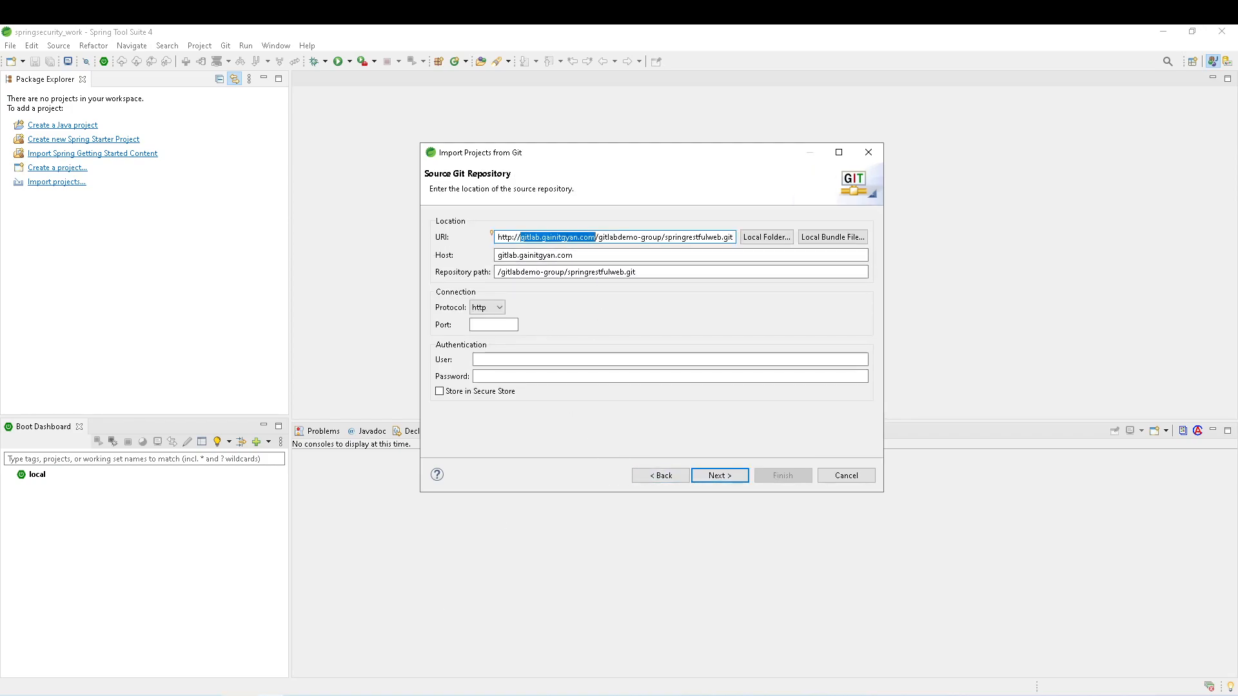
key("alt+Tab")
left_click_drag(146, 58, 225, 58)
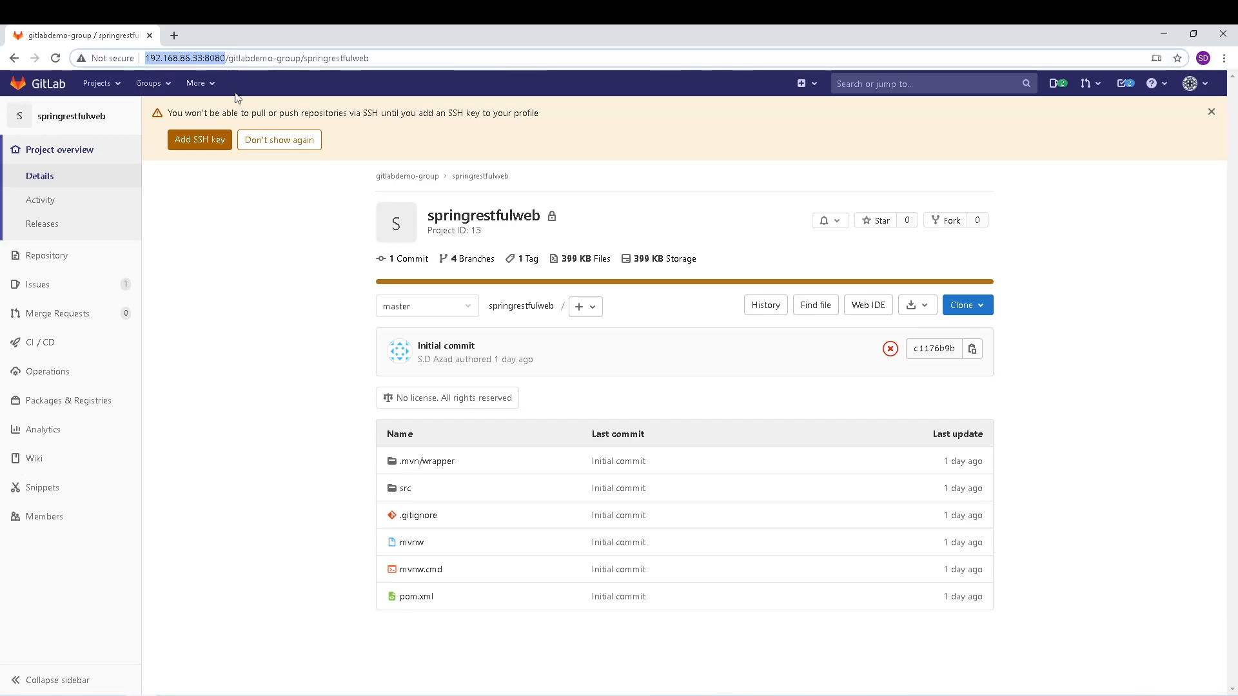
key("alt+Tab")
key("ctrl+v")
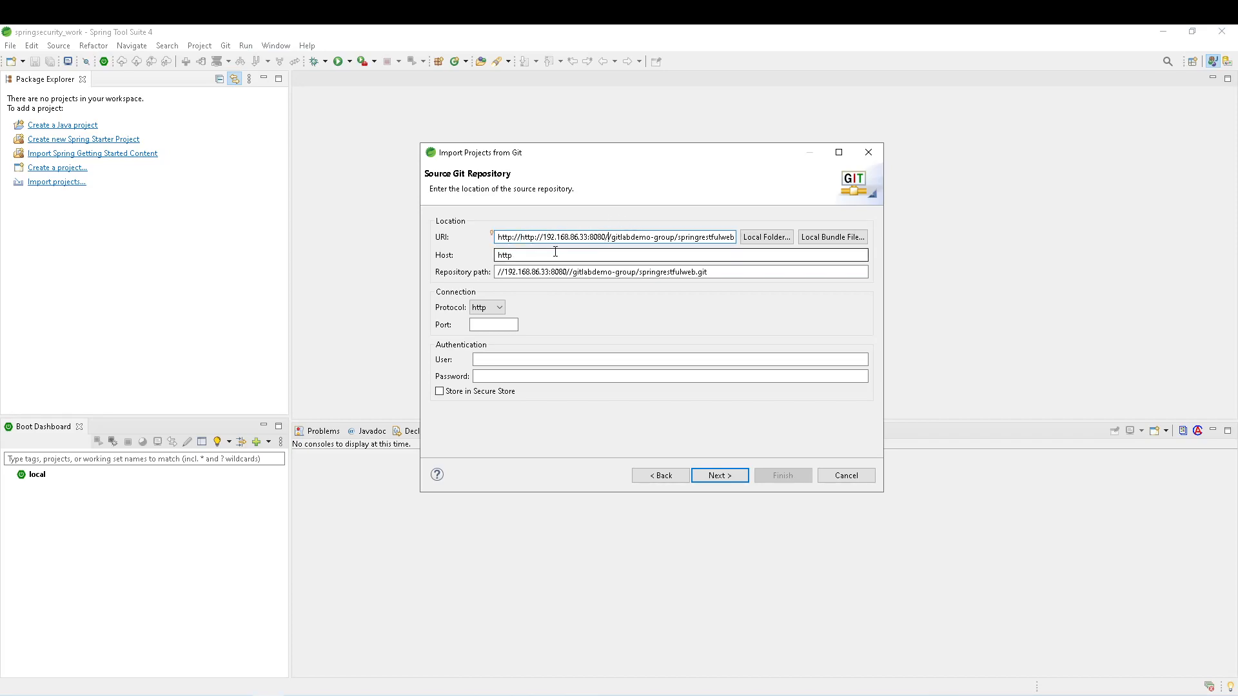
left_click_drag(521, 237, 497, 236)
key("BackSpace")
left_click(544, 257)
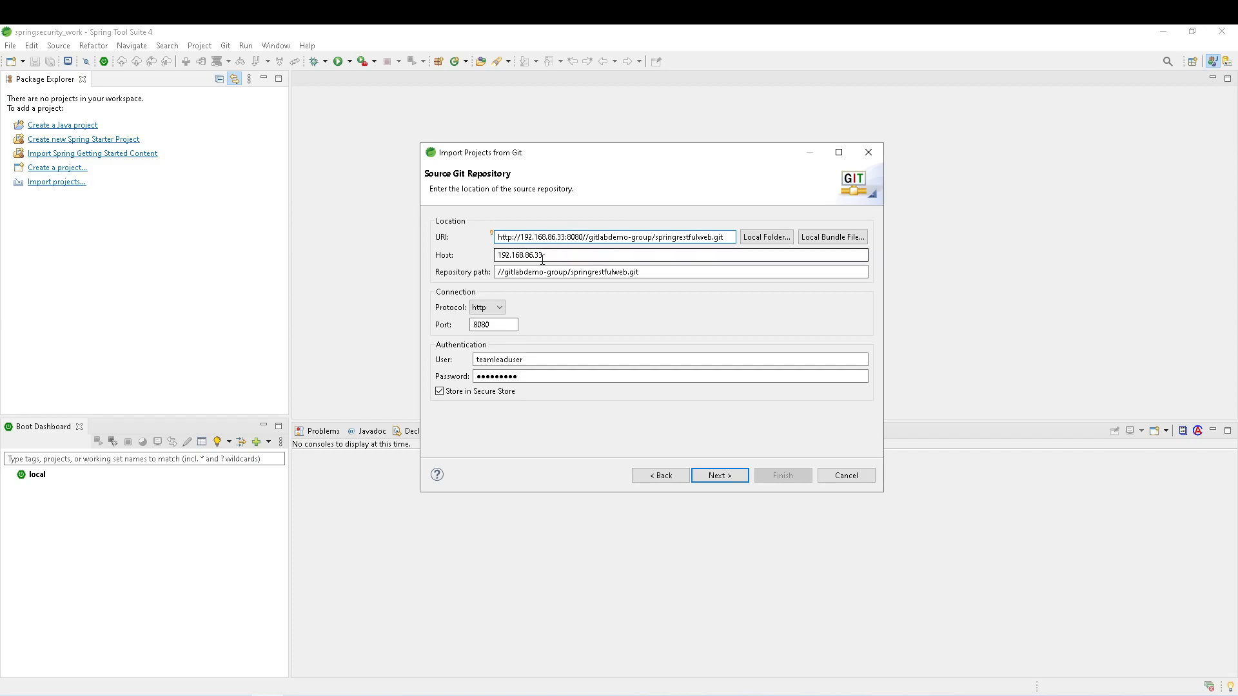
left_click(522, 237)
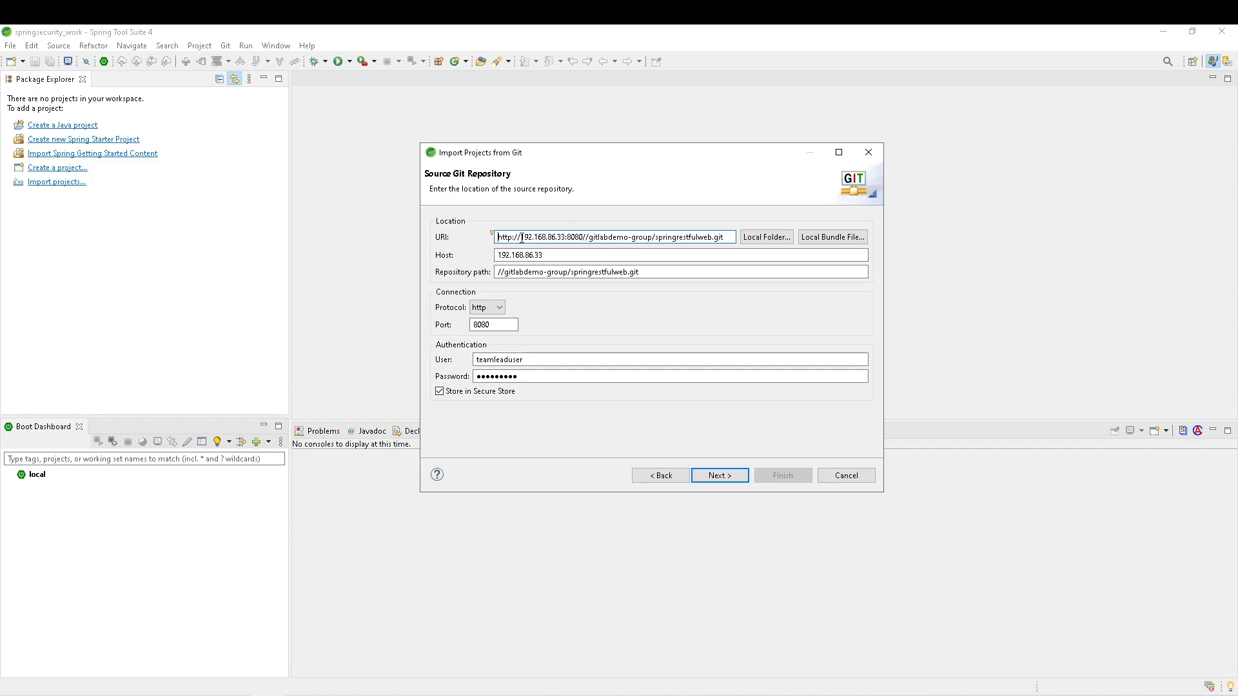
left_click_drag(521, 238, 586, 240)
left_click(586, 241)
key("BackSpace")
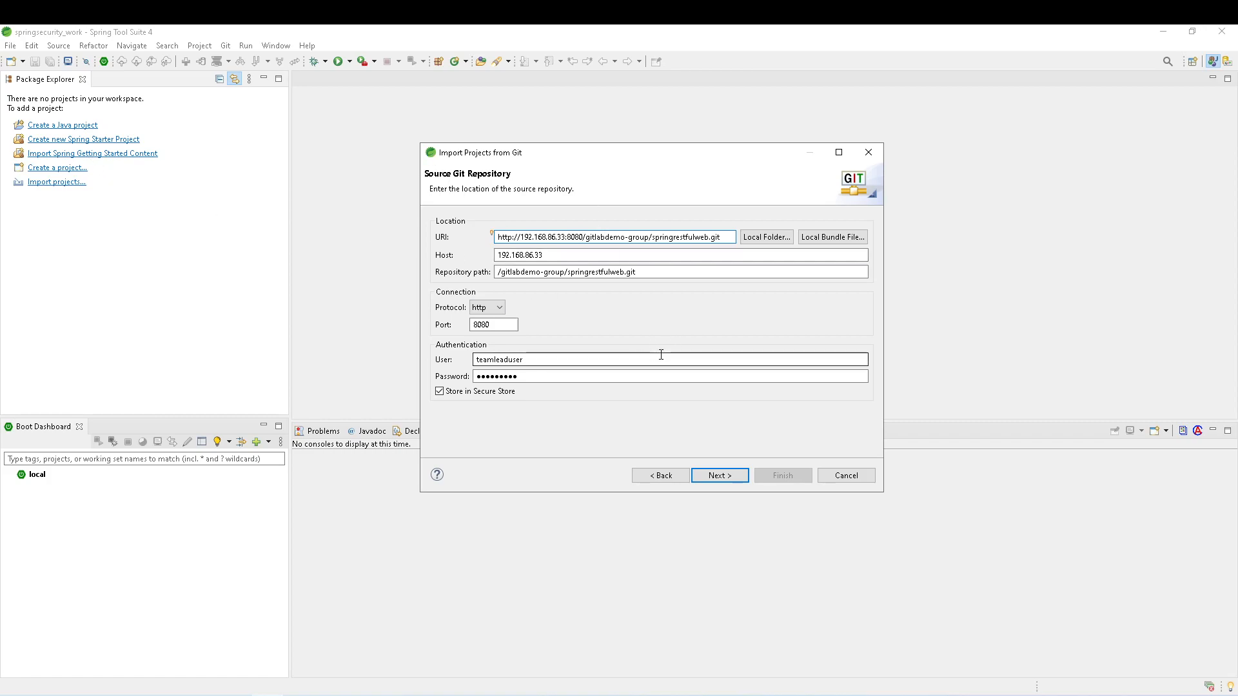
Set the authentication user to developeruser and proceed to the branch selection.
left_click_drag(529, 359, 448, 367)
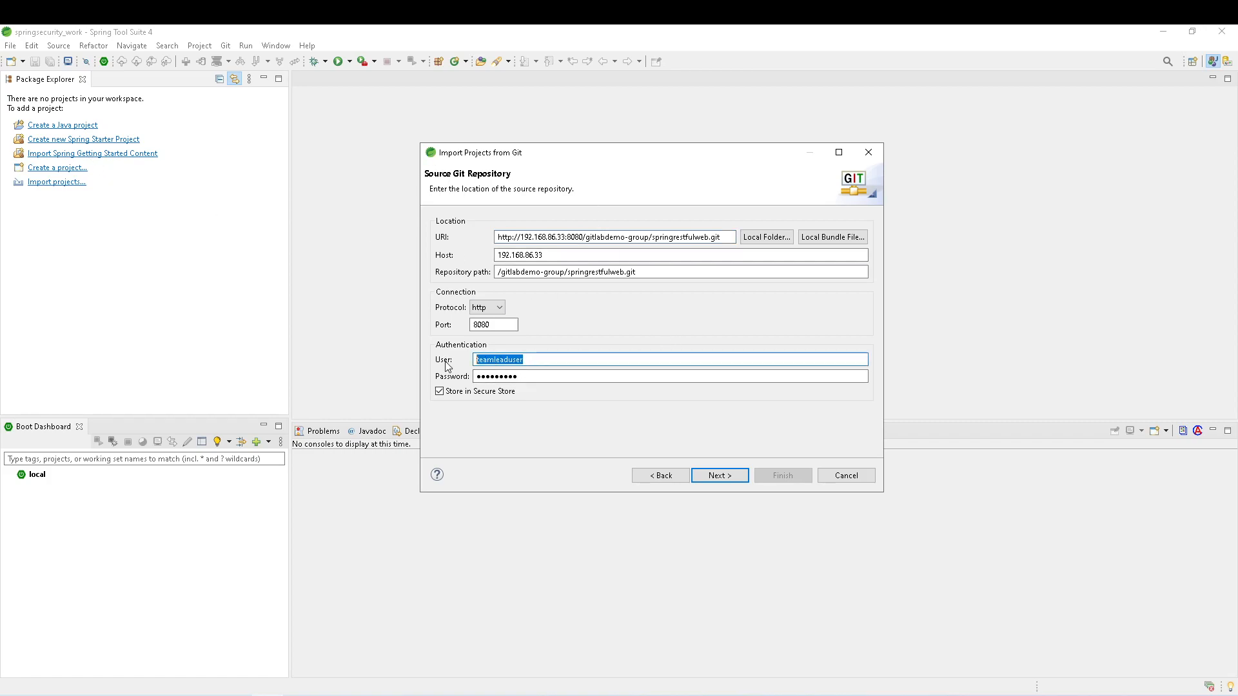
type("developeruser")
key("Tab")
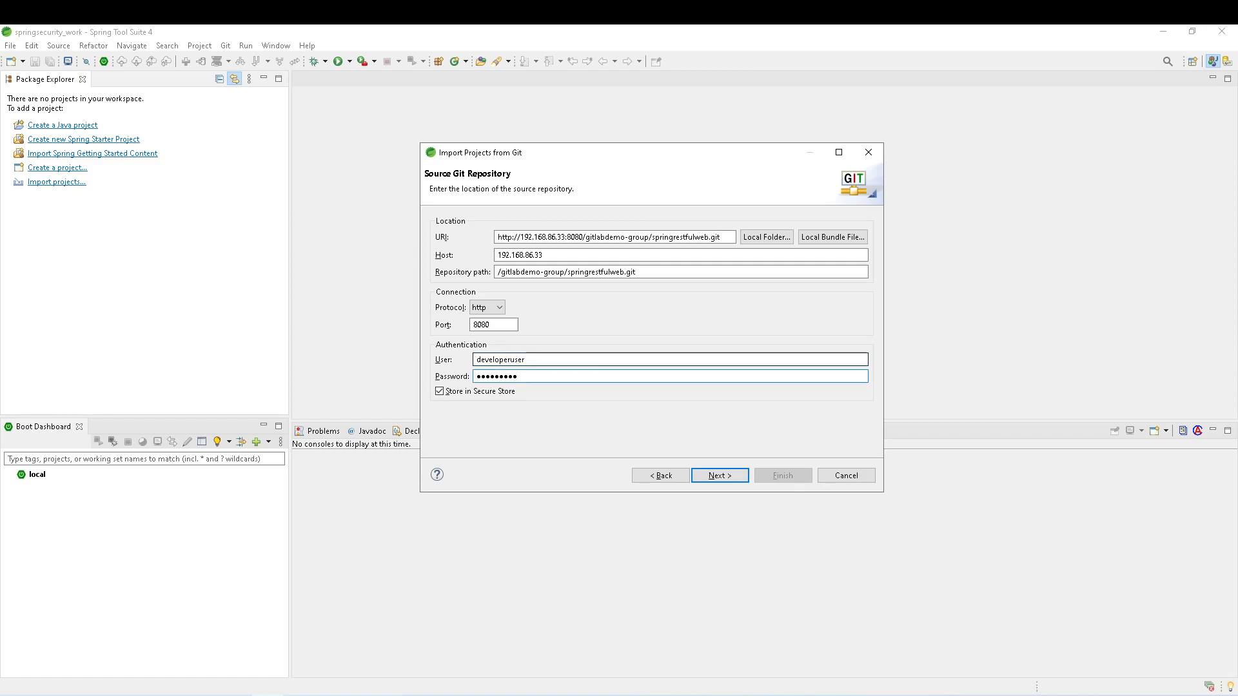
left_click(720, 477)
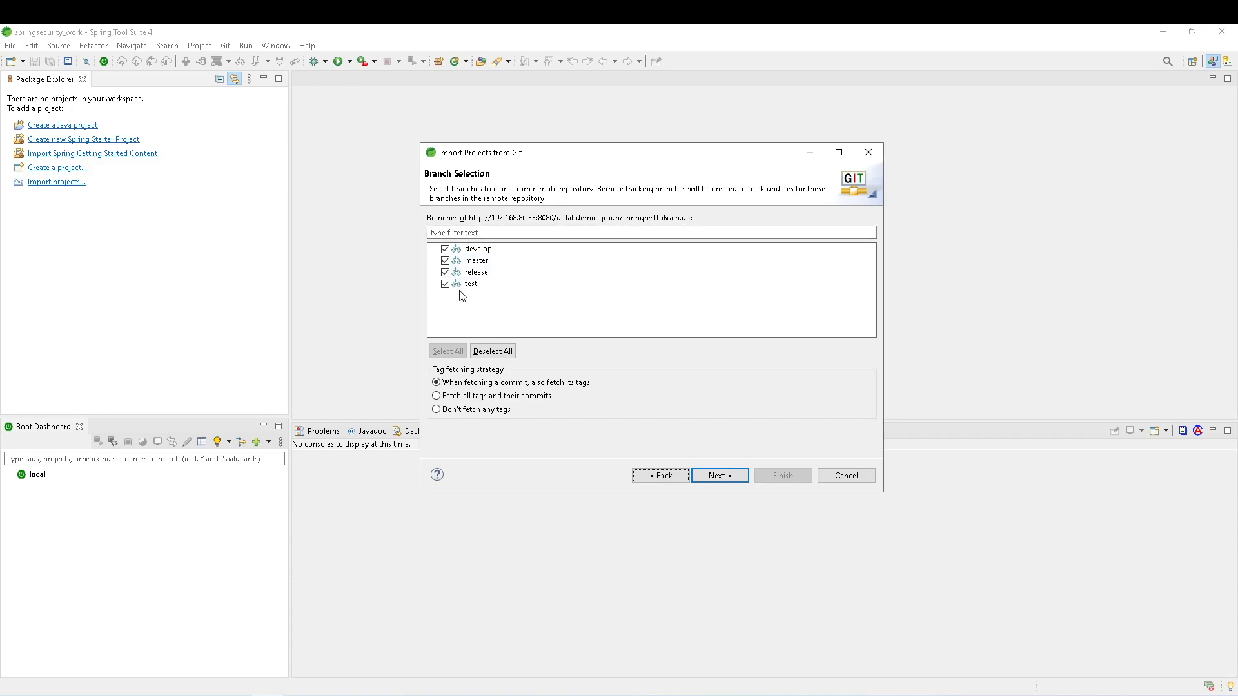
Clone all four branches with master as initial branch, import springrestfulweb as a Maven project, and expand it in the project tree.
left_click(720, 476)
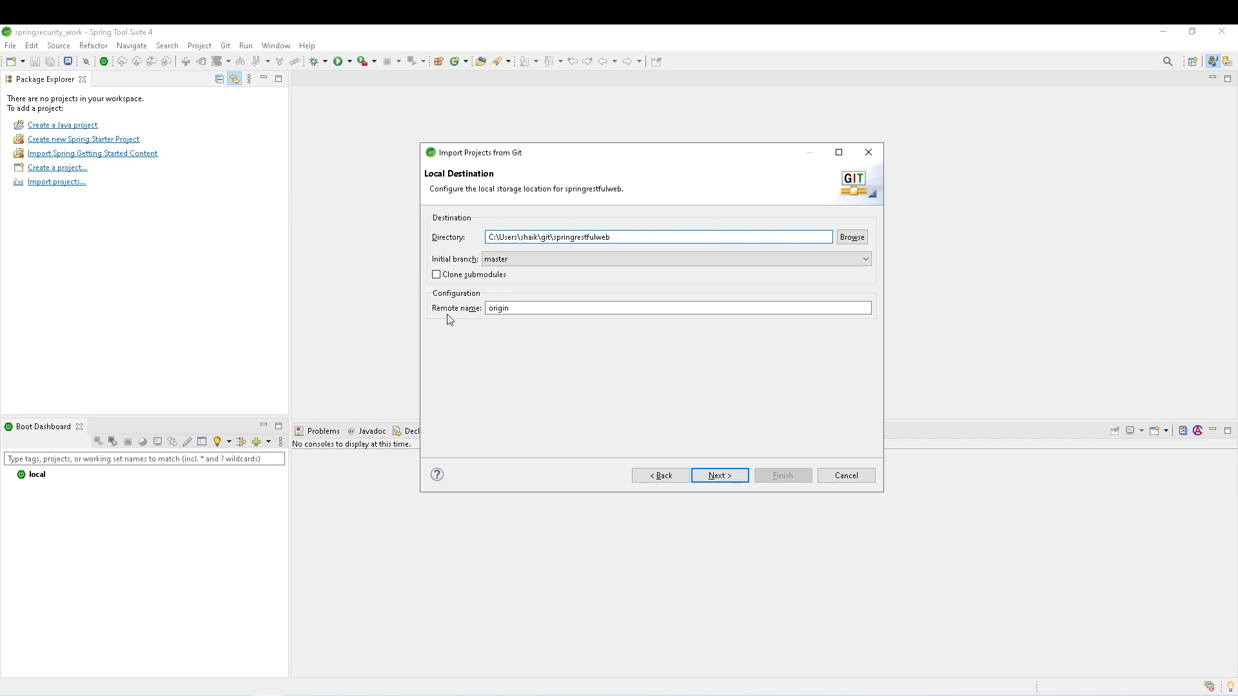
left_click(716, 475)
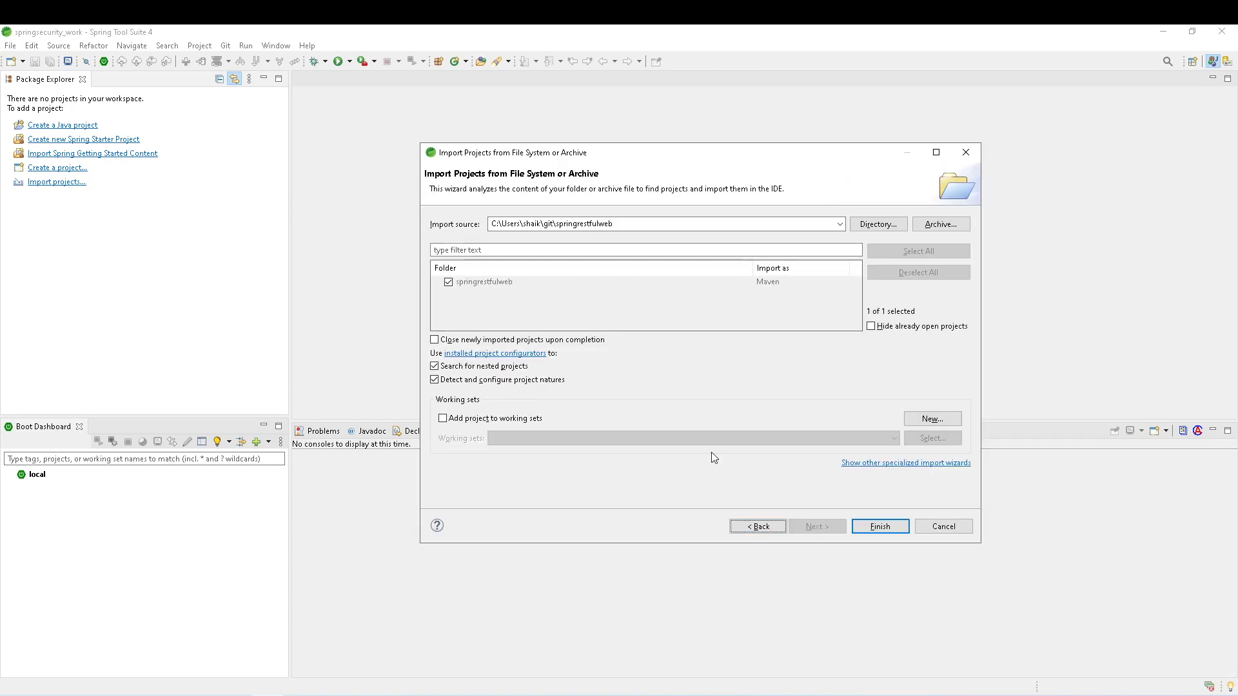
left_click(874, 526)
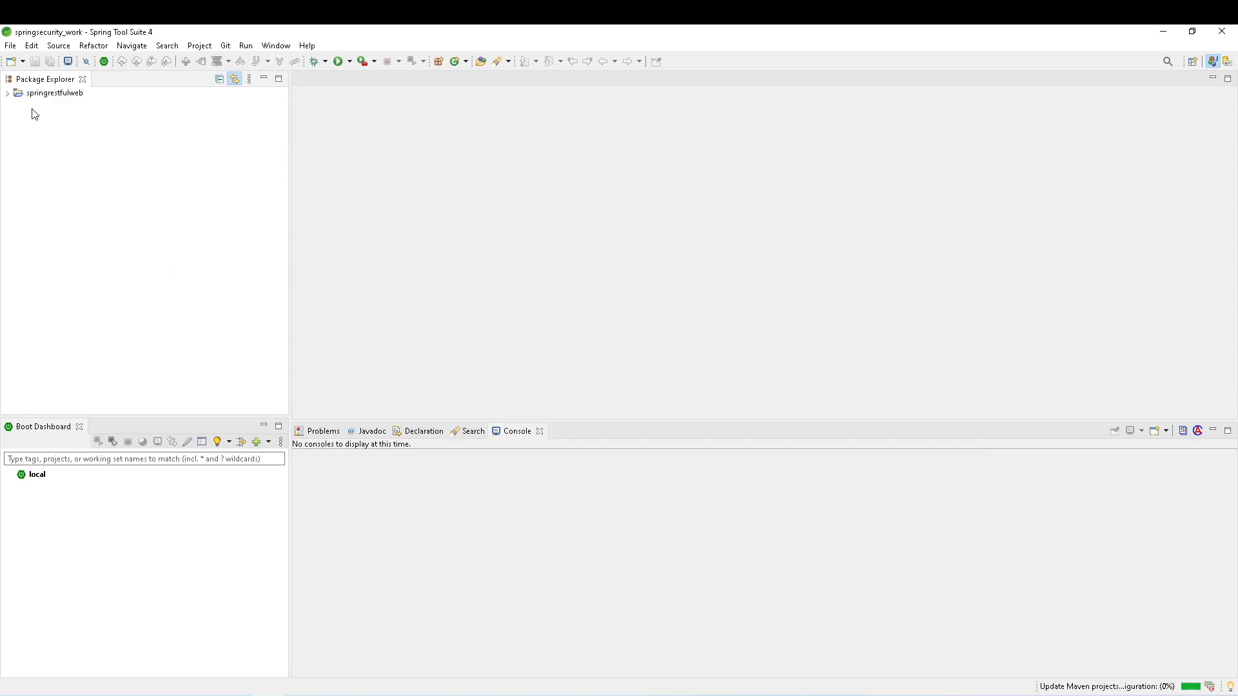
left_click(7, 94)
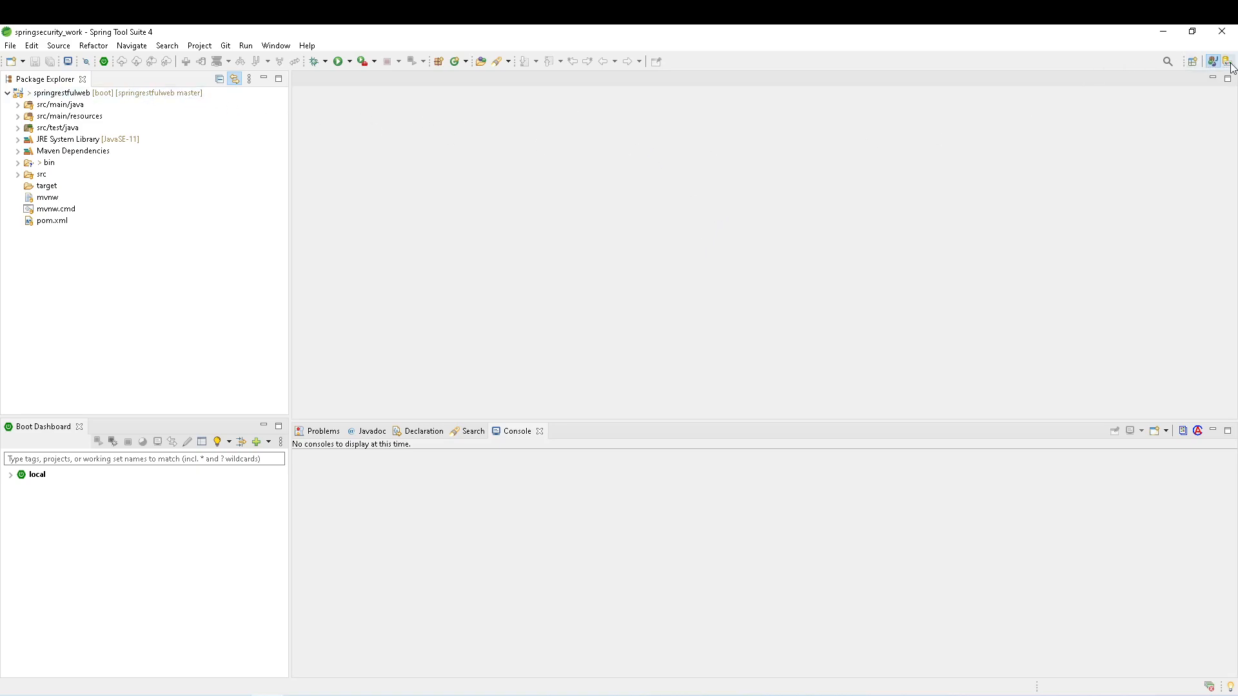
Open the list of other branches to switch springrestfulweb to and expand the remote tracking branches.
left_click(174, 93)
right_click(174, 93)
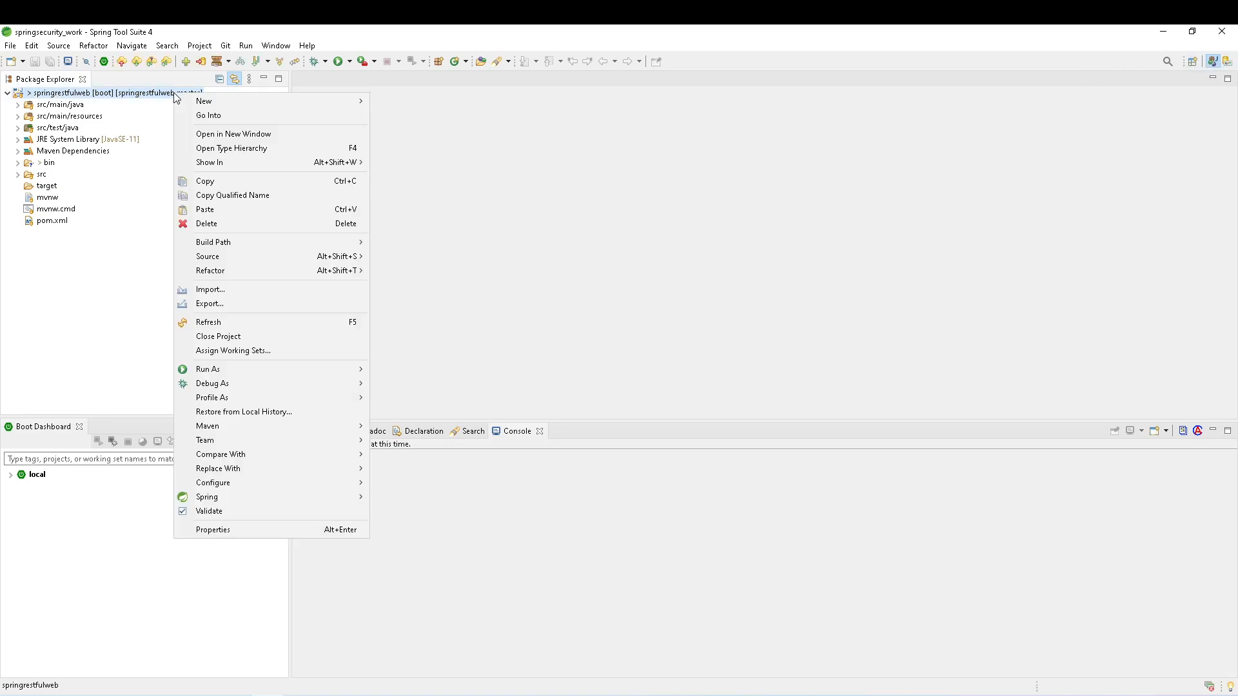
mouse_move(224, 402)
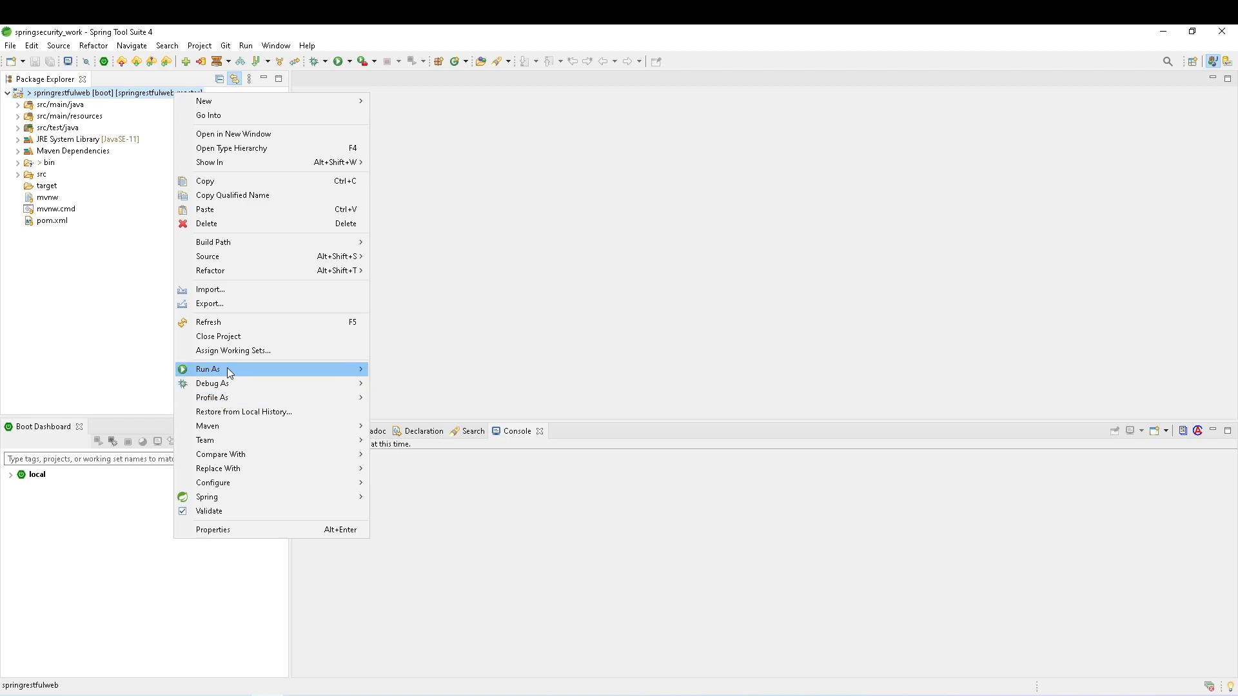
mouse_move(230, 373)
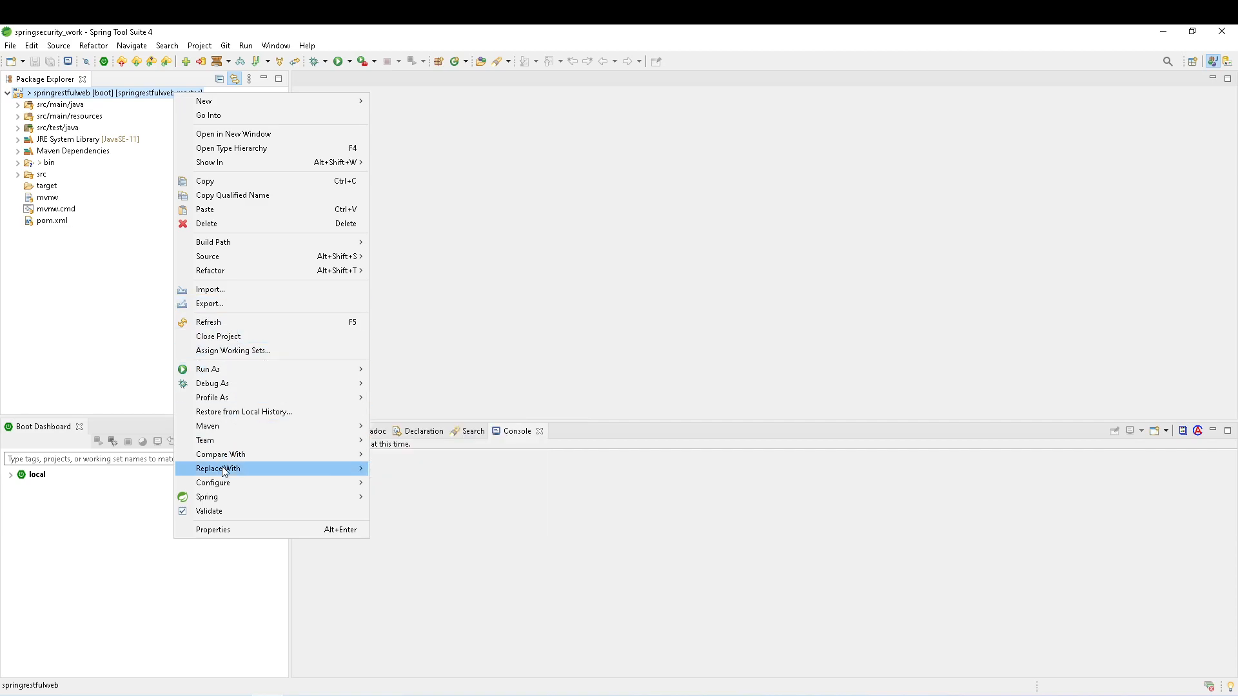
mouse_move(292, 446)
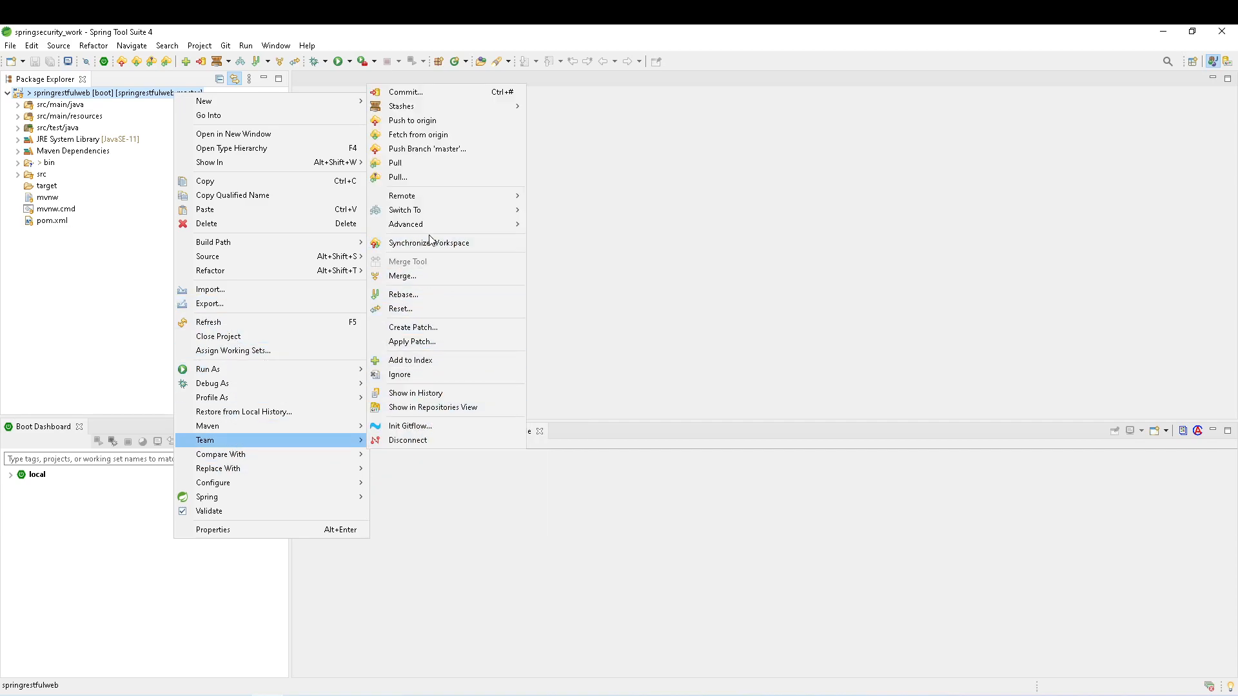
mouse_move(428, 214)
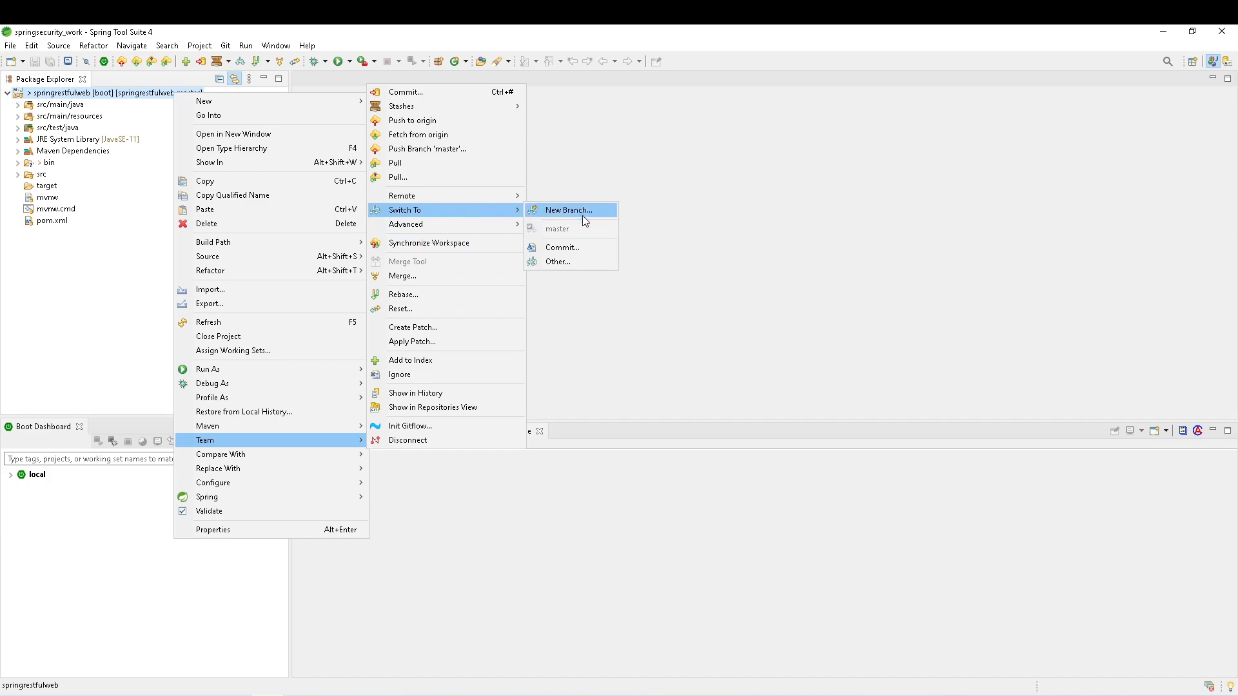
left_click(579, 259)
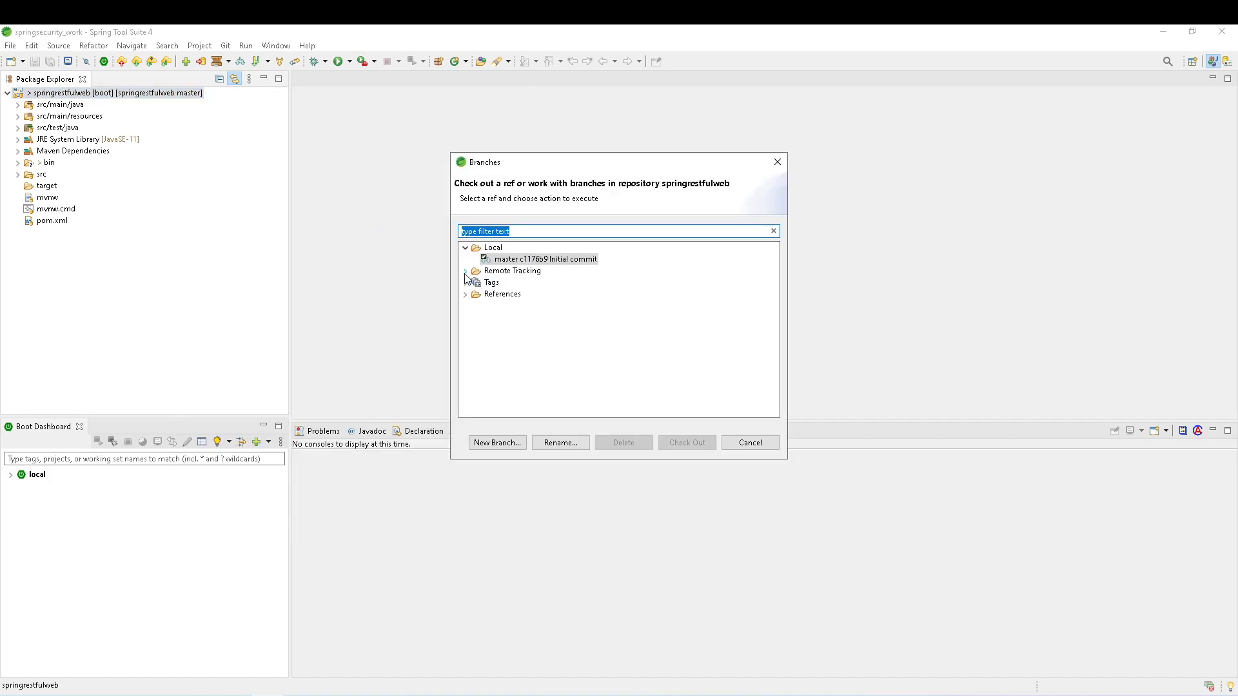
left_click(465, 271)
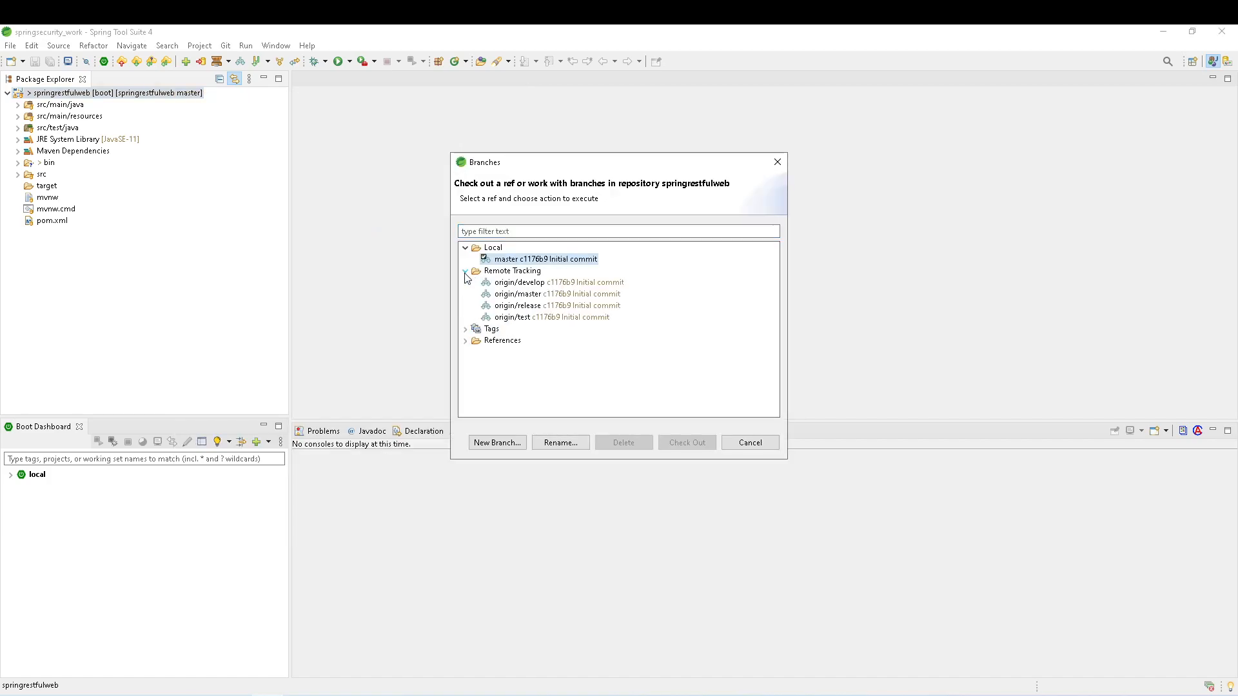
Check out origin/develop as a new local branch named develop, with upstream configured for push and pull using Merge.
left_click(537, 284)
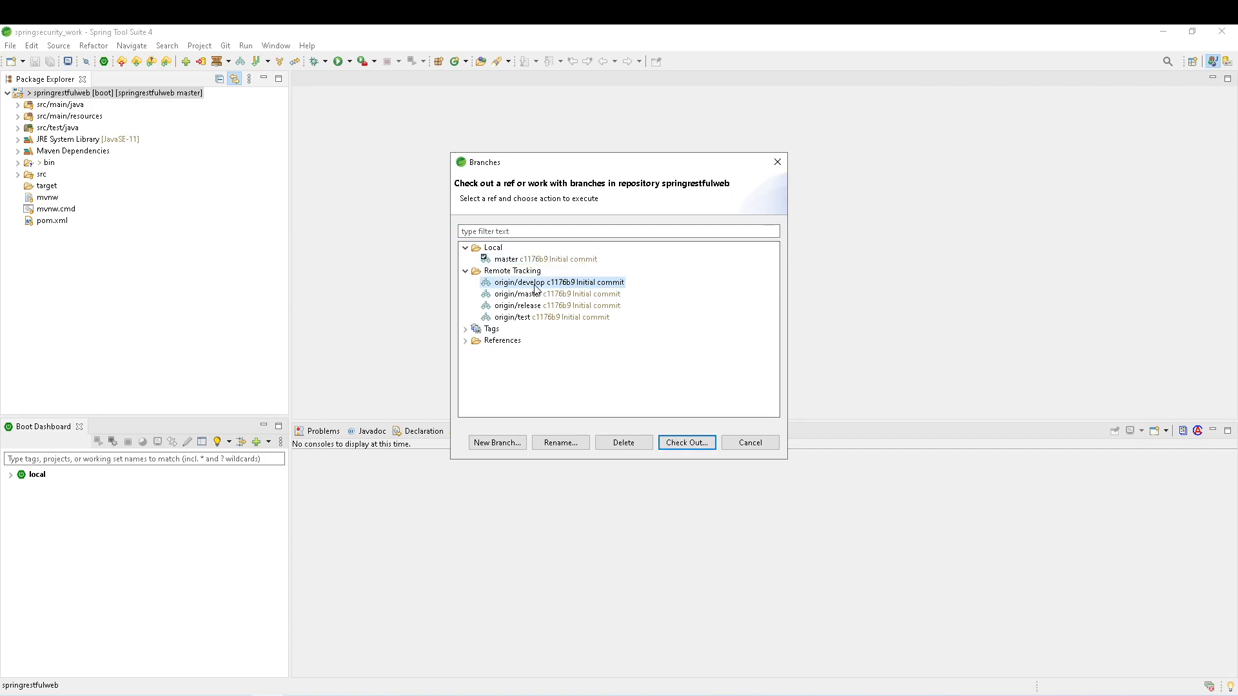
left_click(692, 446)
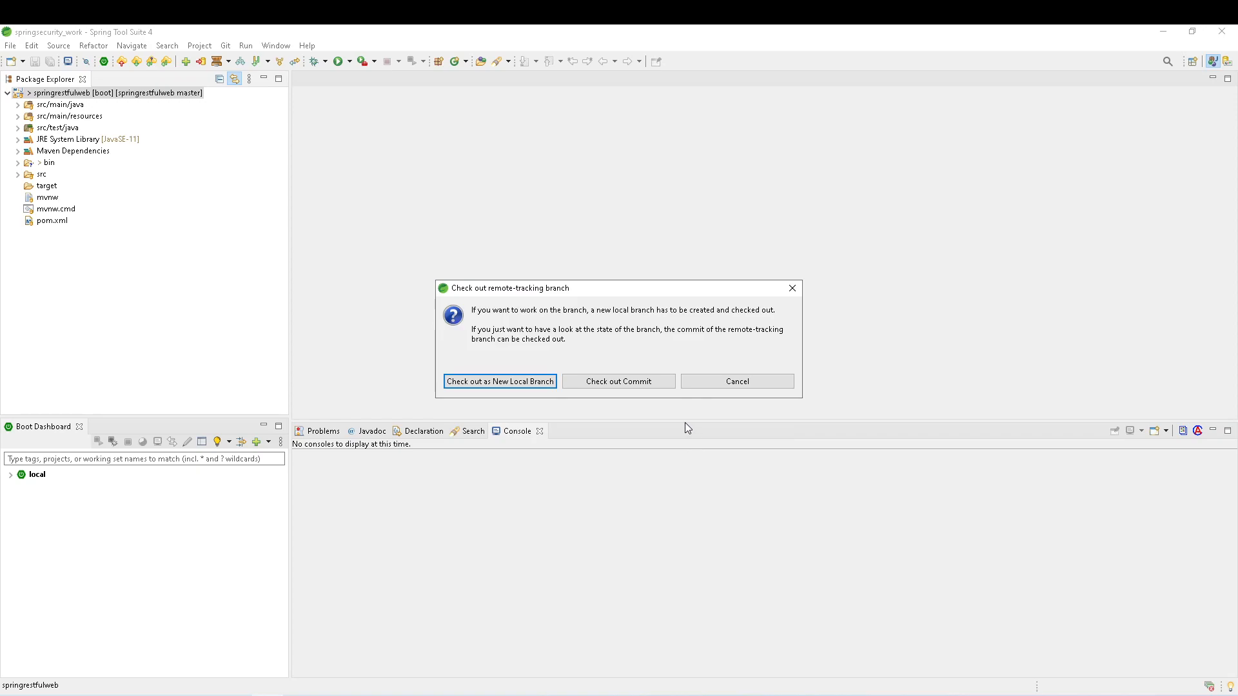
left_click(519, 385)
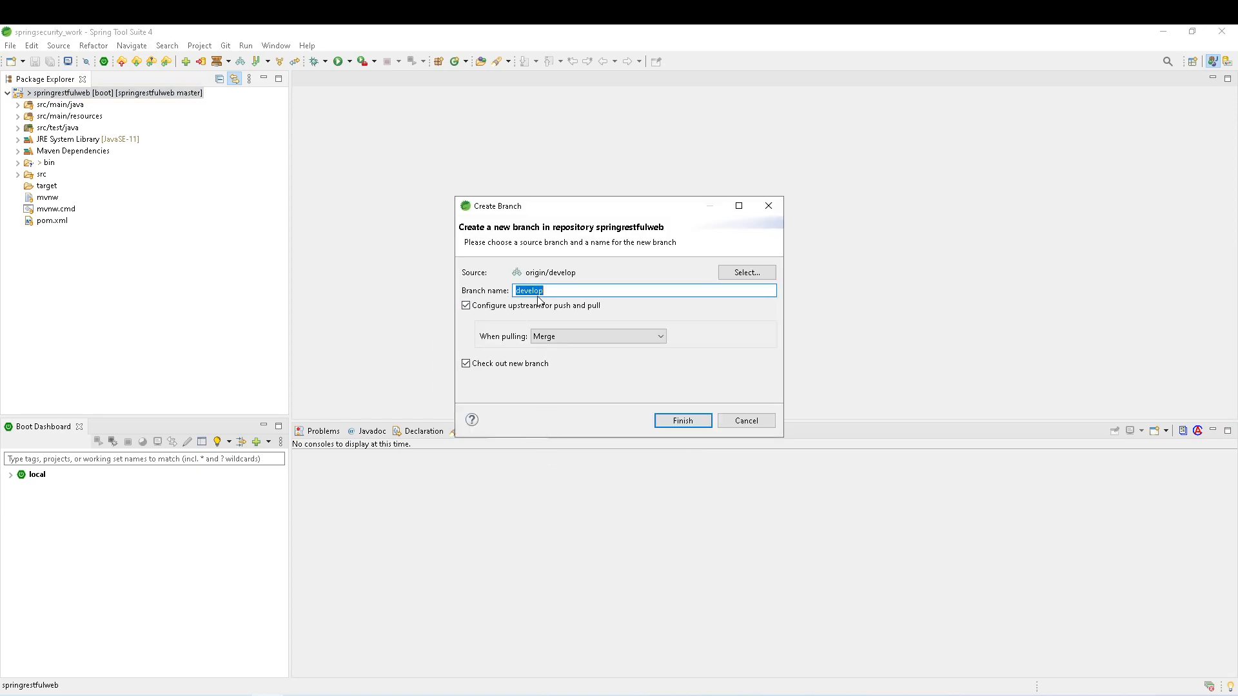
left_click(682, 427)
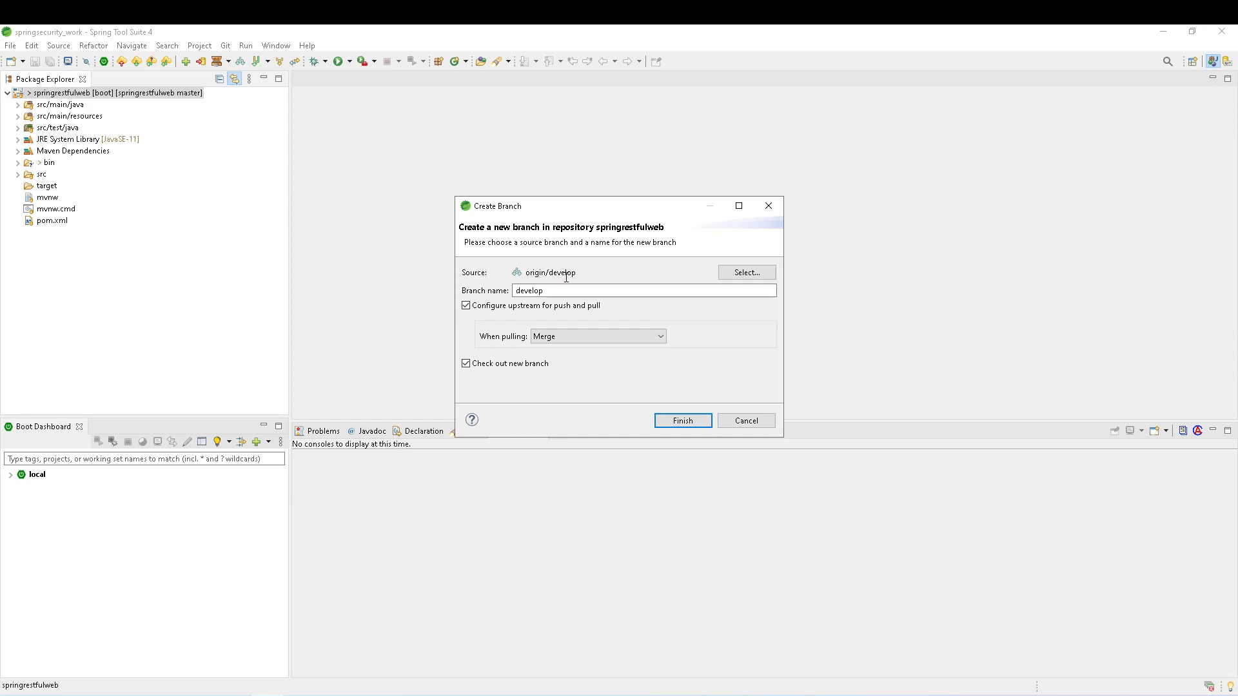
left_click(684, 422)
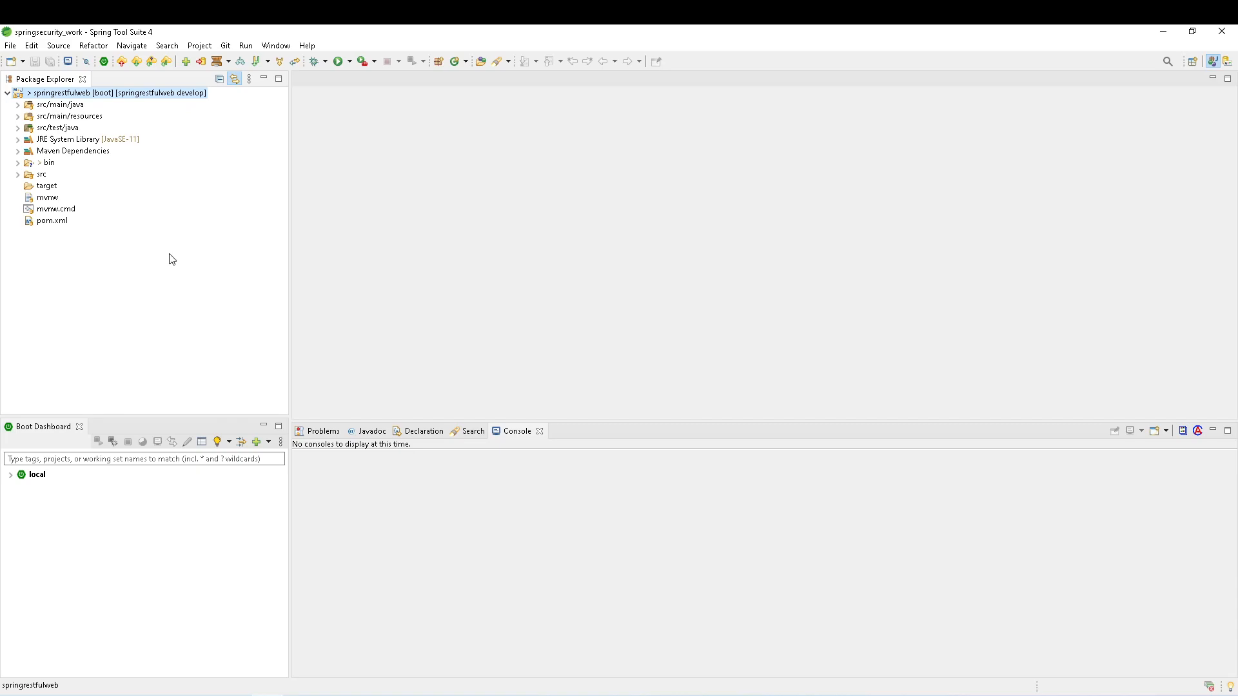
right_click(163, 94)
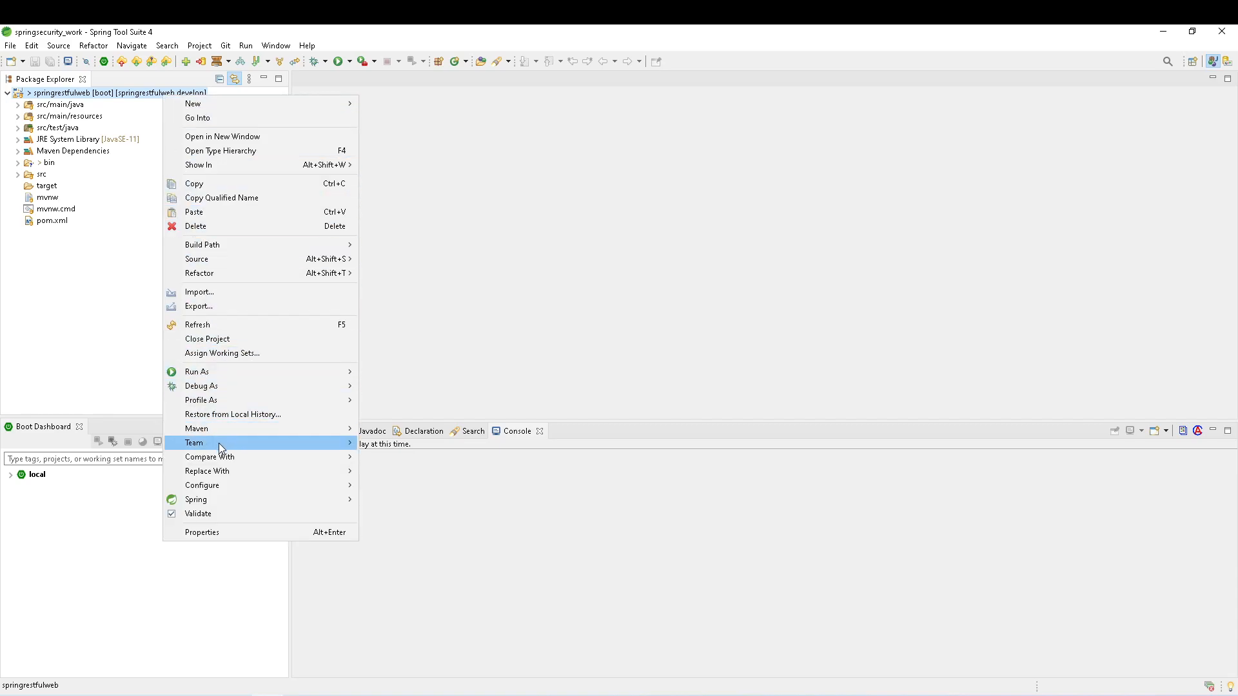
mouse_move(218, 443)
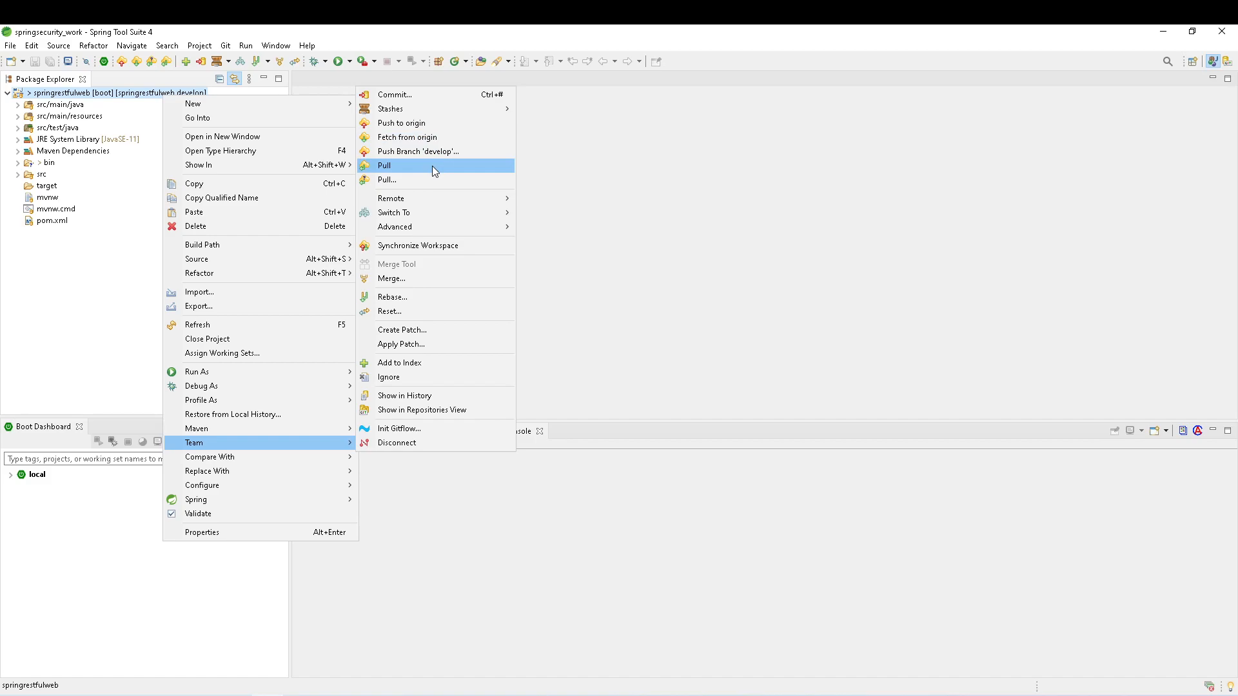
left_click(647, 169)
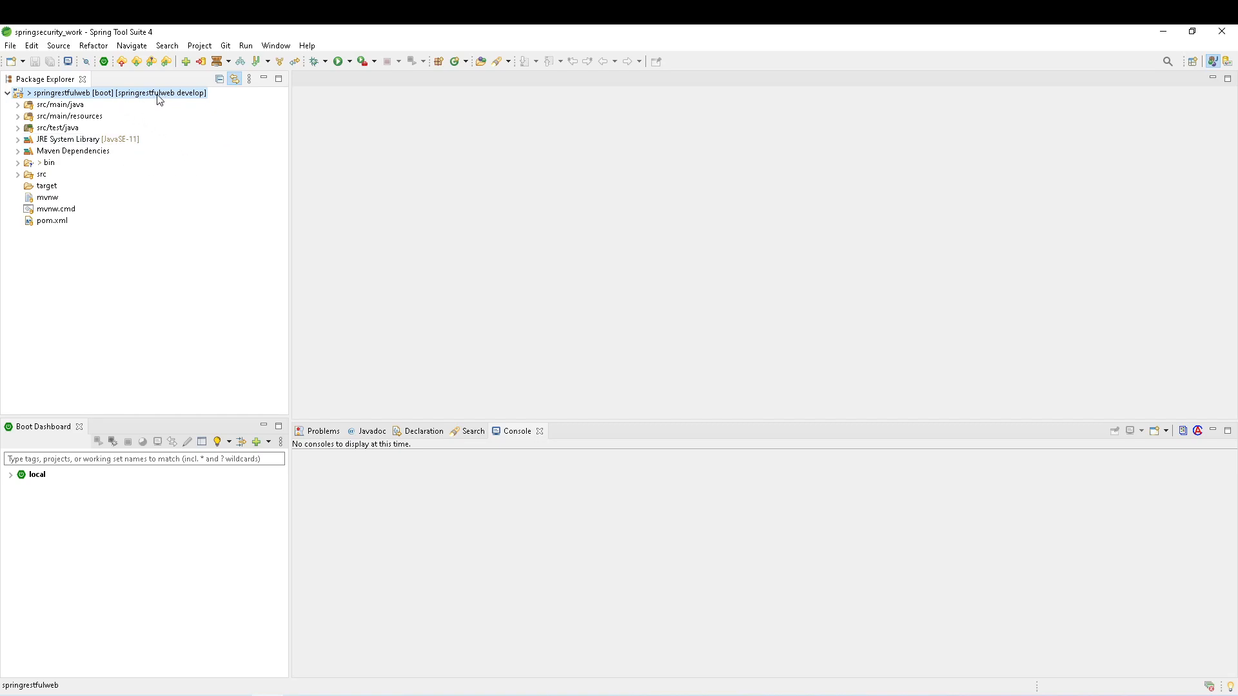
Add the Spring Boot DevTools starter to springrestfulweb, copying all generated pom.xml differences into the local project.
right_click(119, 103)
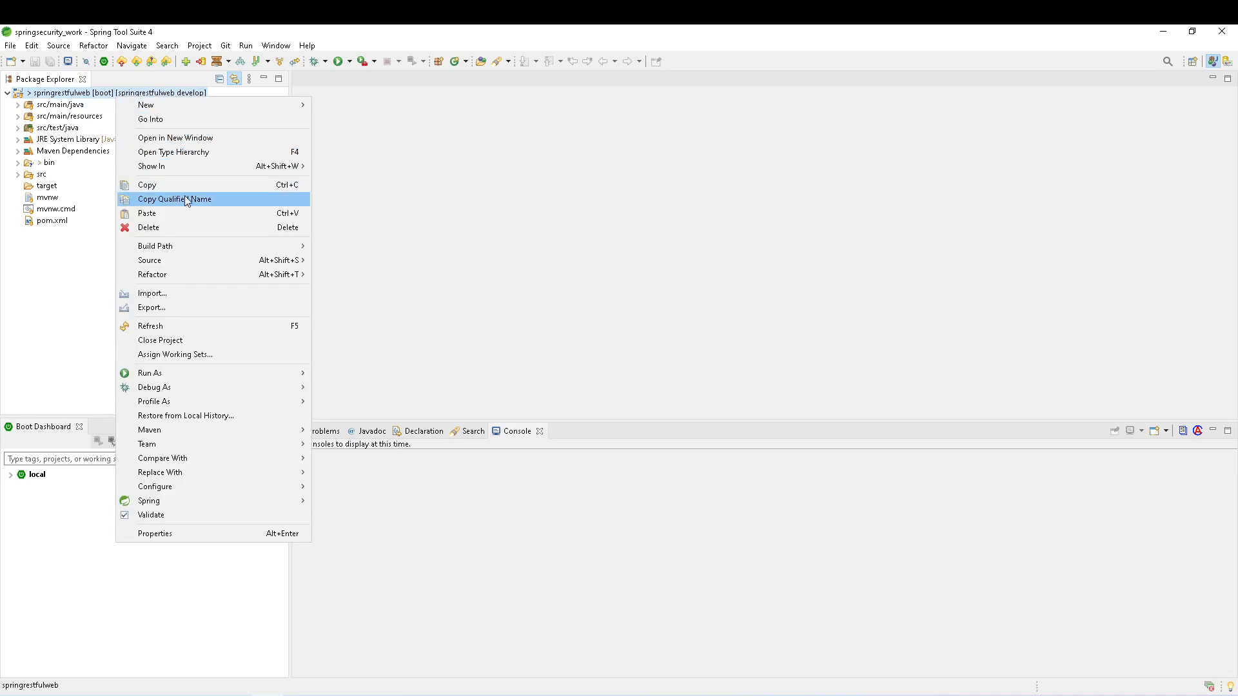
mouse_move(190, 449)
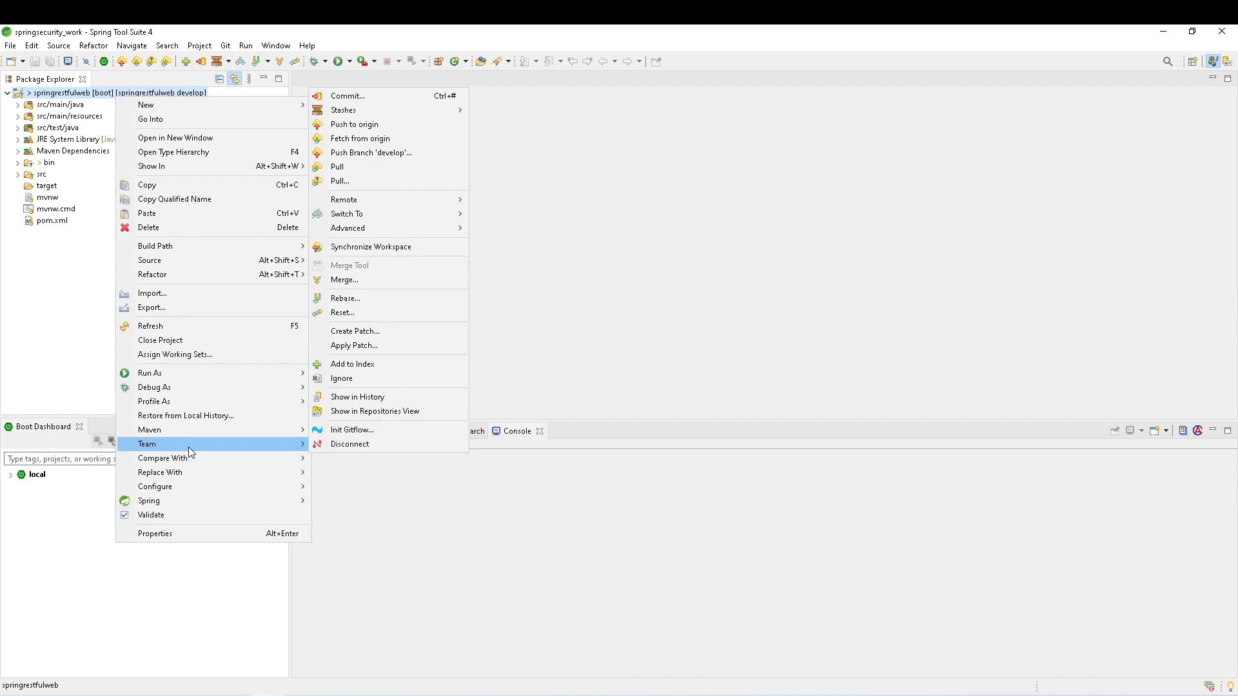
mouse_move(180, 508)
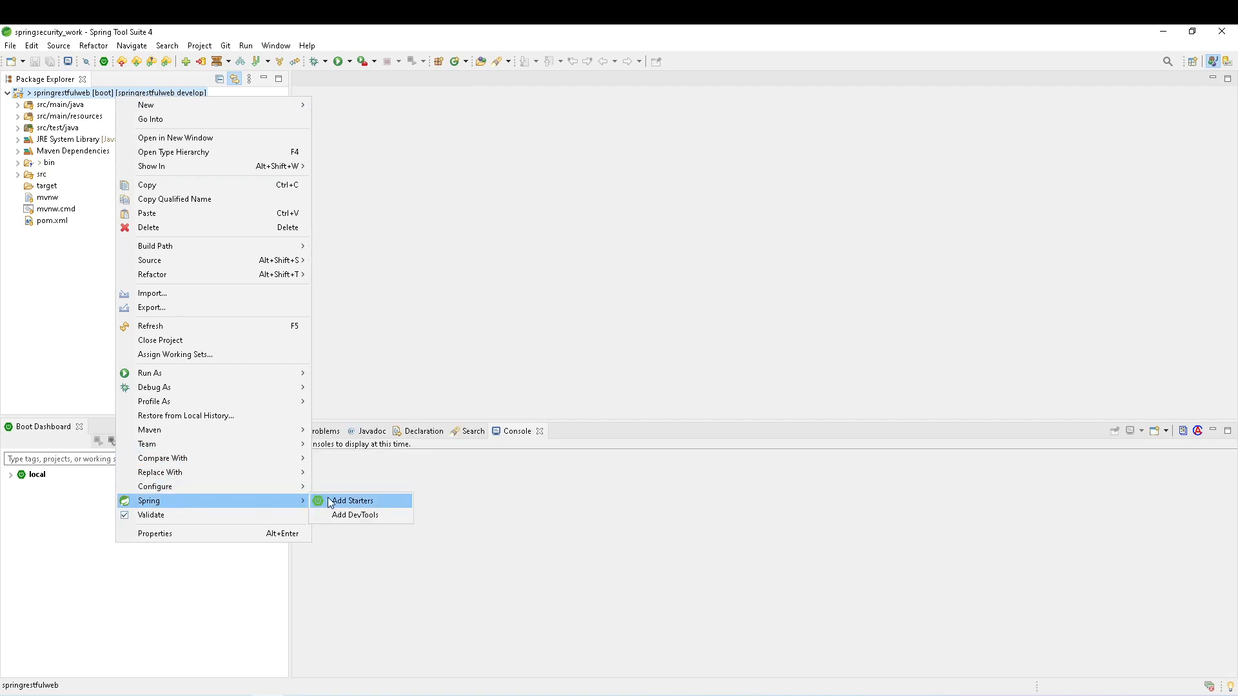
left_click(377, 500)
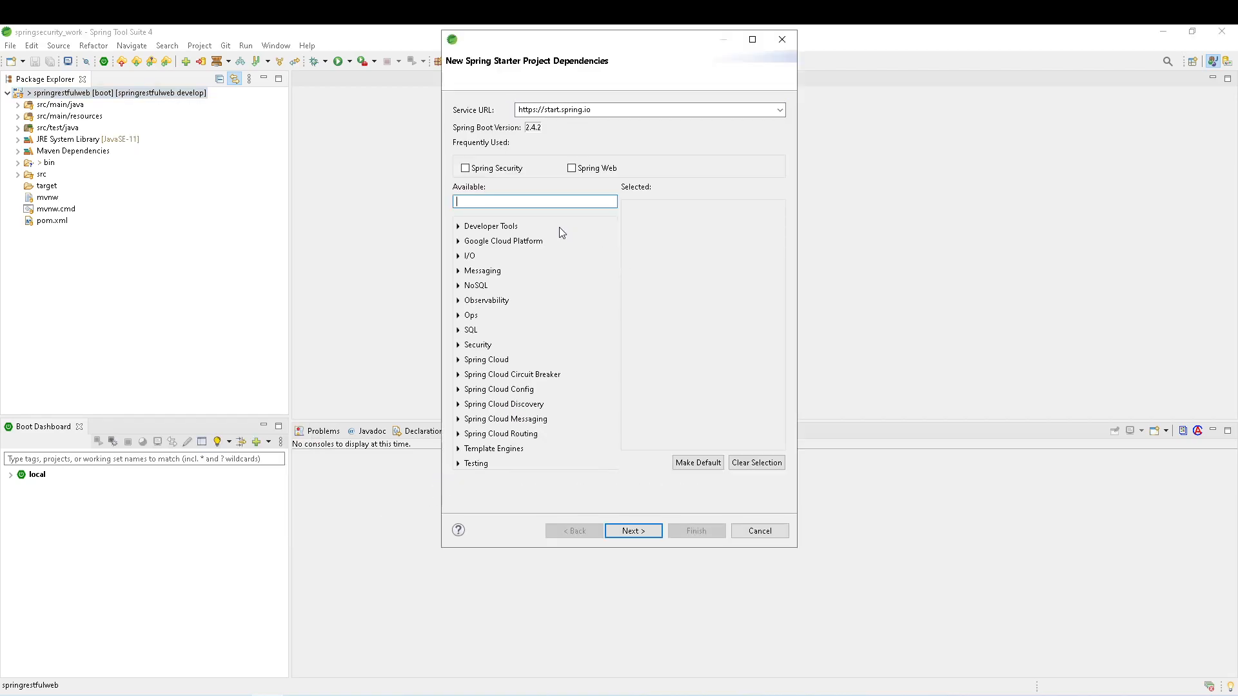
left_click(458, 226)
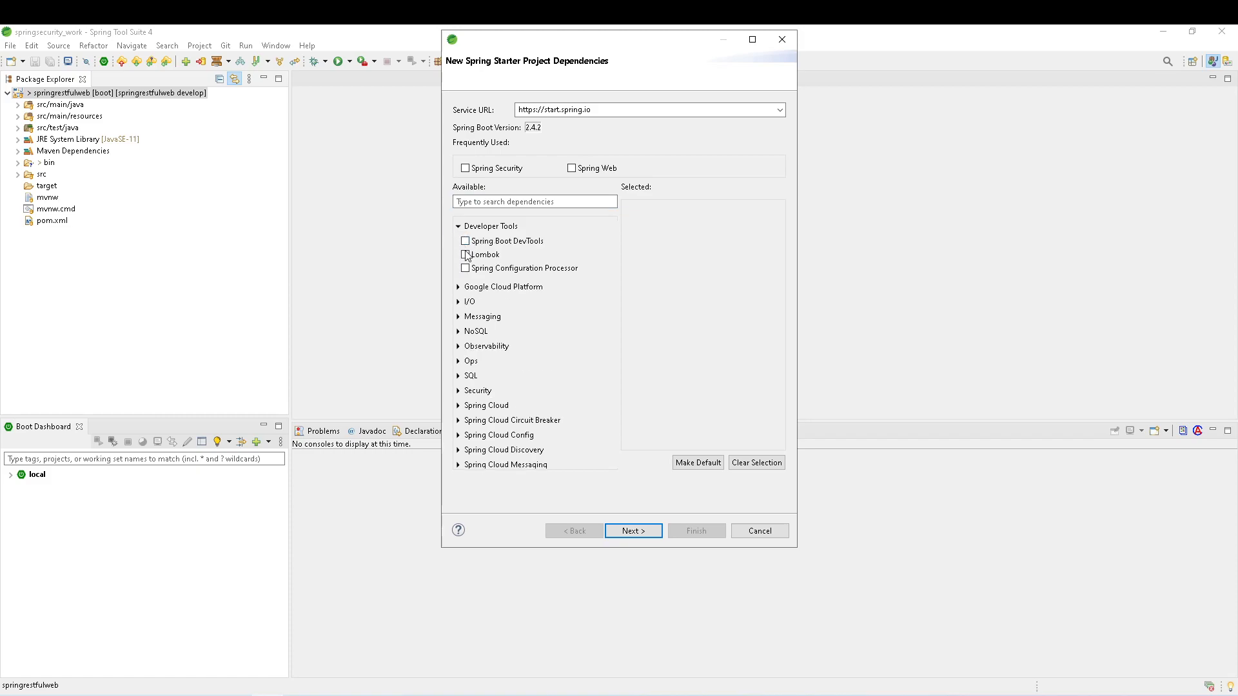
left_click(465, 242)
left_click(635, 531)
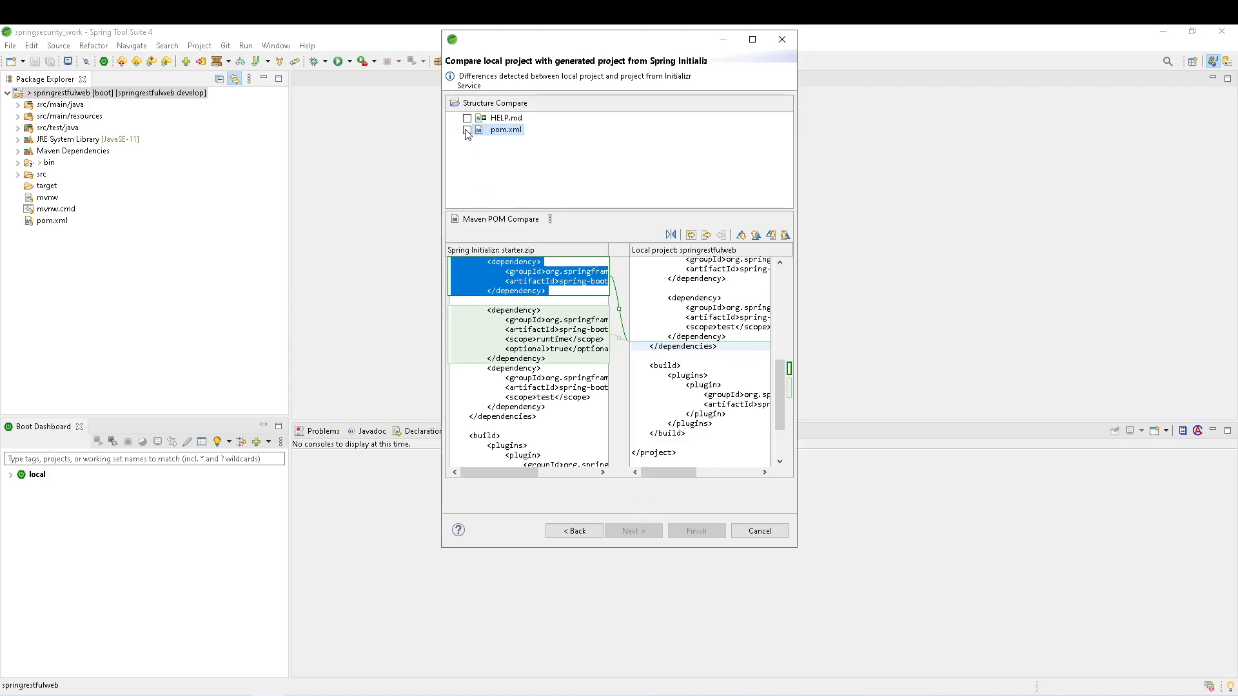
left_click(692, 236)
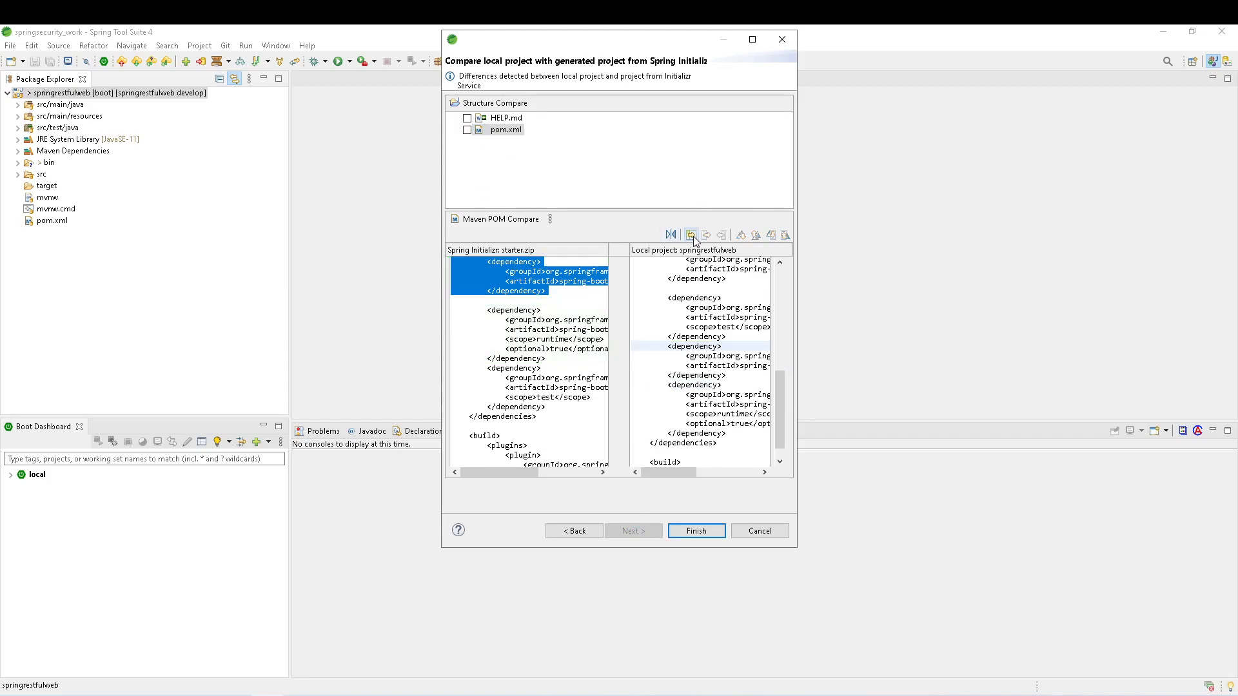
left_click(698, 532)
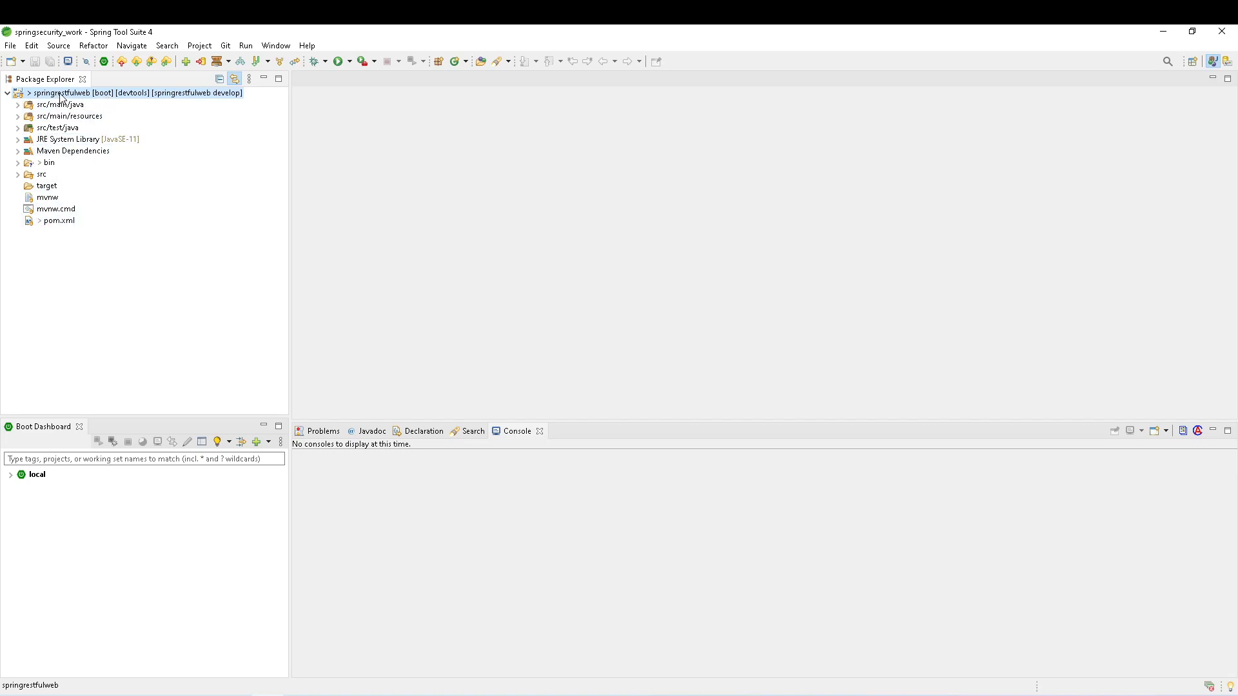
Switch to the Git perspective, load the springrestfulweb repository for staging, and collapse bin to select pom.xml among the unstaged changes.
left_click(1227, 62)
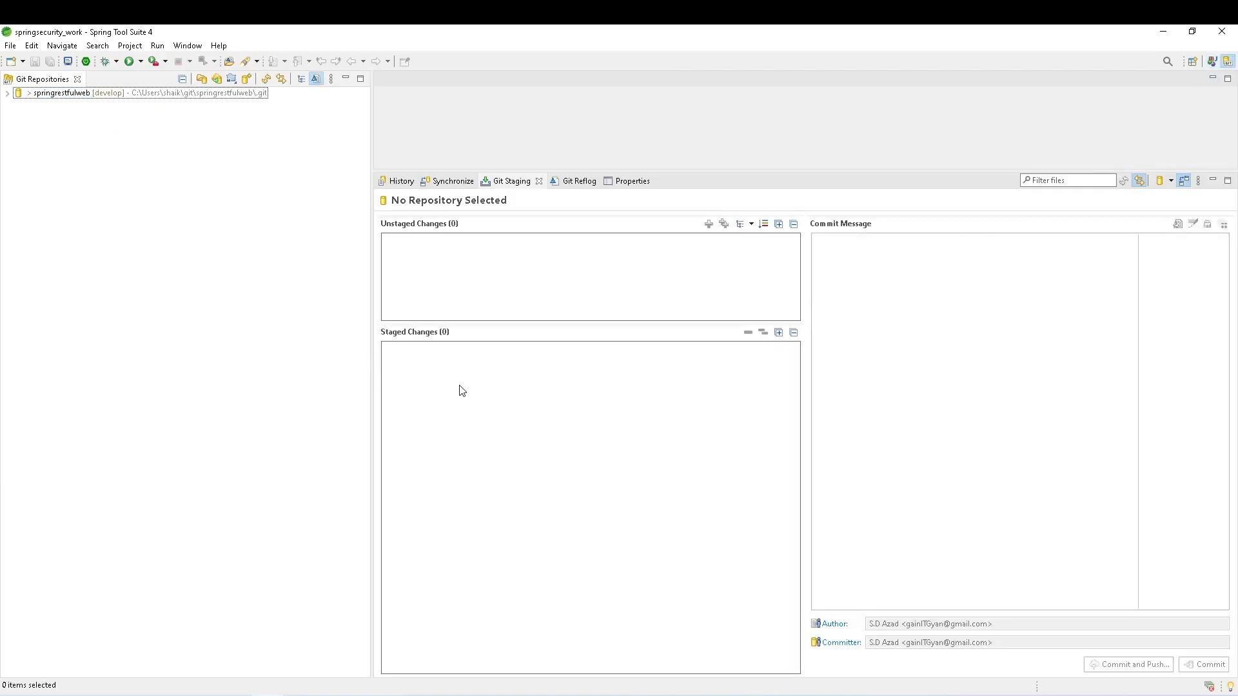
left_click(207, 96)
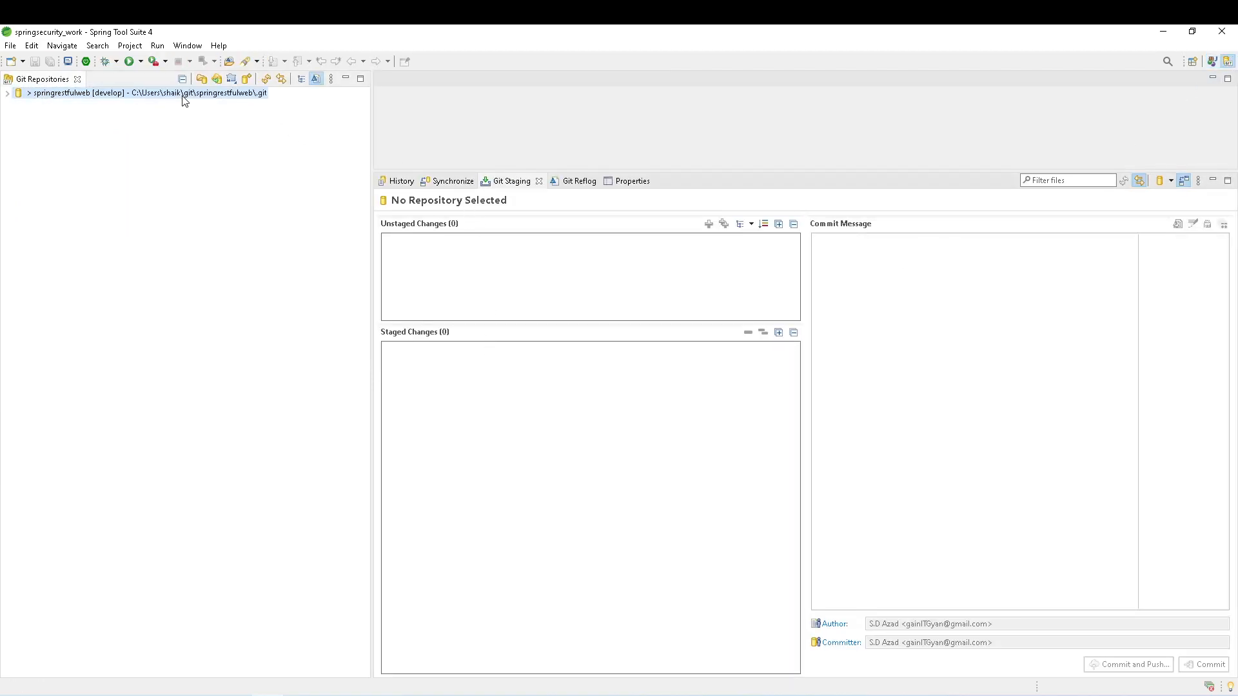
scroll(524, 300, "down", 5)
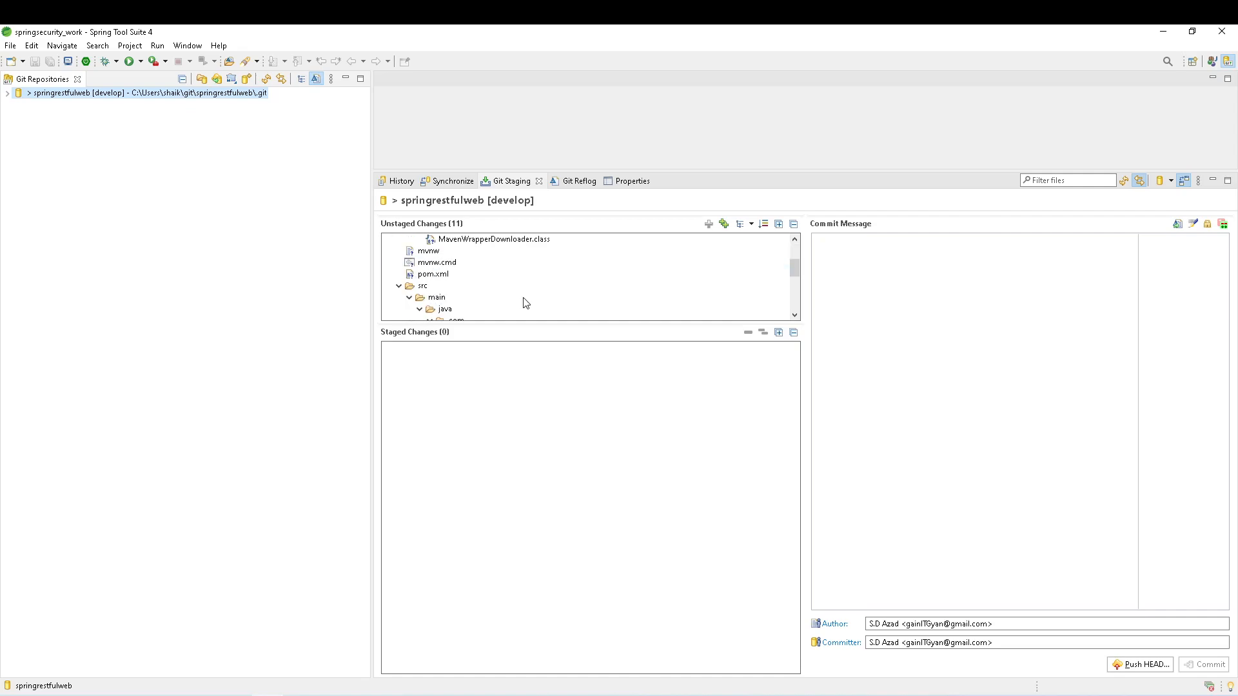
scroll(525, 303, "down", 2)
scroll(522, 303, "up", 3)
scroll(523, 303, "up", 4)
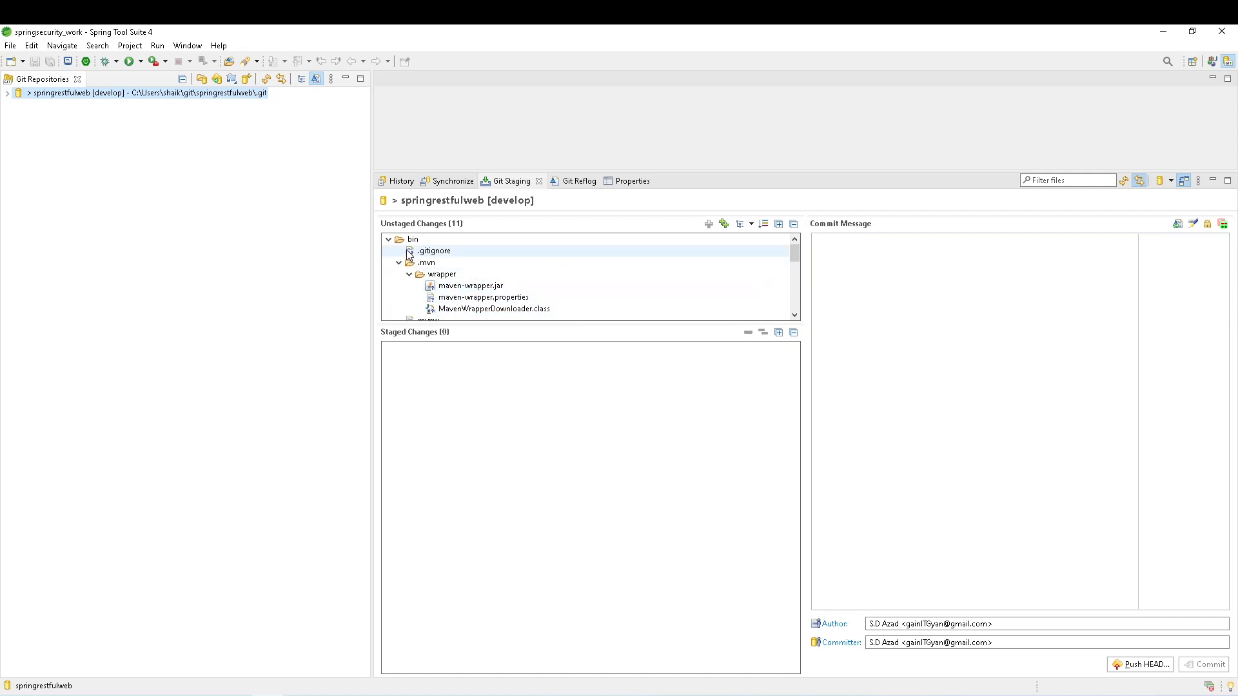
left_click(390, 240)
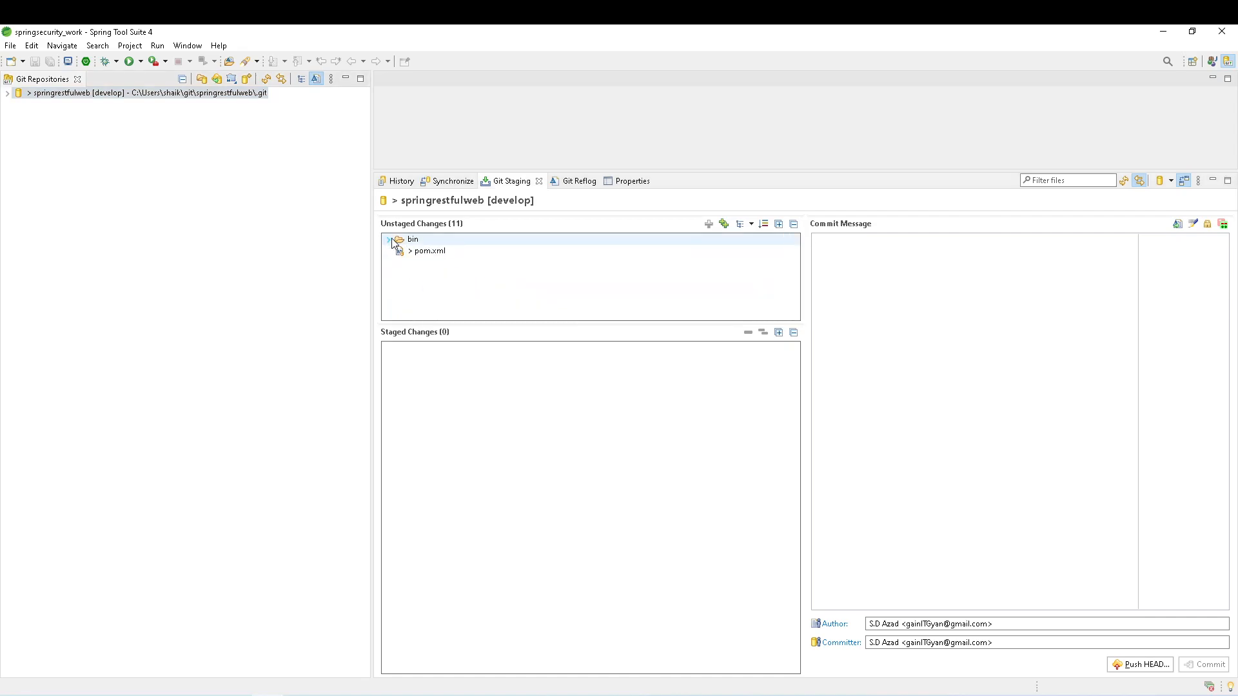
left_click(426, 254)
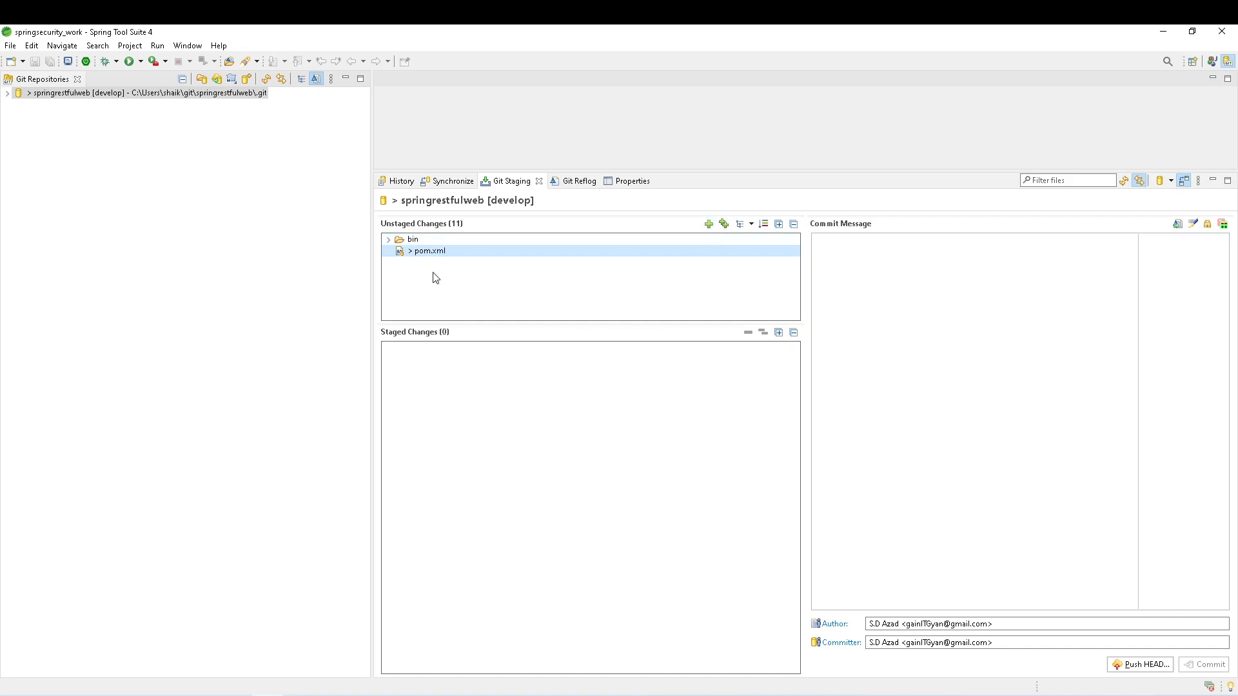
Compare the local pom.xml with its index version in an enlarged compare area and examine the added spring-boot-devtools dependency.
double_click(426, 252)
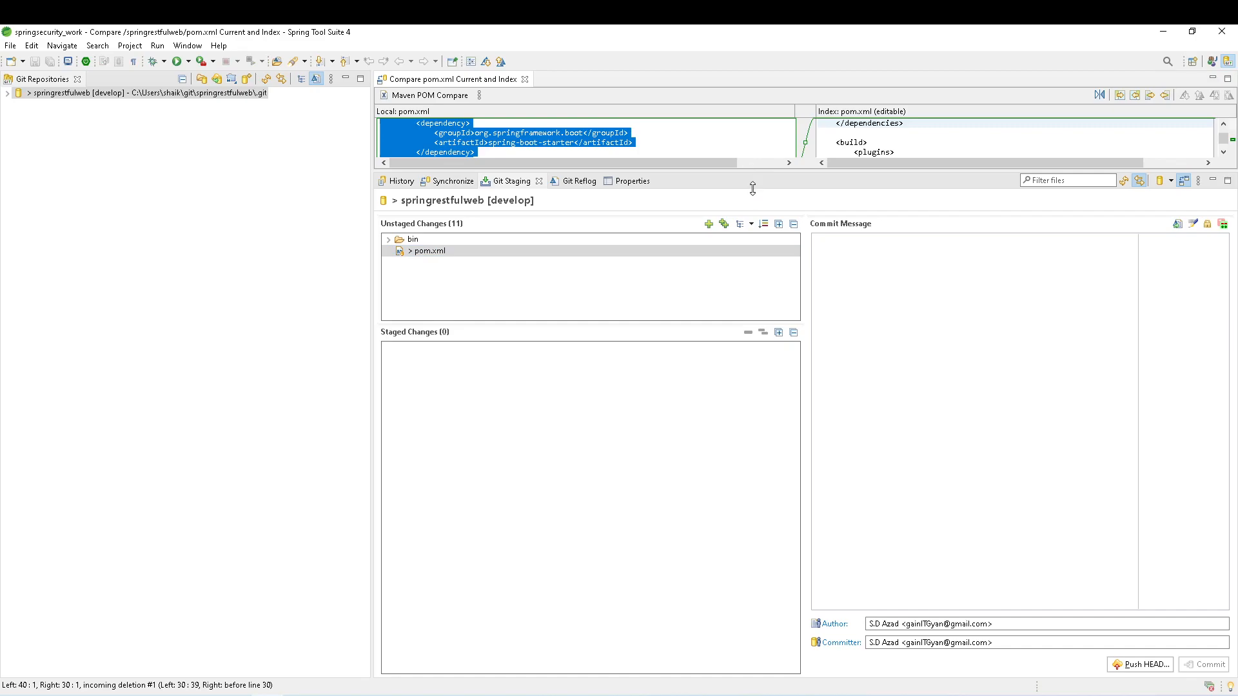
left_click_drag(752, 173, 753, 345)
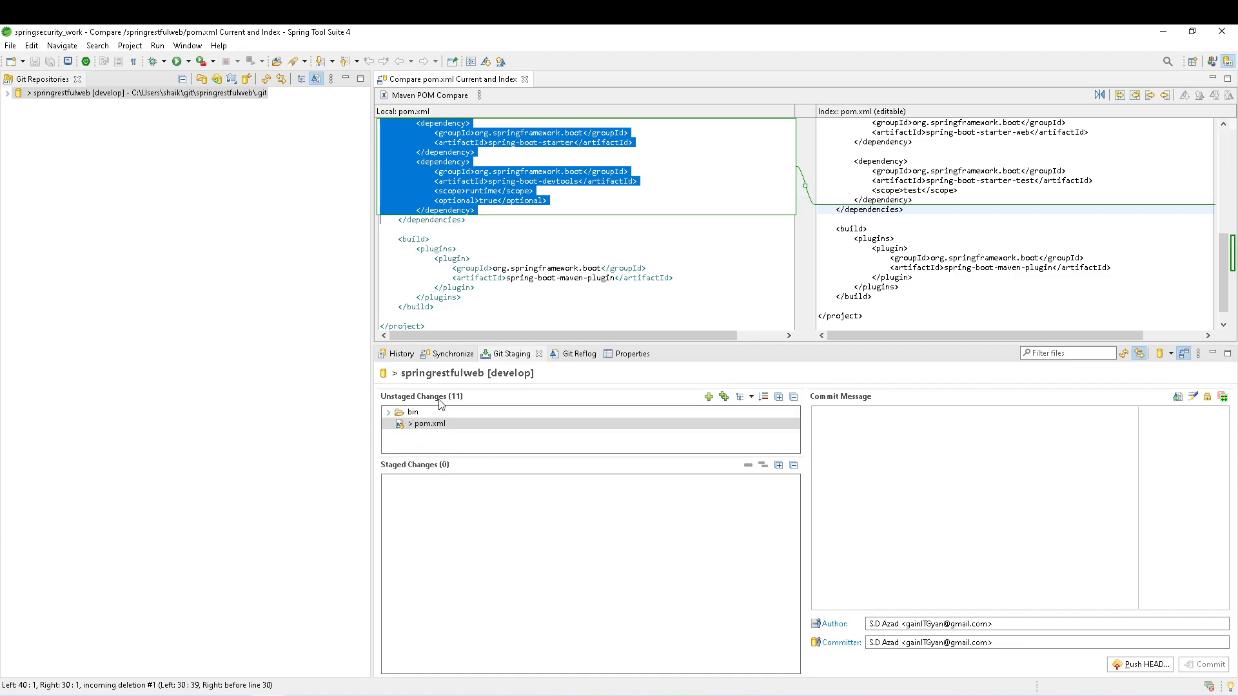
left_click(435, 425)
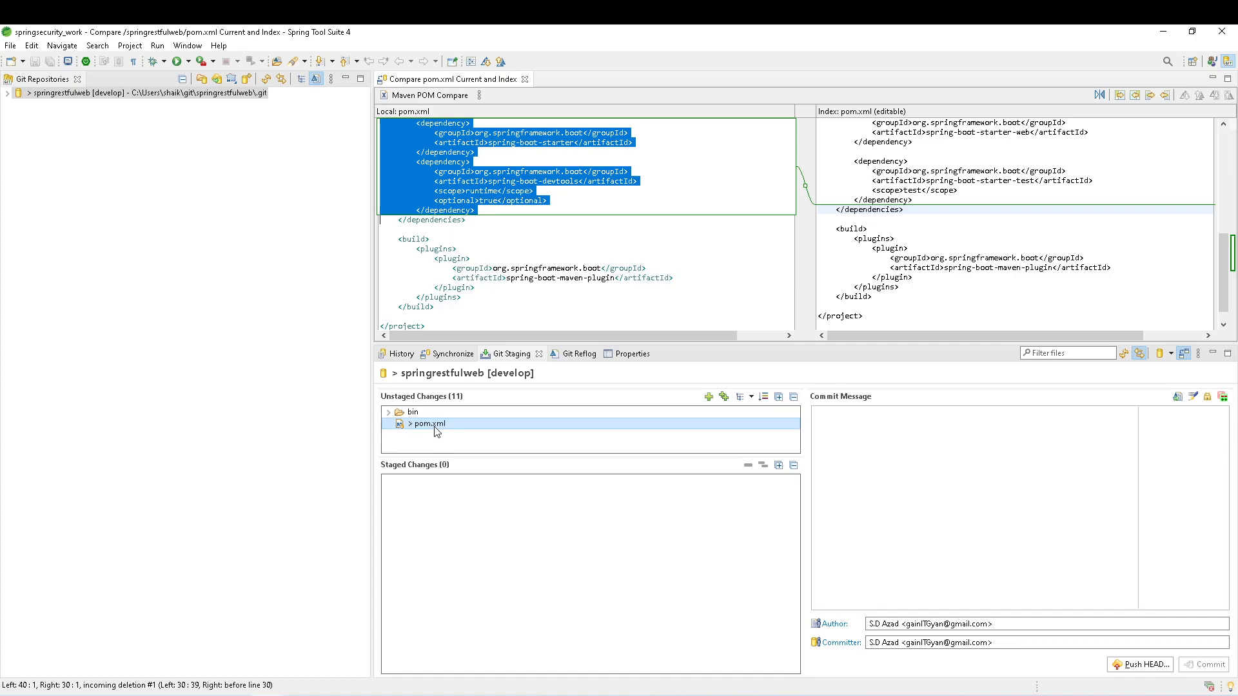
left_click_drag(437, 429, 426, 426)
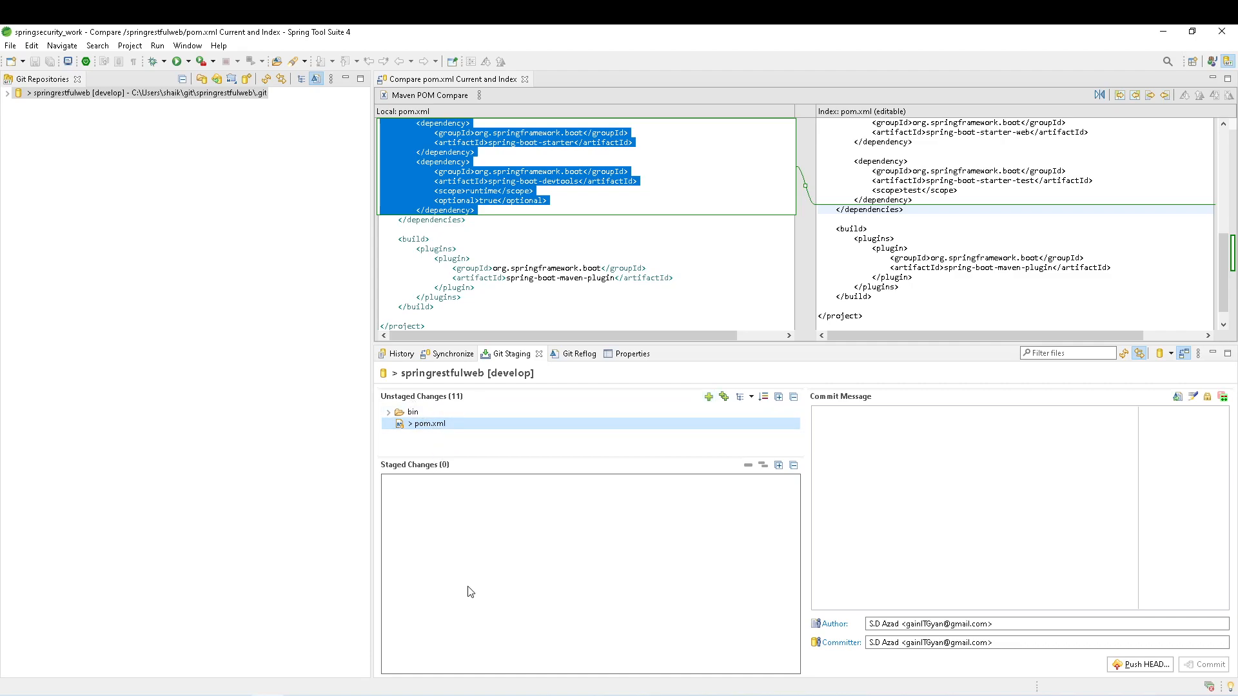
scroll(476, 211, "up", 1)
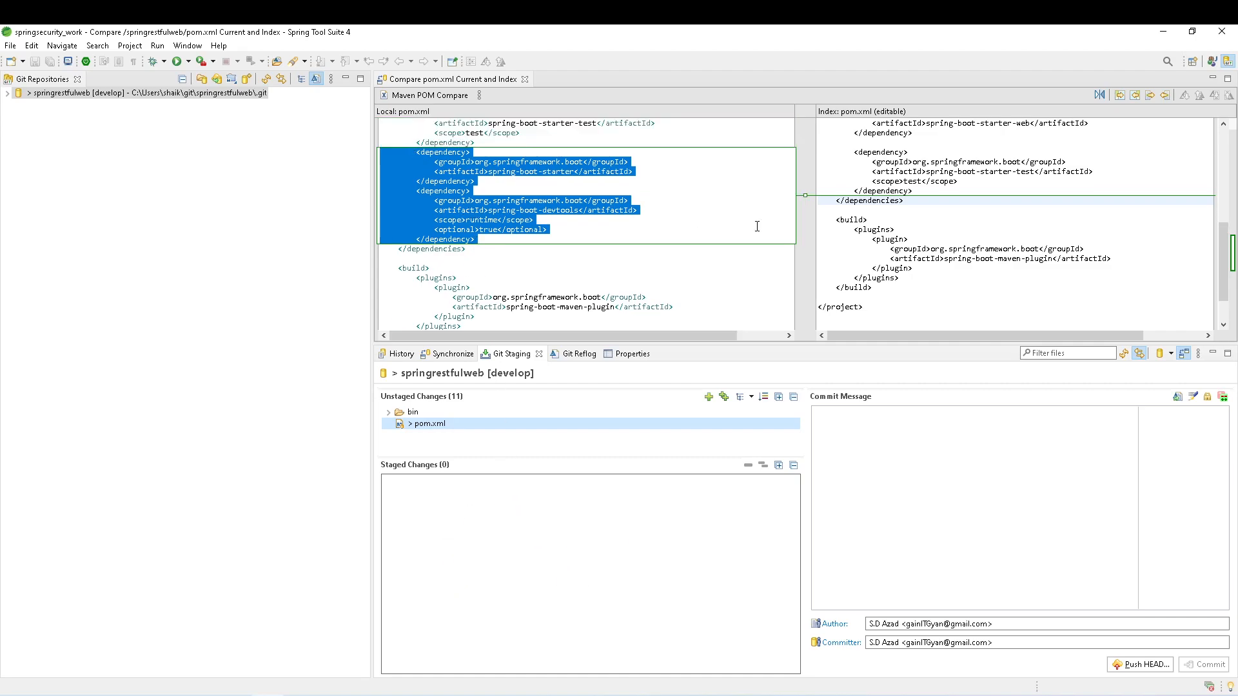
left_click(516, 231)
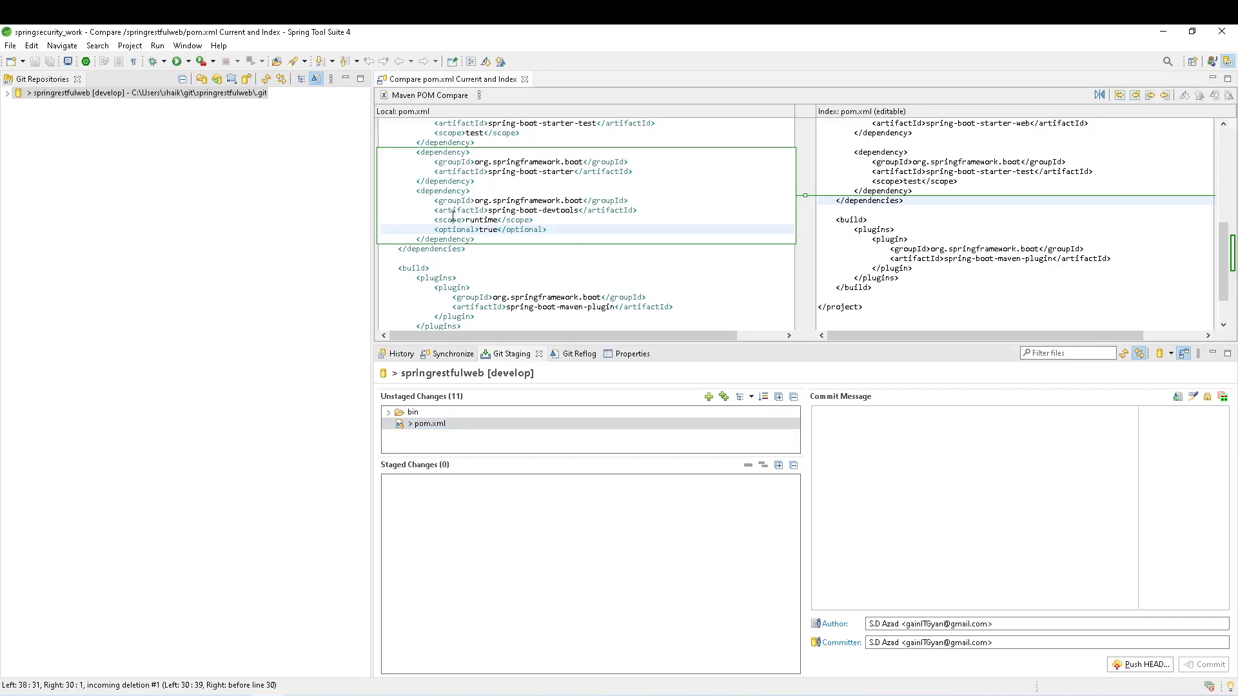
left_click_drag(417, 191, 553, 235)
left_click(568, 243)
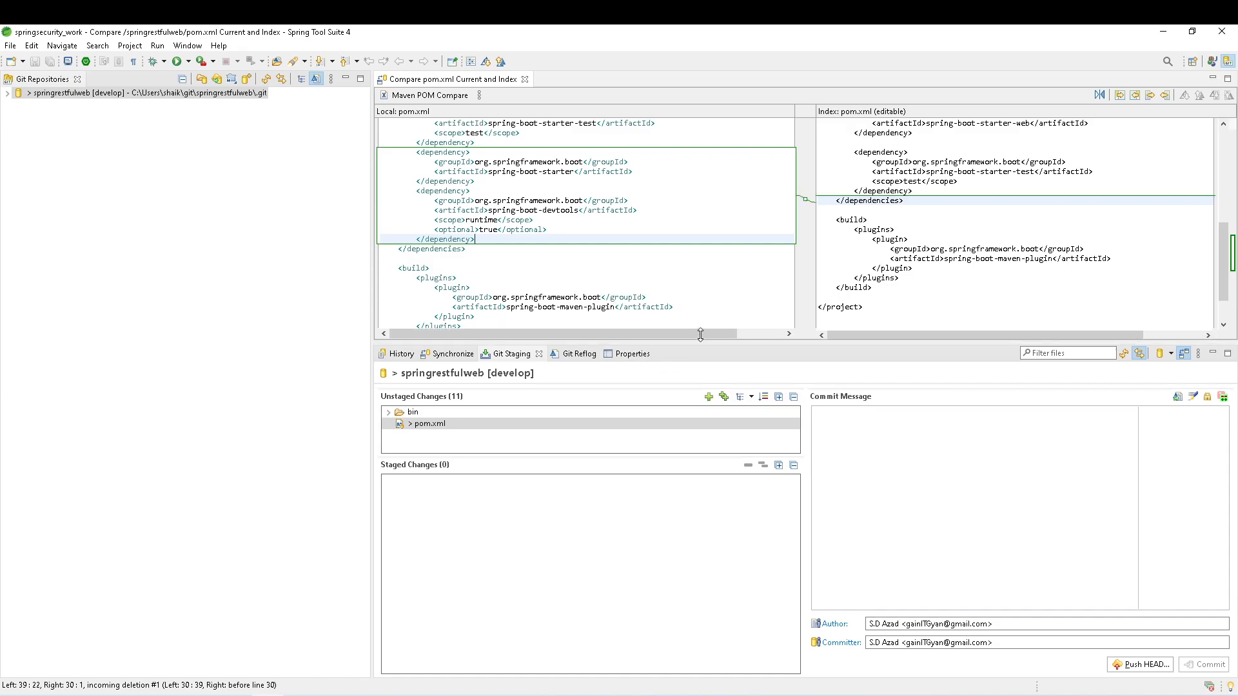
left_click_drag(700, 343, 702, 303)
left_click(528, 385)
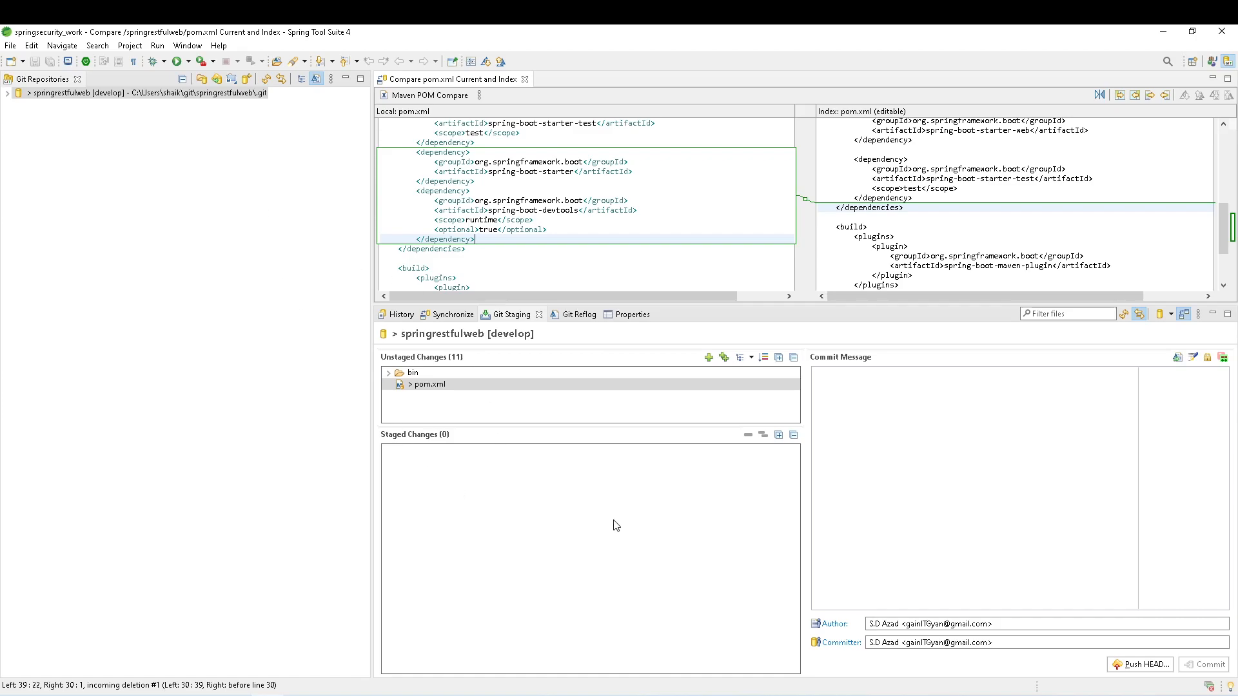
Expand the repository's local branches and begin a new branch from develop, entering the name prefix feature/.
left_click(7, 93)
left_click(17, 105)
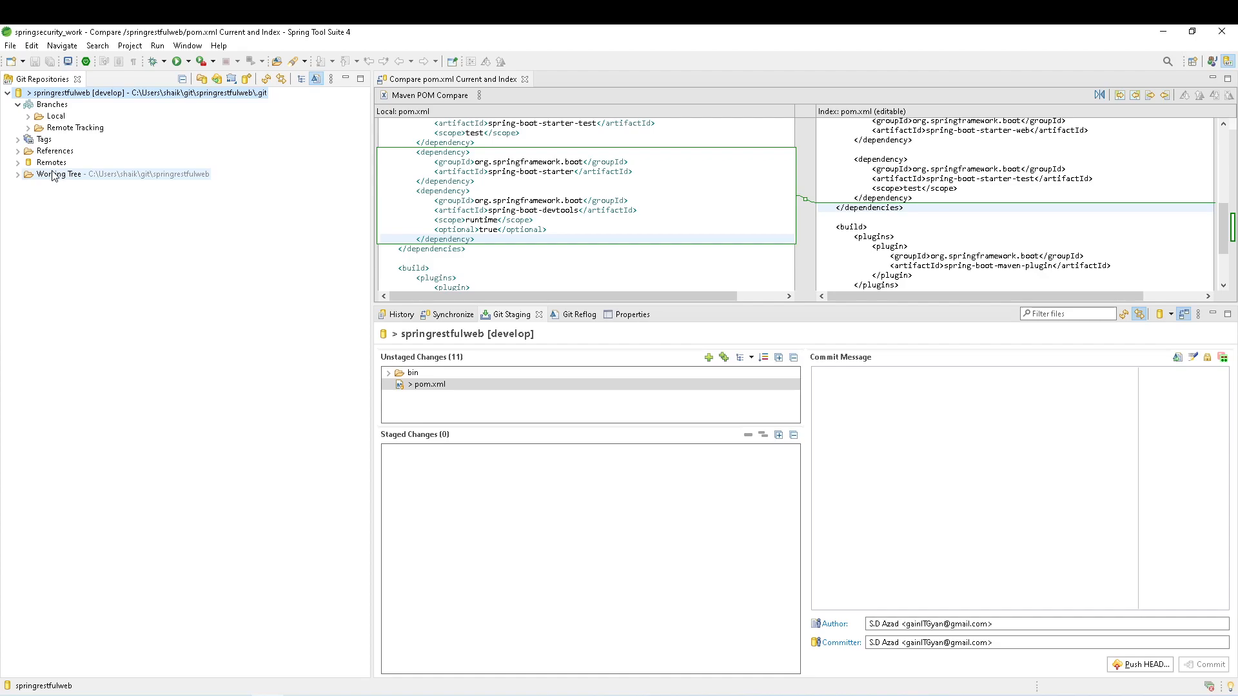
left_click(29, 117)
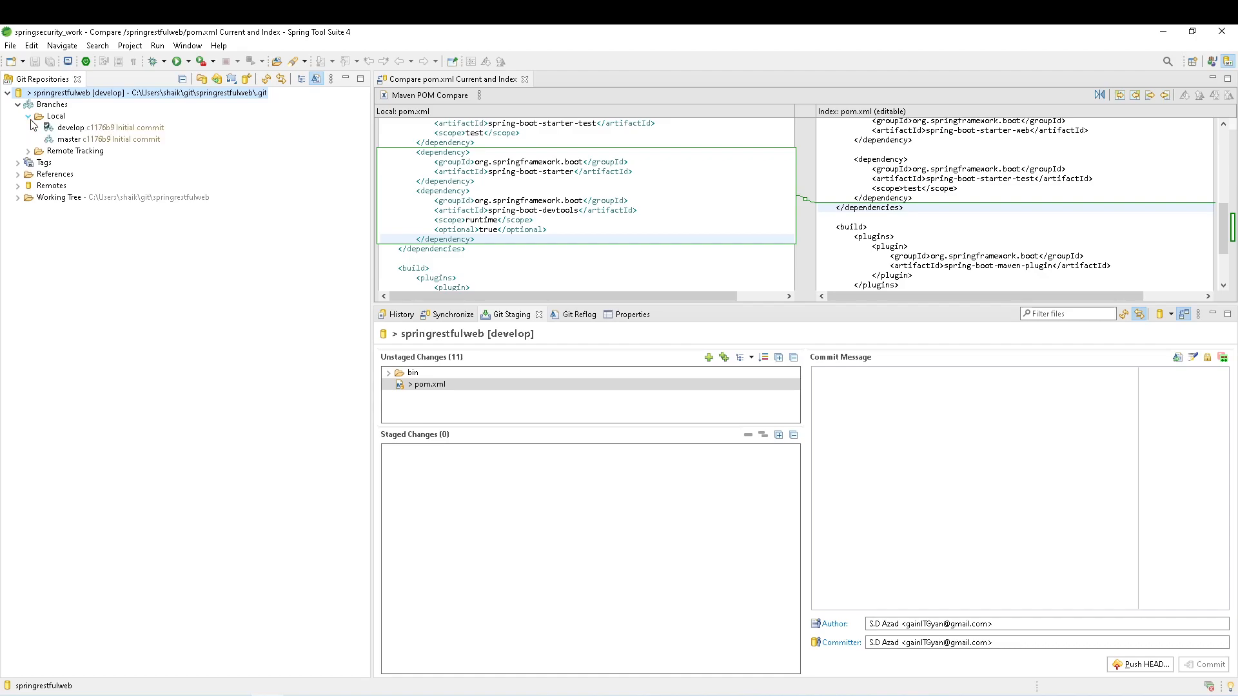
left_click(67, 128)
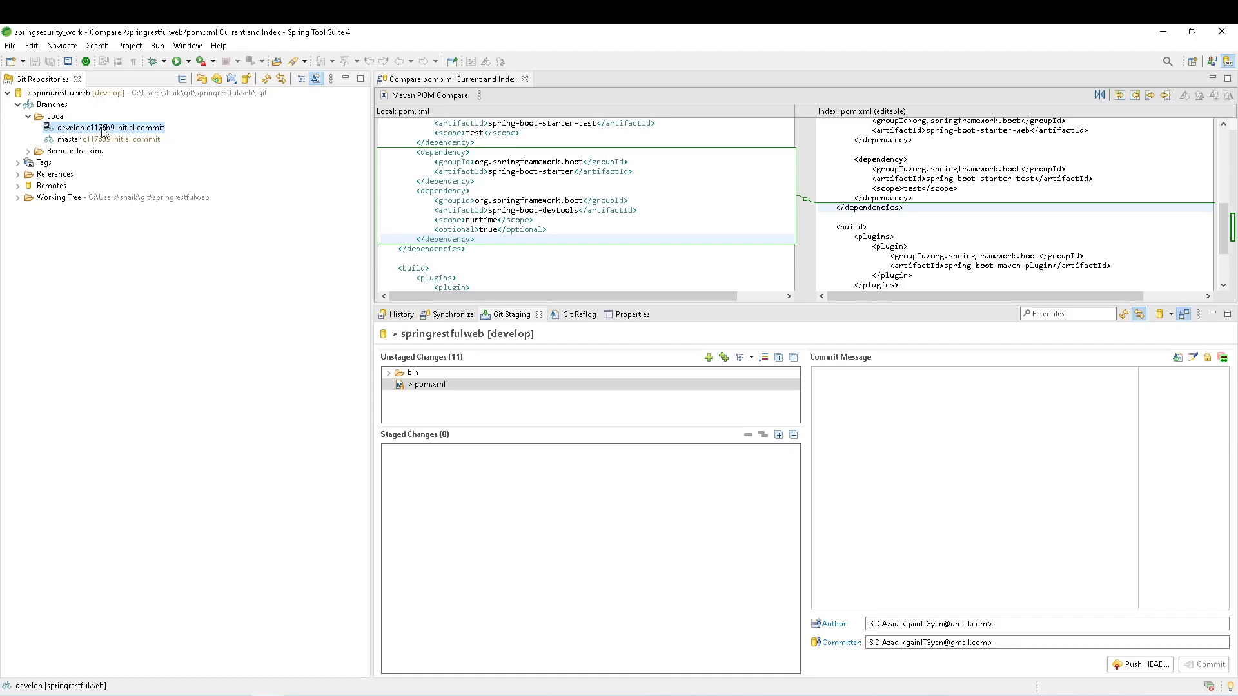
right_click(103, 131)
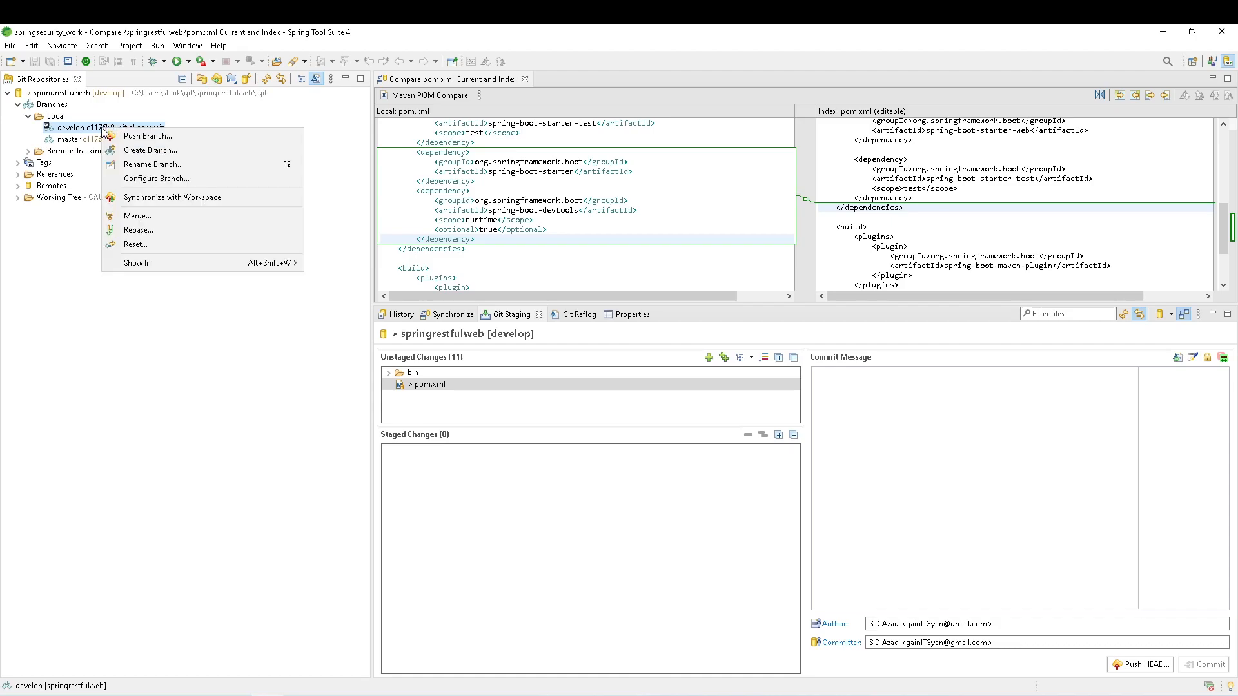
left_click(155, 151)
type("feaute")
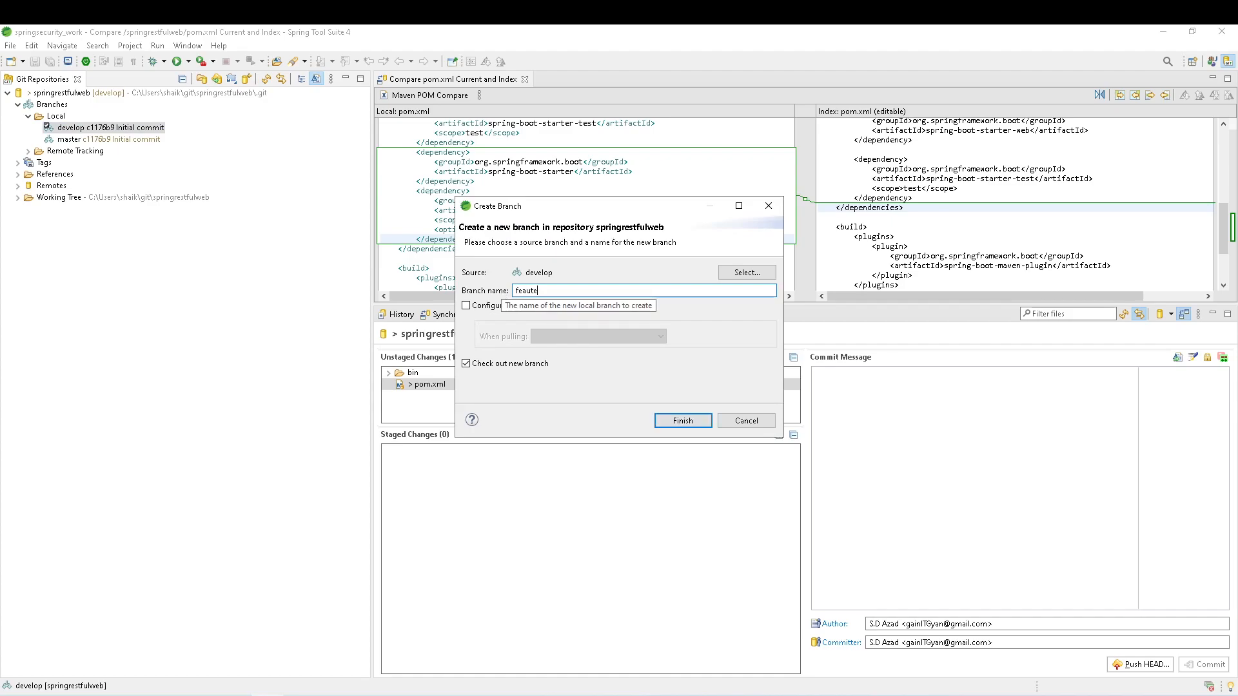
type("ature/")
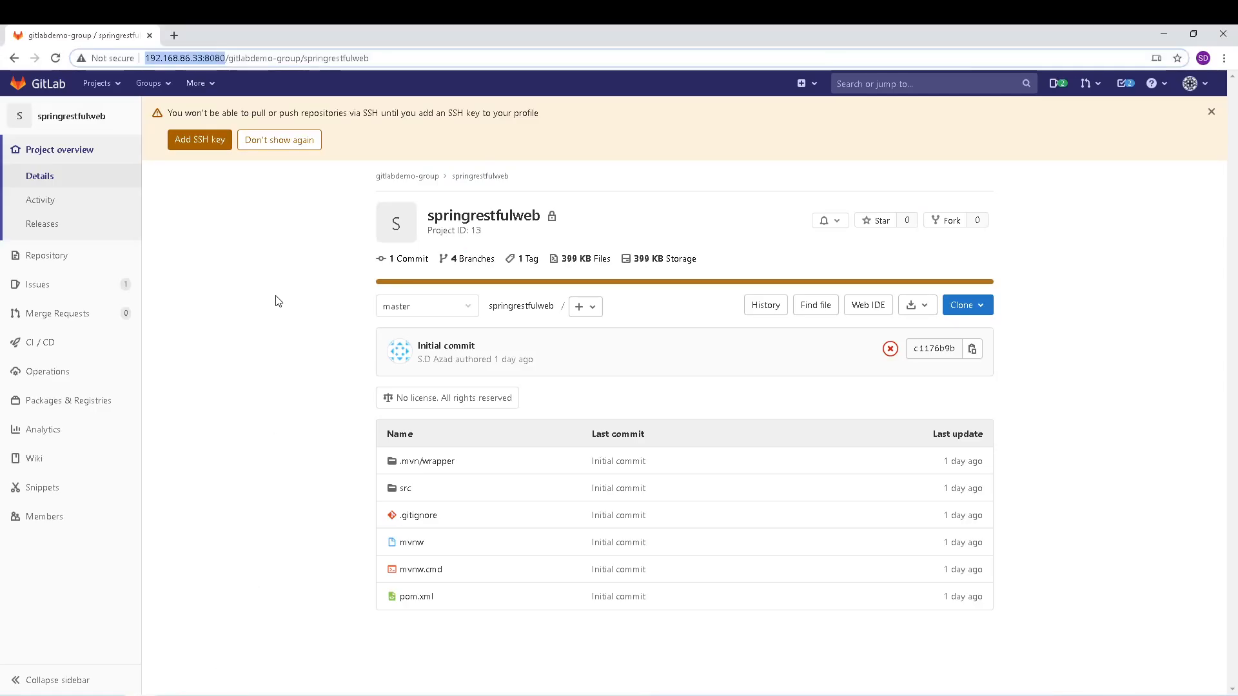
In GitLab, look up the number of the issue "Add devtools api to the application" and return to Spring Tool Suite.
left_click(61, 288)
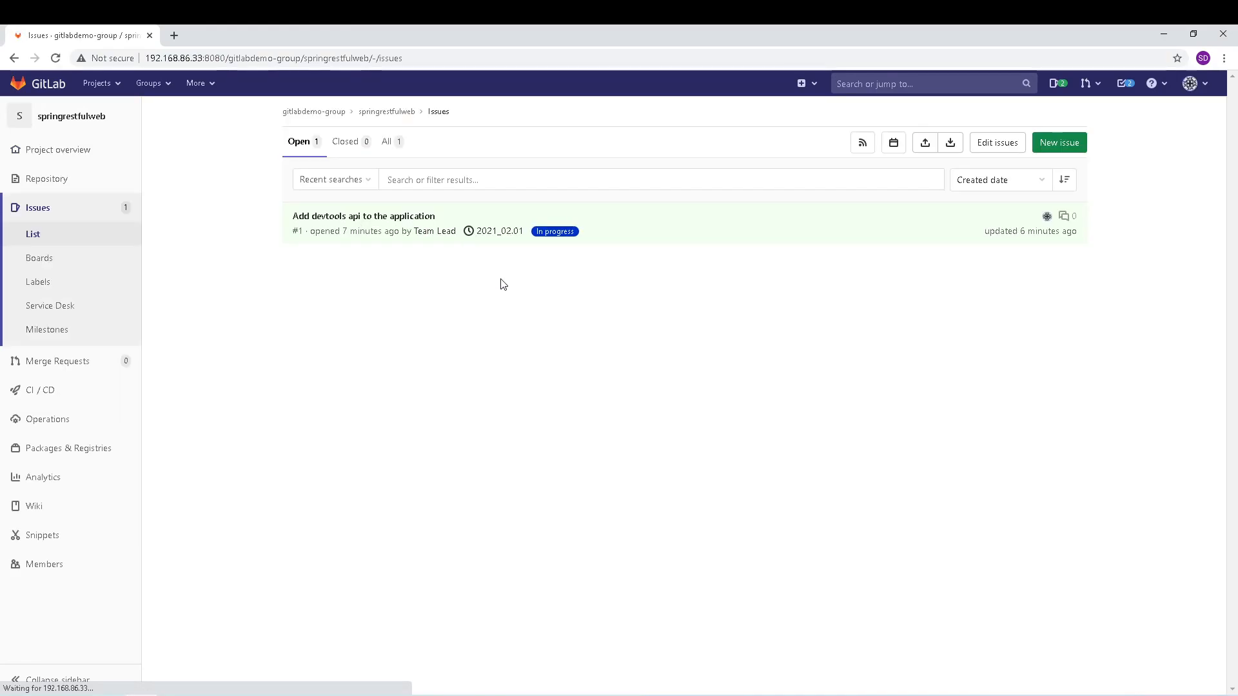
left_click(379, 223)
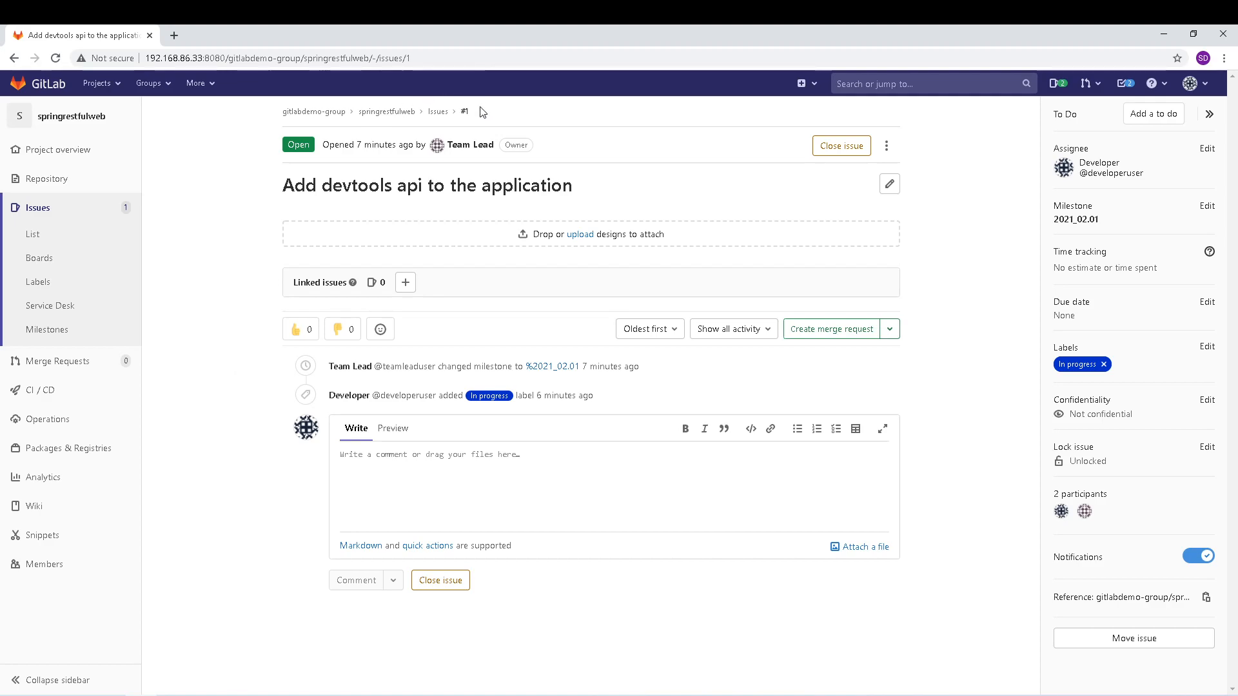
left_click_drag(497, 115, 467, 117)
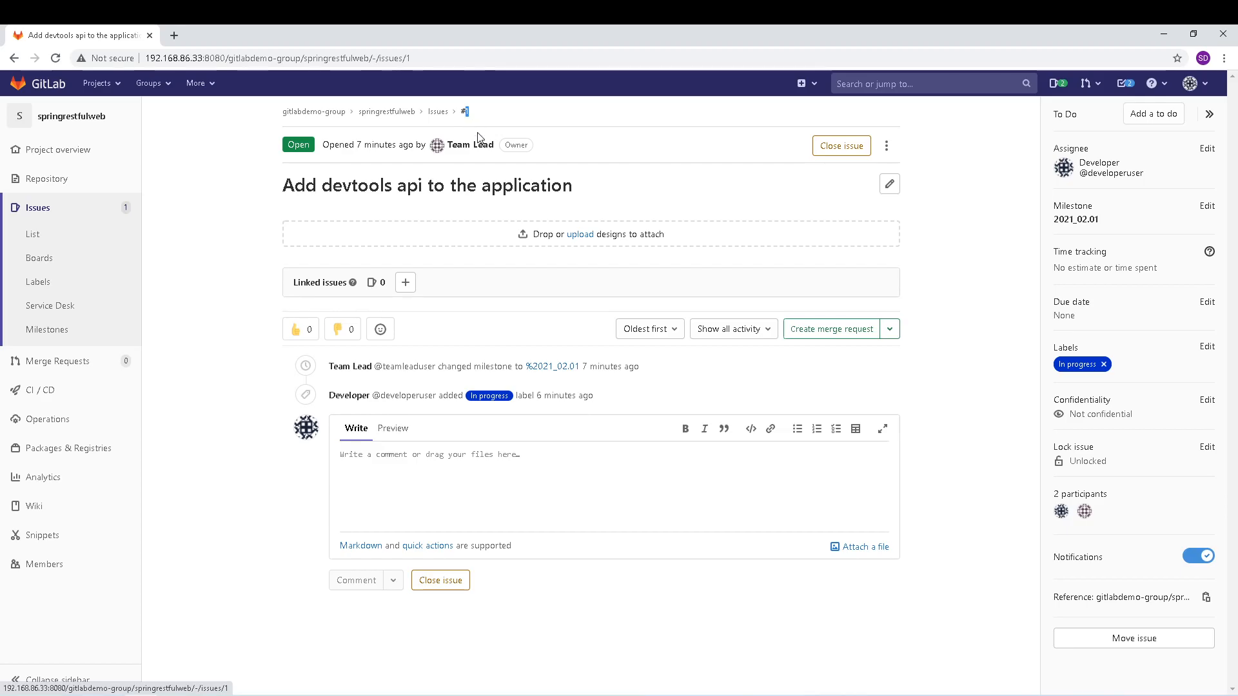
key("alt+Tab")
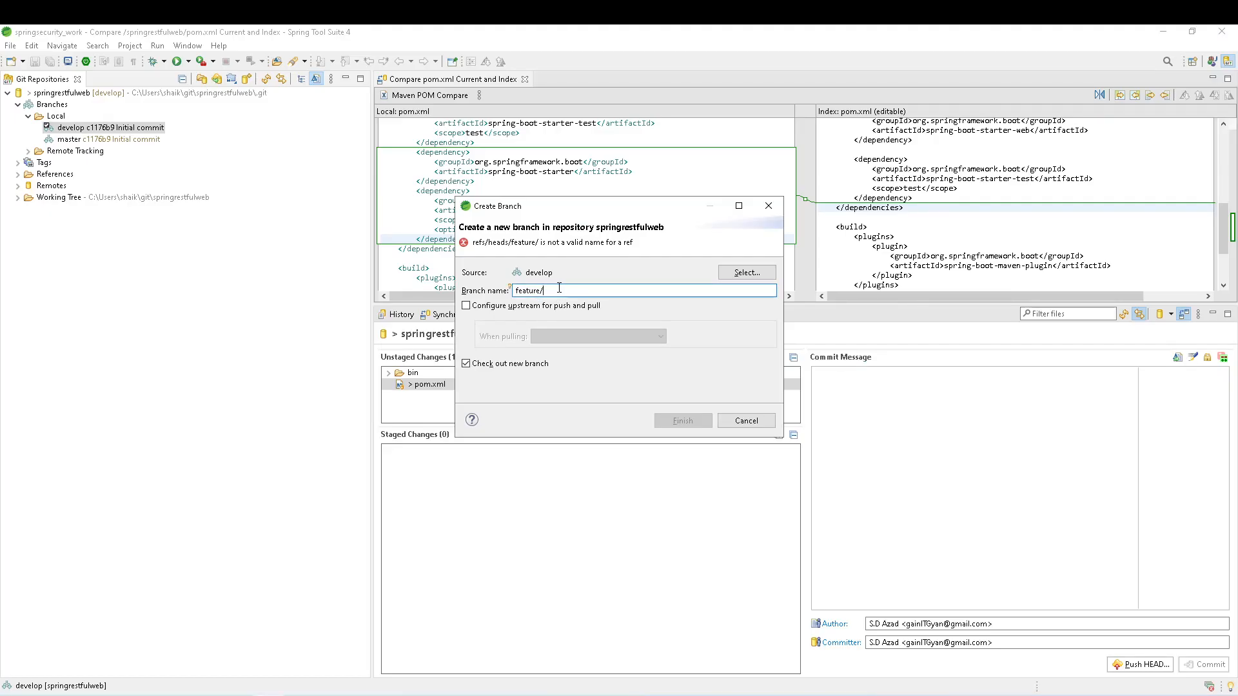
Complete the branch name as feature/devtools_changes, create it from develop with checkout enabled, and select it among the local branches.
type("d")
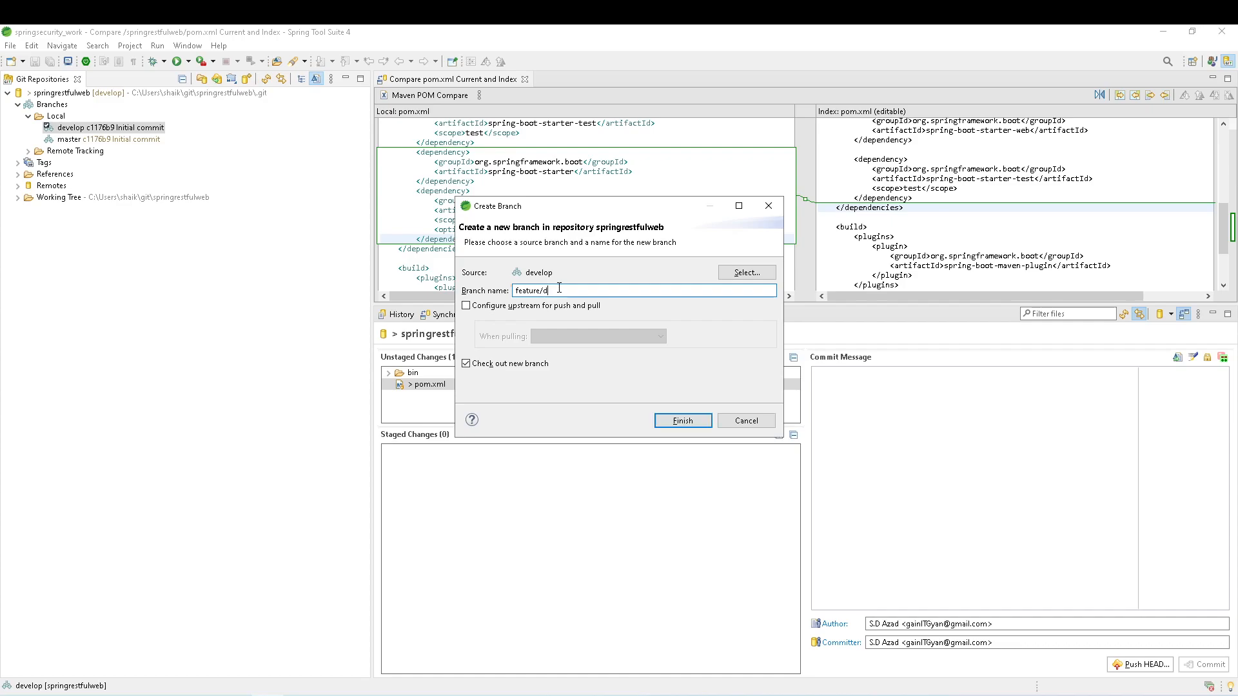
type("evtools_changes")
left_click(678, 420)
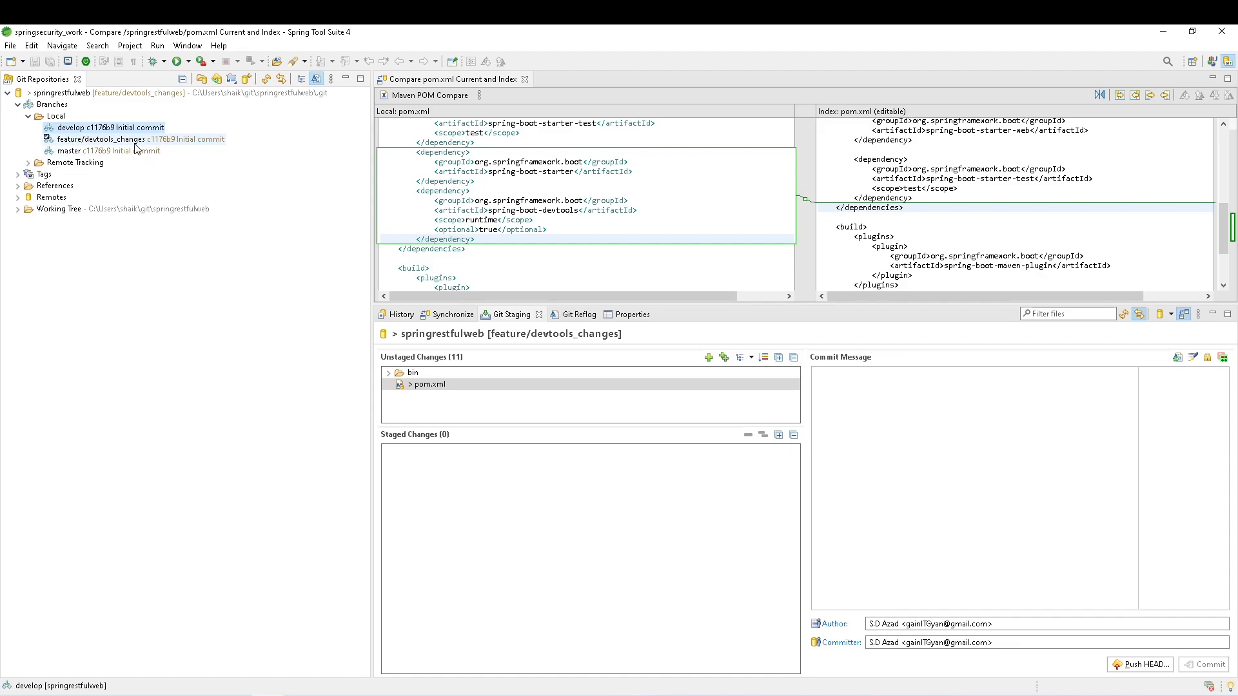
left_click(54, 140)
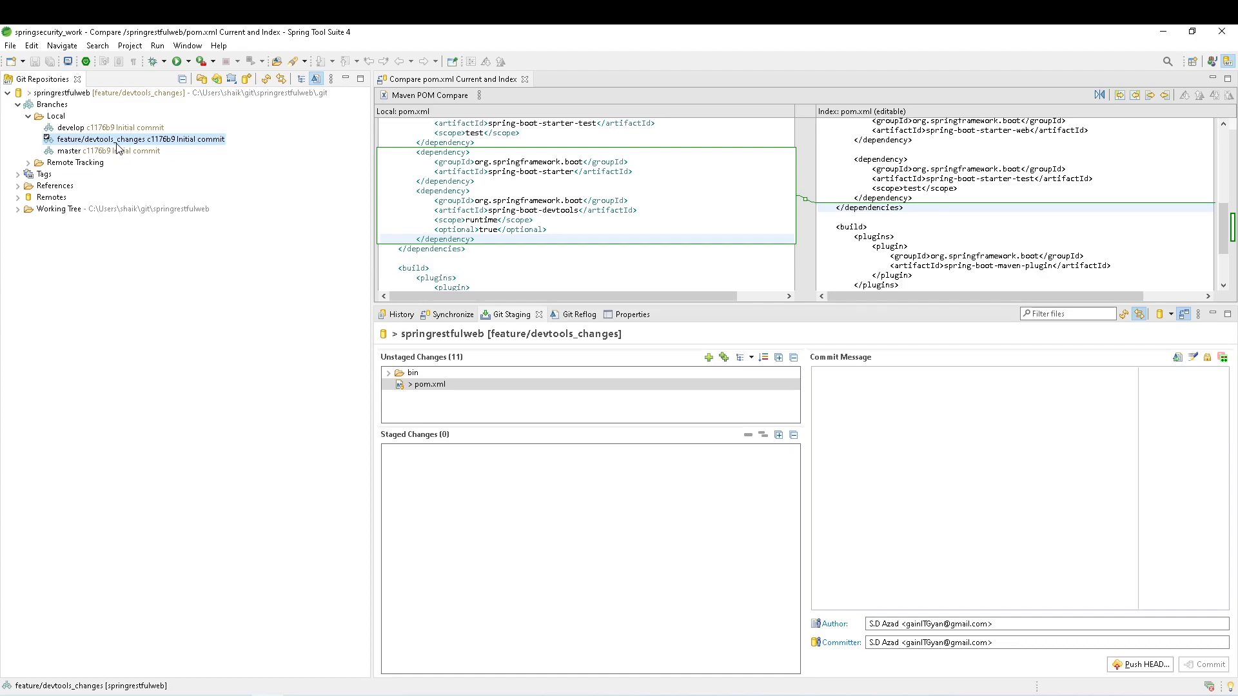
Stage pom.xml from the unstaged changes and enter the commit message "Devtools changes".
left_click(430, 386)
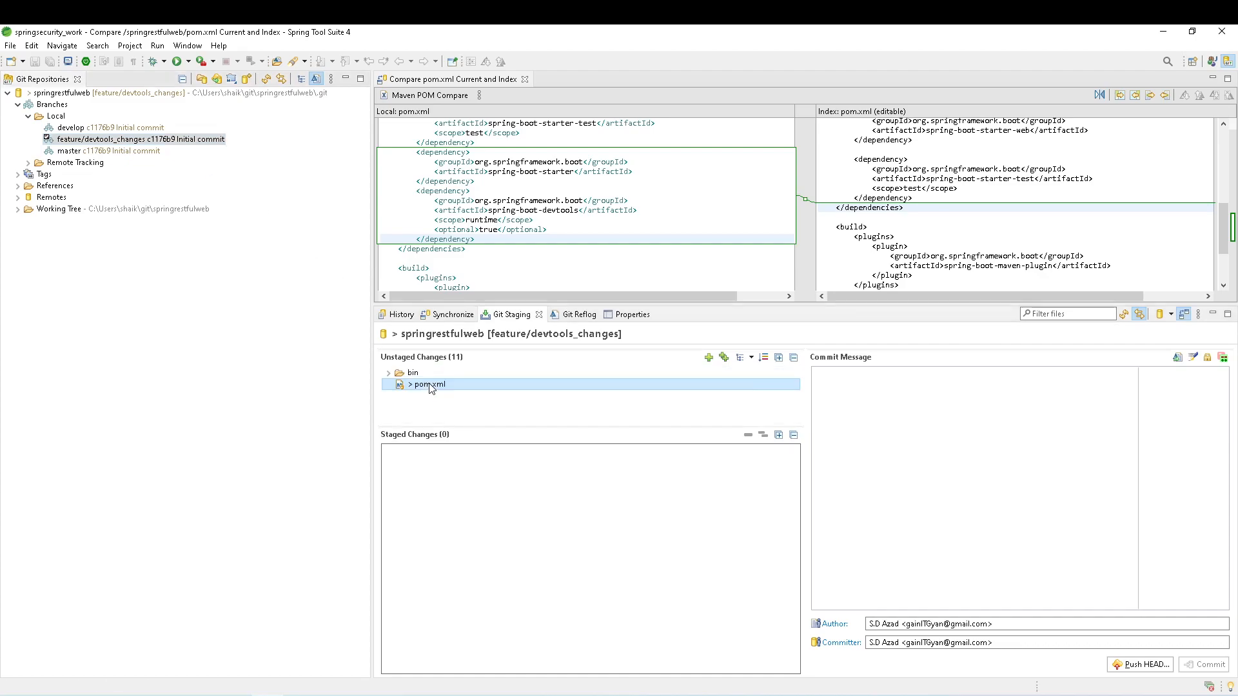
left_click(709, 357)
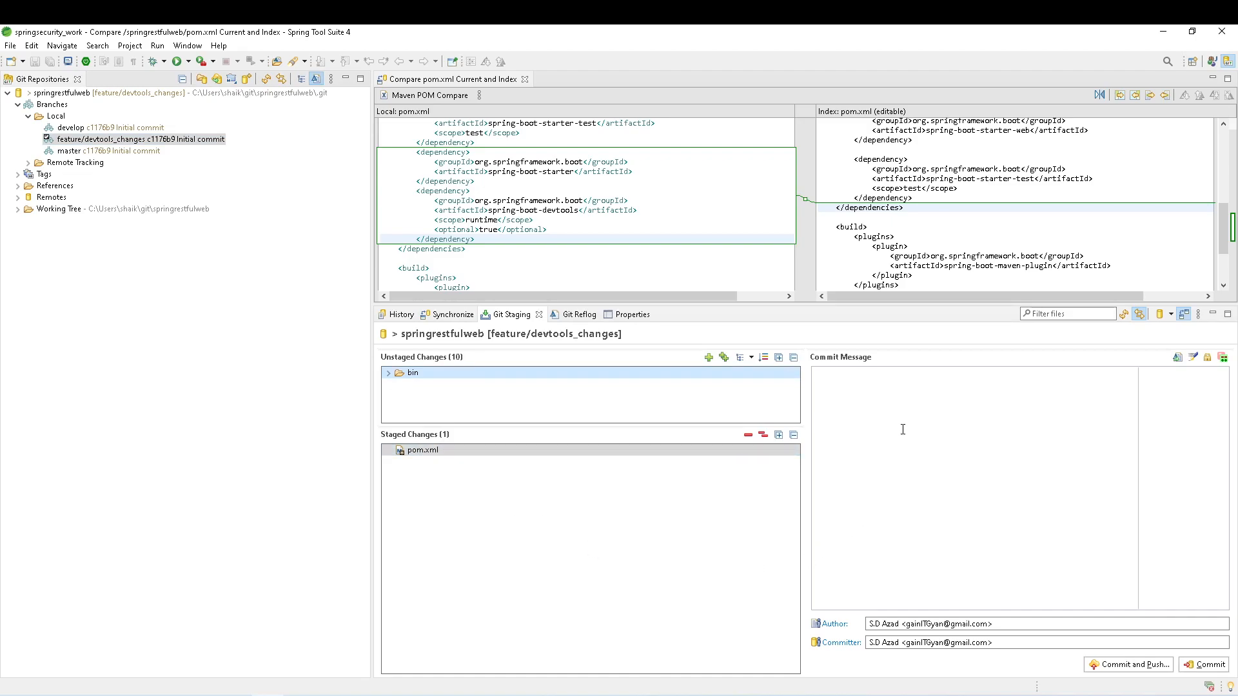
left_click(881, 413)
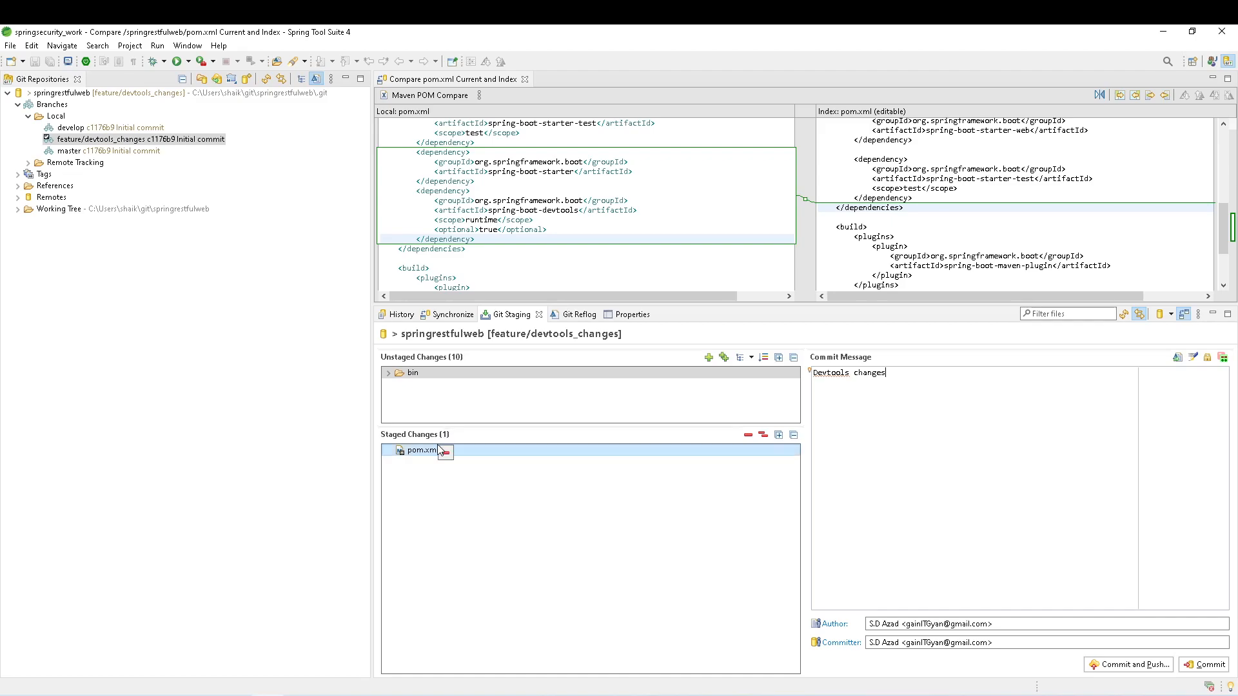
Check the springrestfulweb repository's branch list in GitLab and return to Spring Tool Suite.
left_click(142, 695)
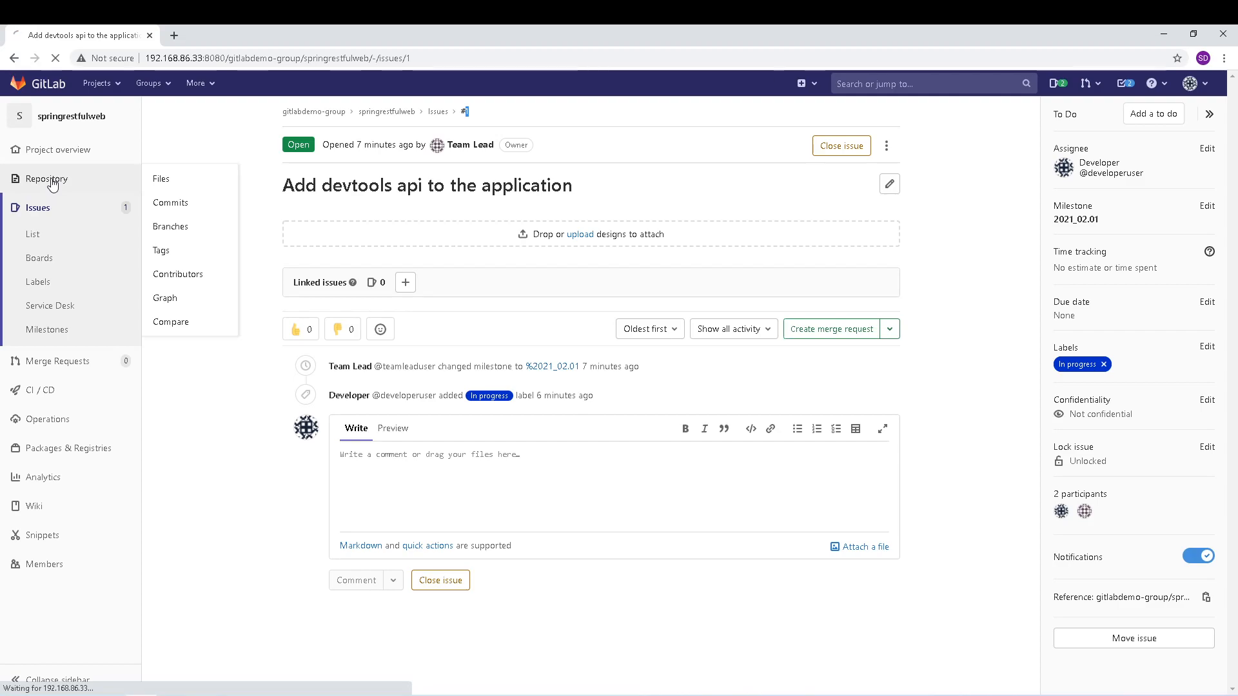
left_click(51, 184)
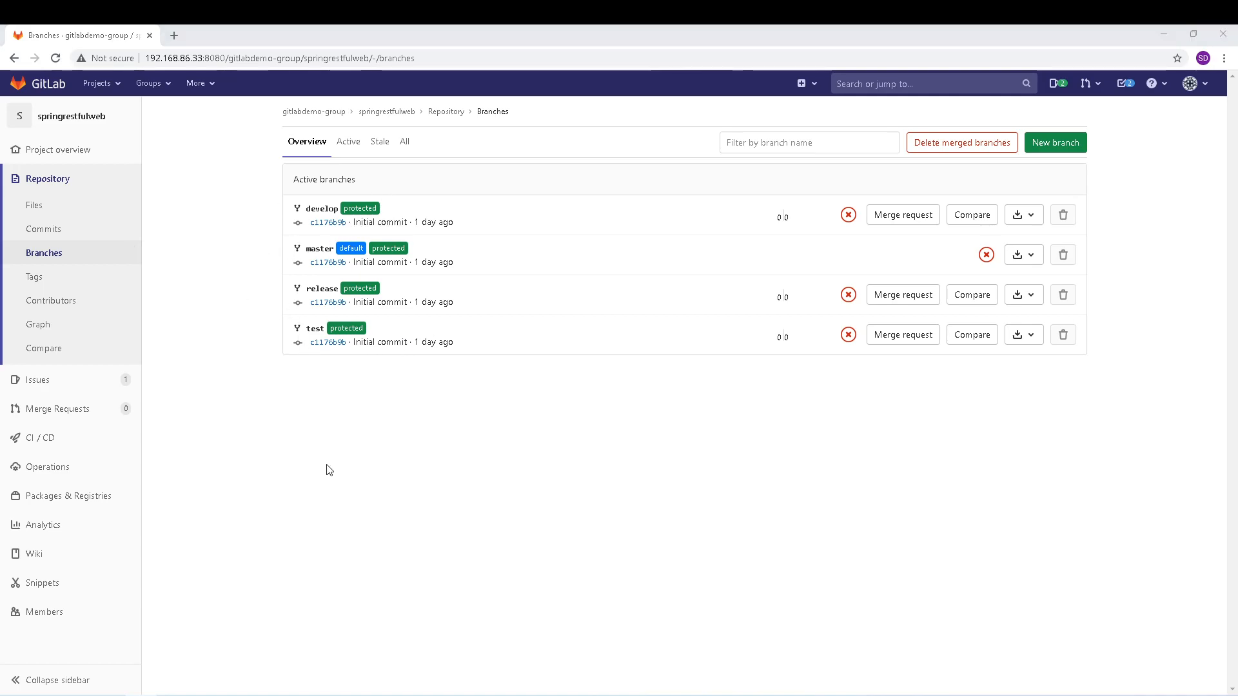
key("alt+Tab")
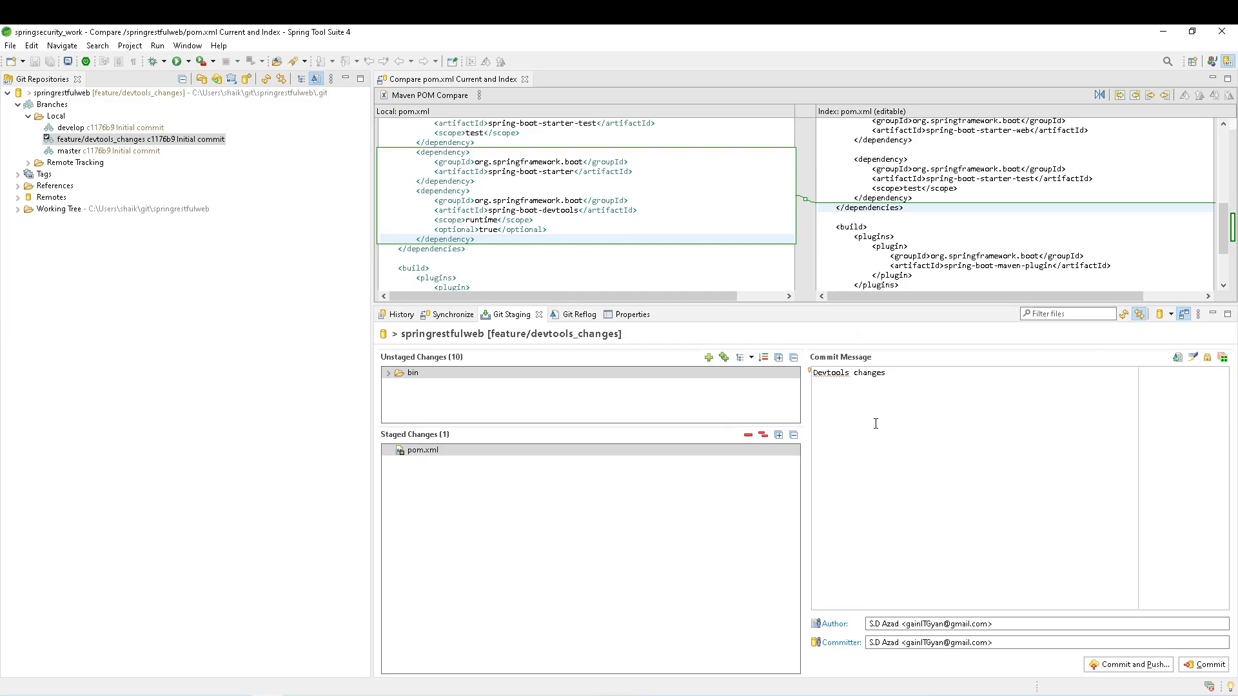
Commit the staged pom.xml and push it to origin as feature/devtools_changes, previewing the push and closing its results.
left_click(1135, 668)
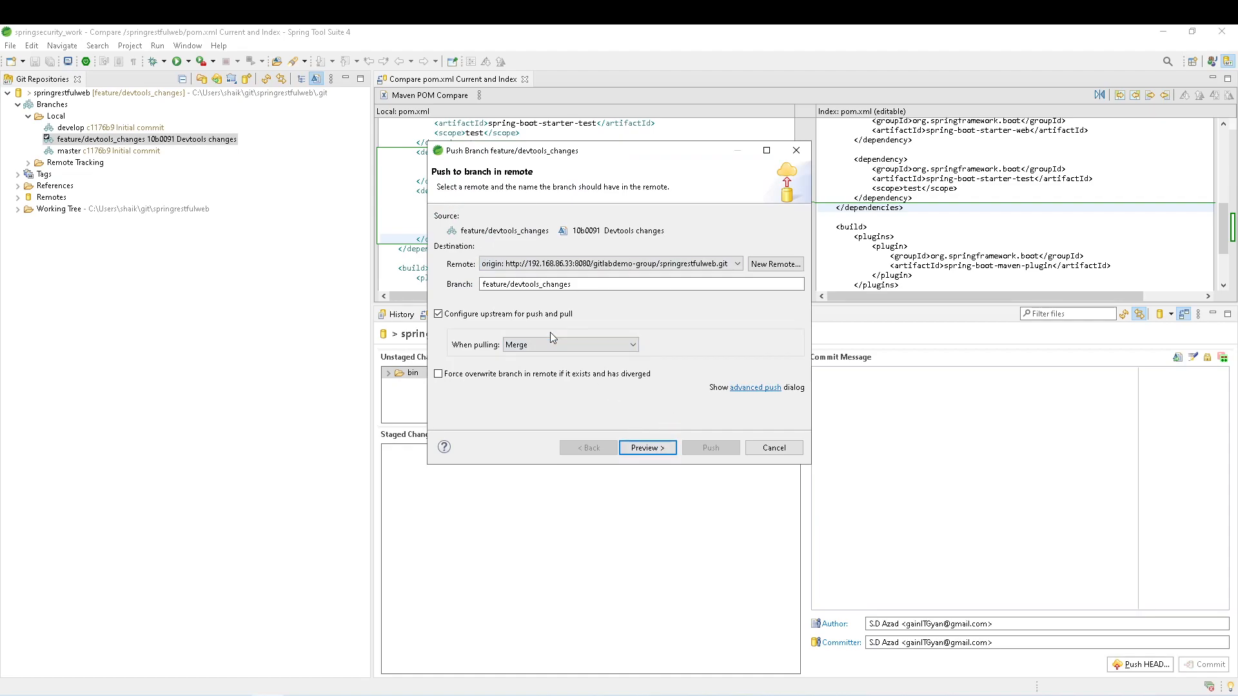
left_click(482, 267)
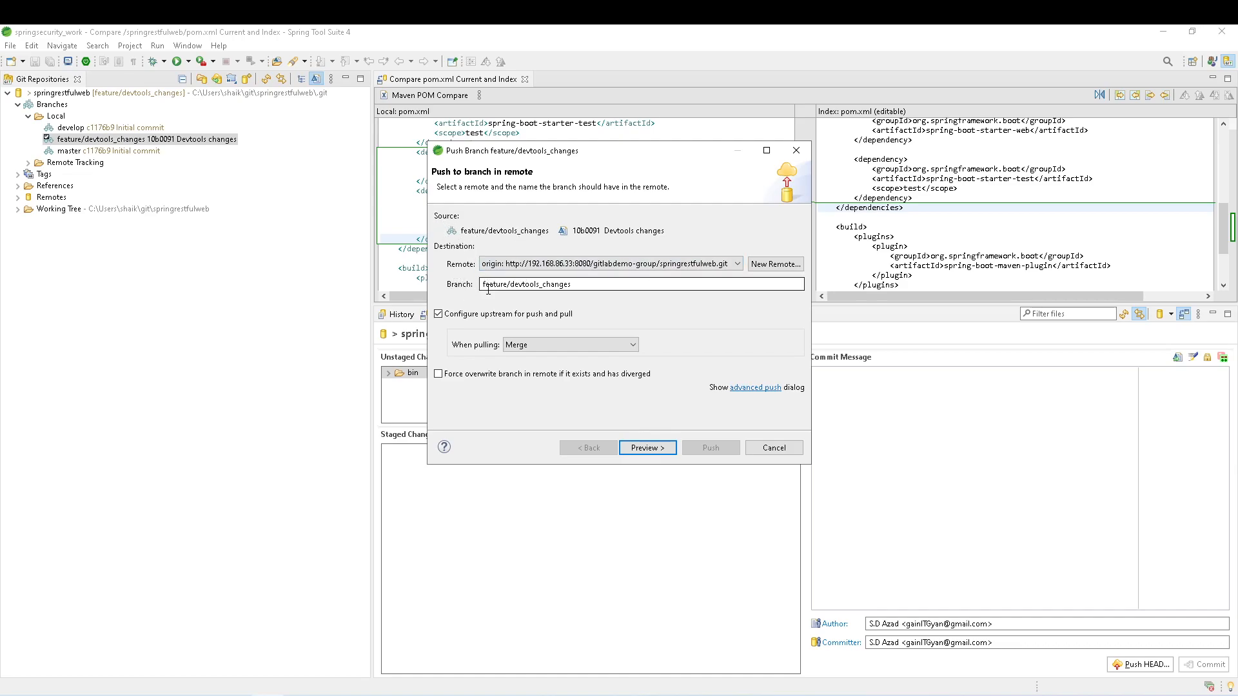
left_click_drag(483, 283, 590, 284)
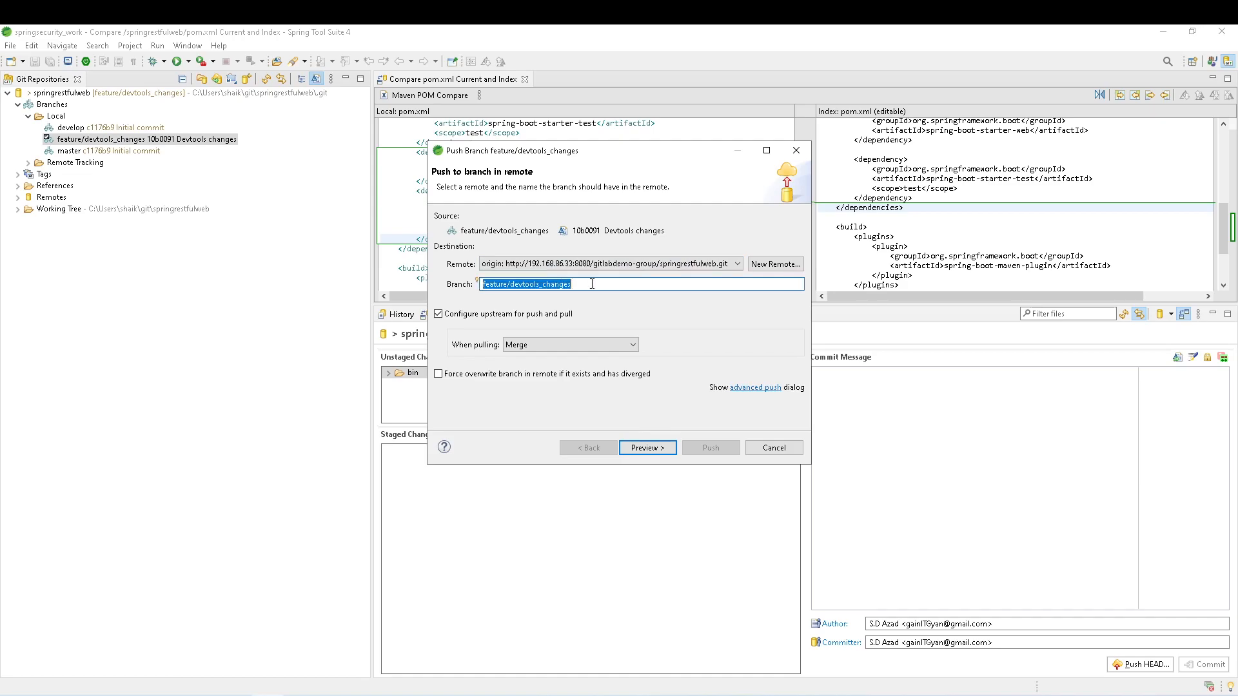
left_click(645, 451)
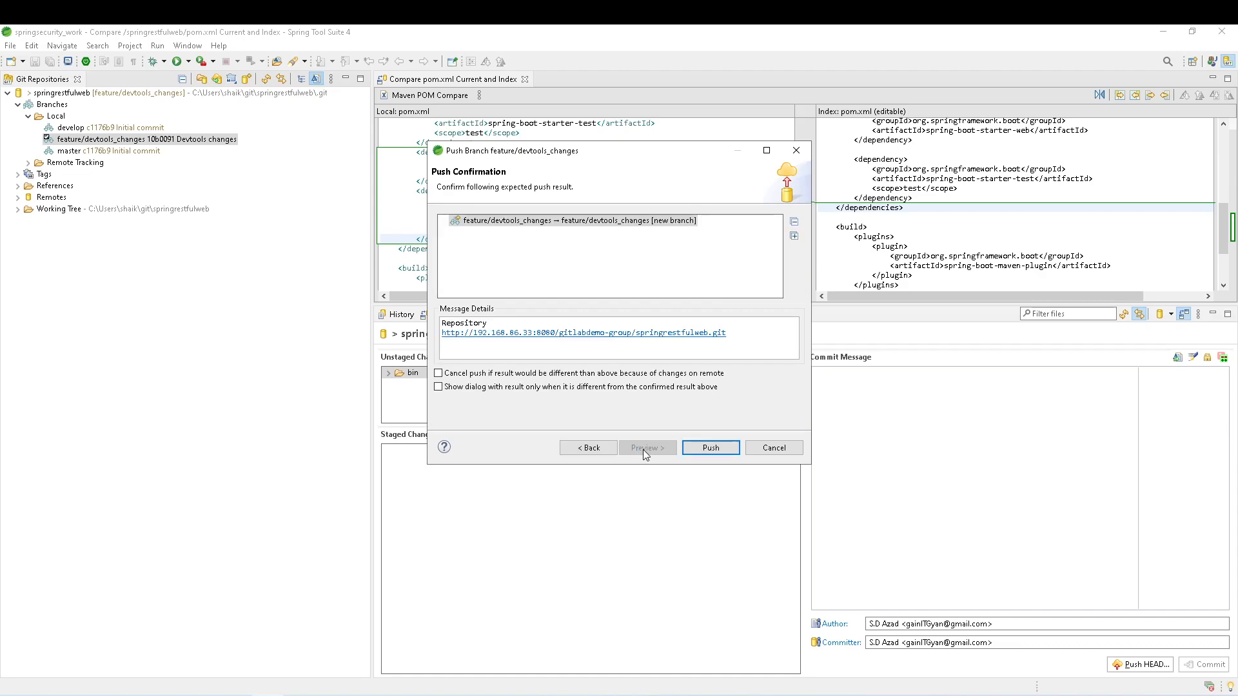
left_click(710, 449)
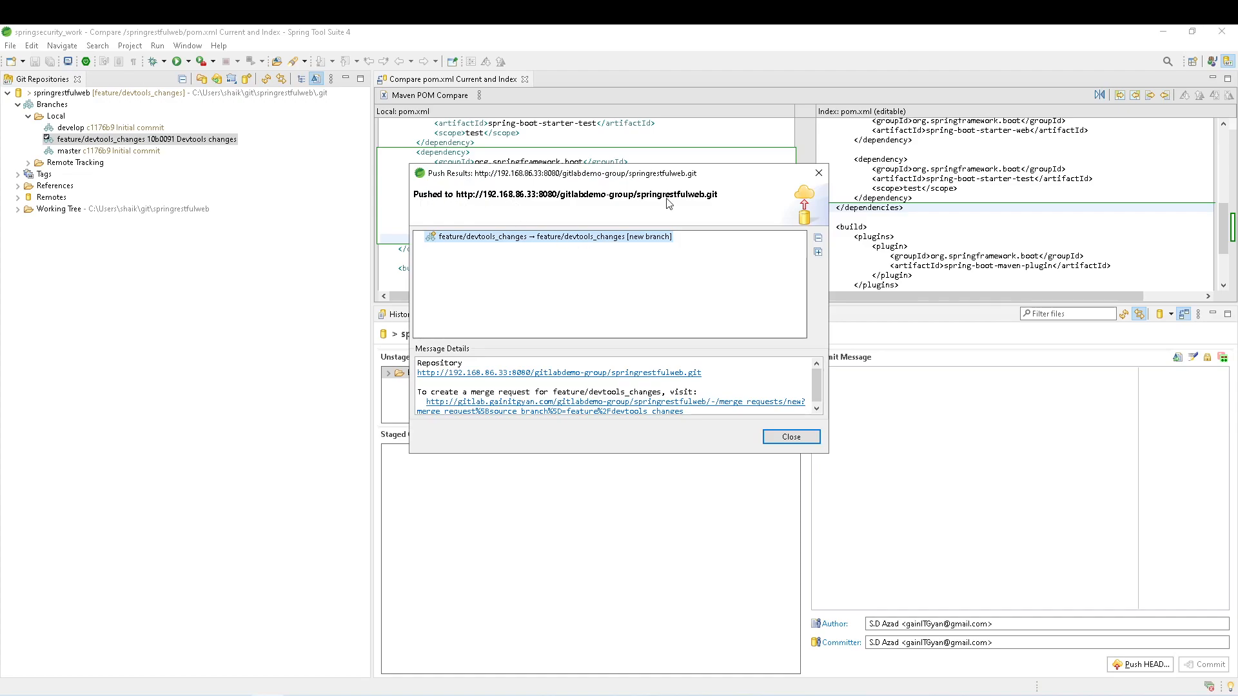
left_click(794, 438)
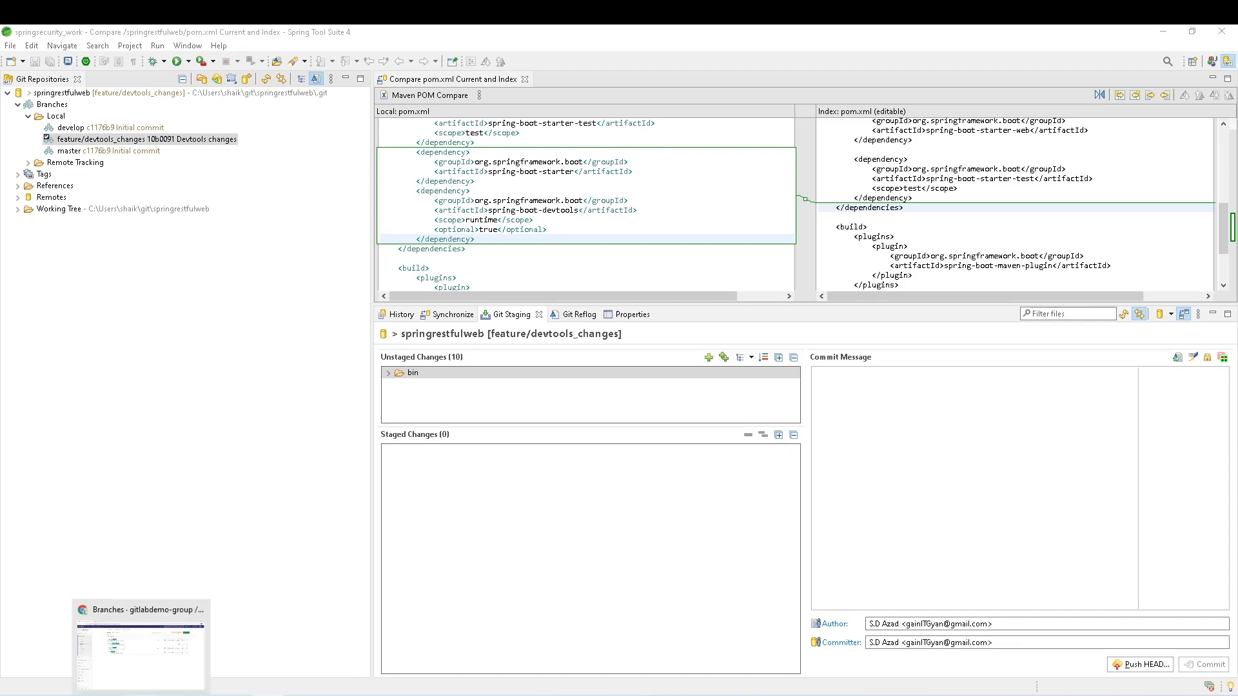
Switch to GitLab, refresh the branch list, and start a new merge request for feature/devtools_changes.
left_click(141, 645)
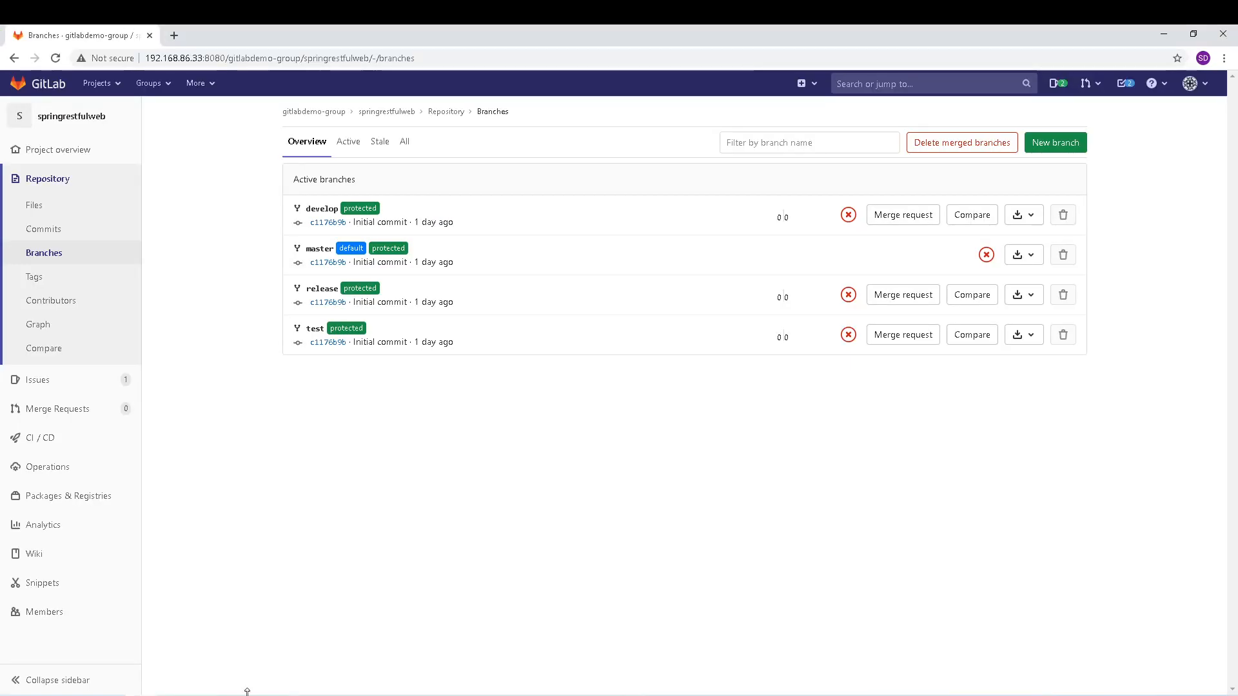
left_click(56, 64)
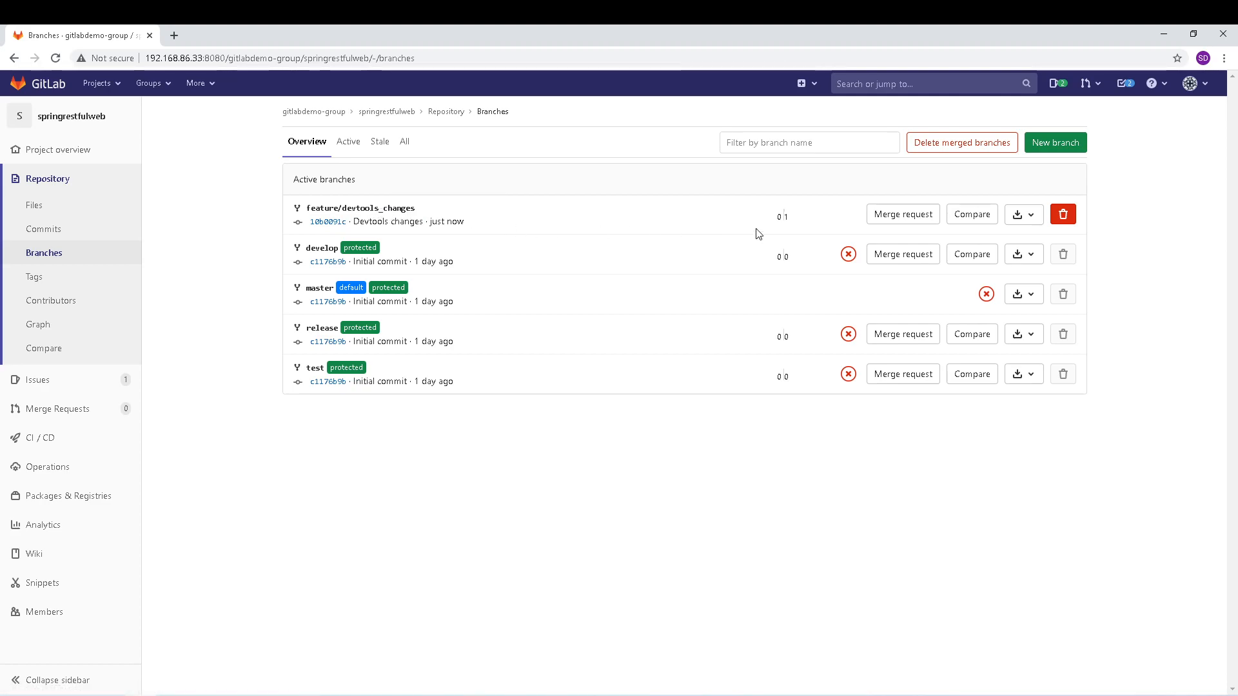
left_click(908, 219)
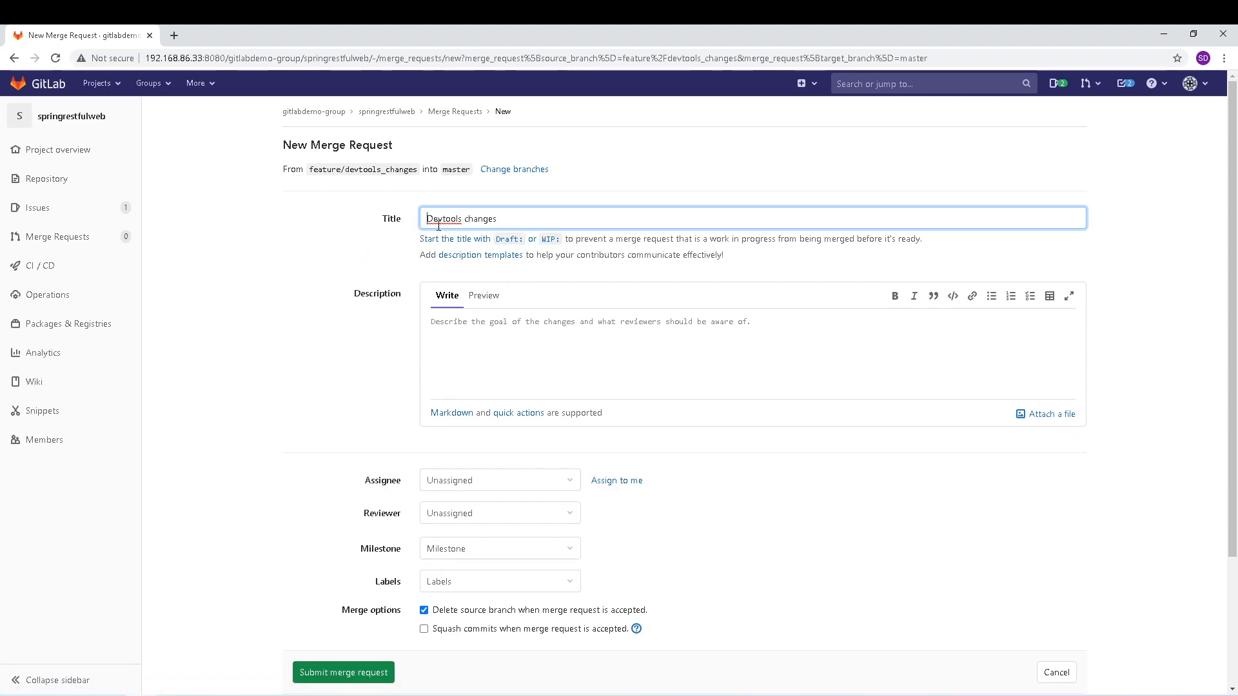
Set the merge request's reviewer to Team Lead and its milestone to 2021_02.01.
scroll(395, 322, "down", 1)
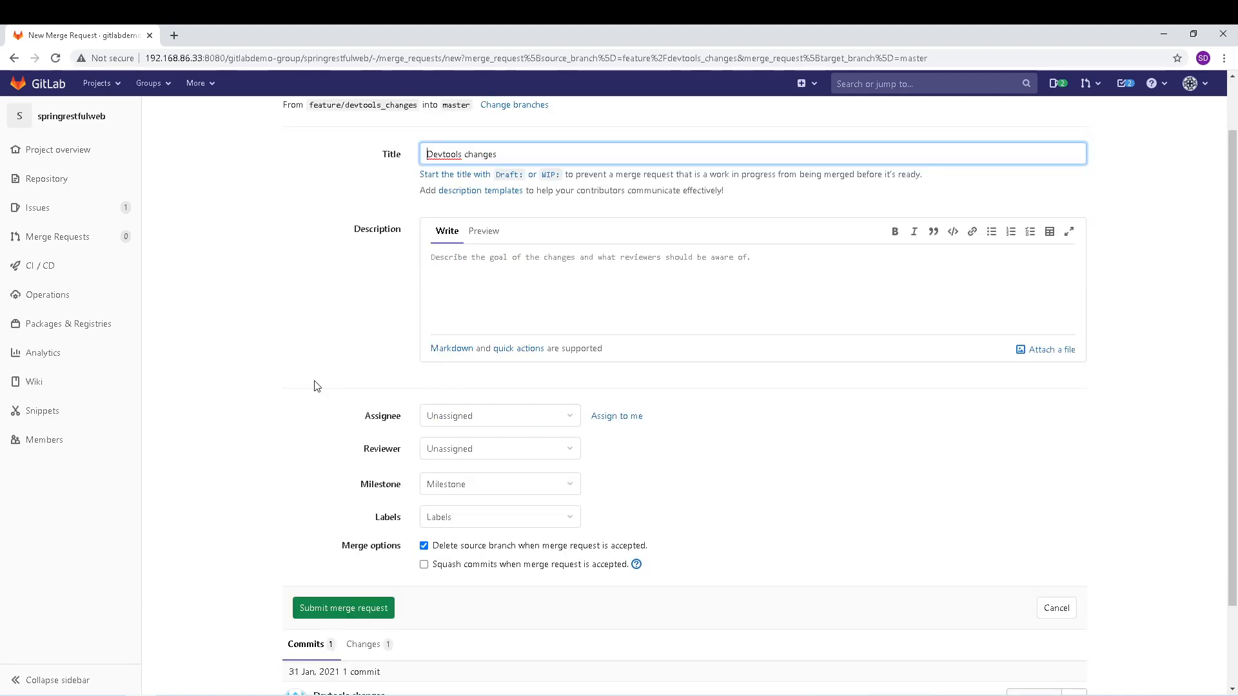
scroll(285, 386, "down", 1)
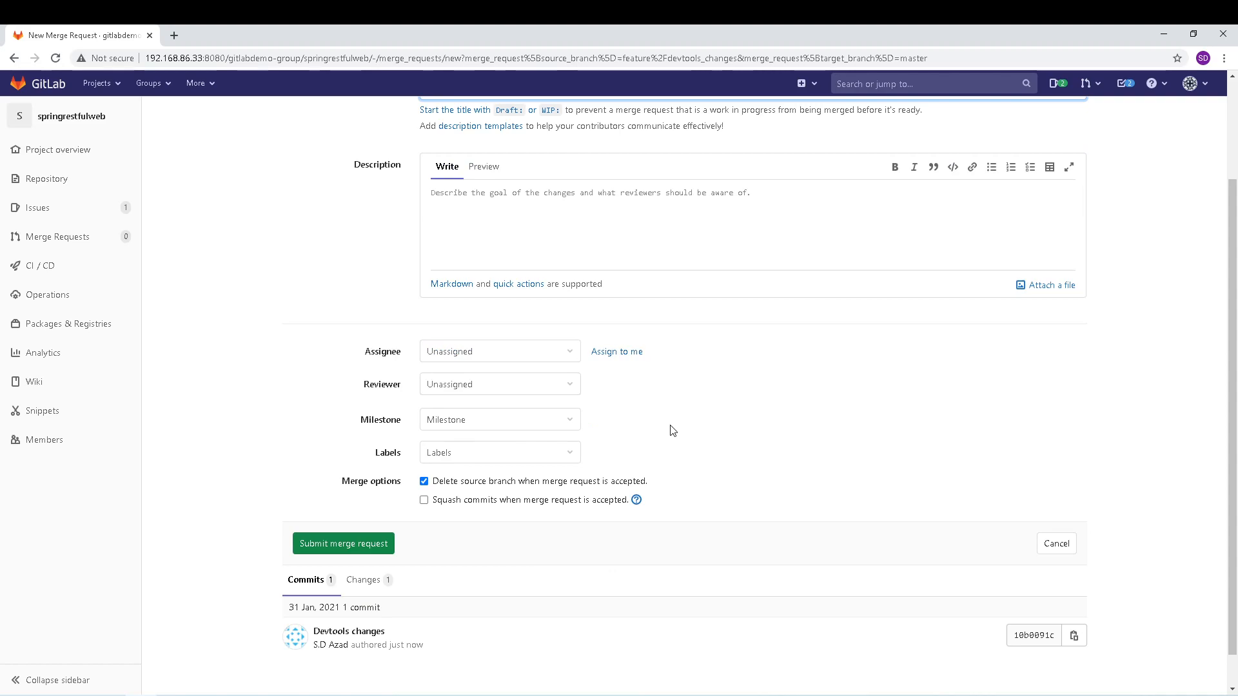
scroll(672, 431, "up", 1)
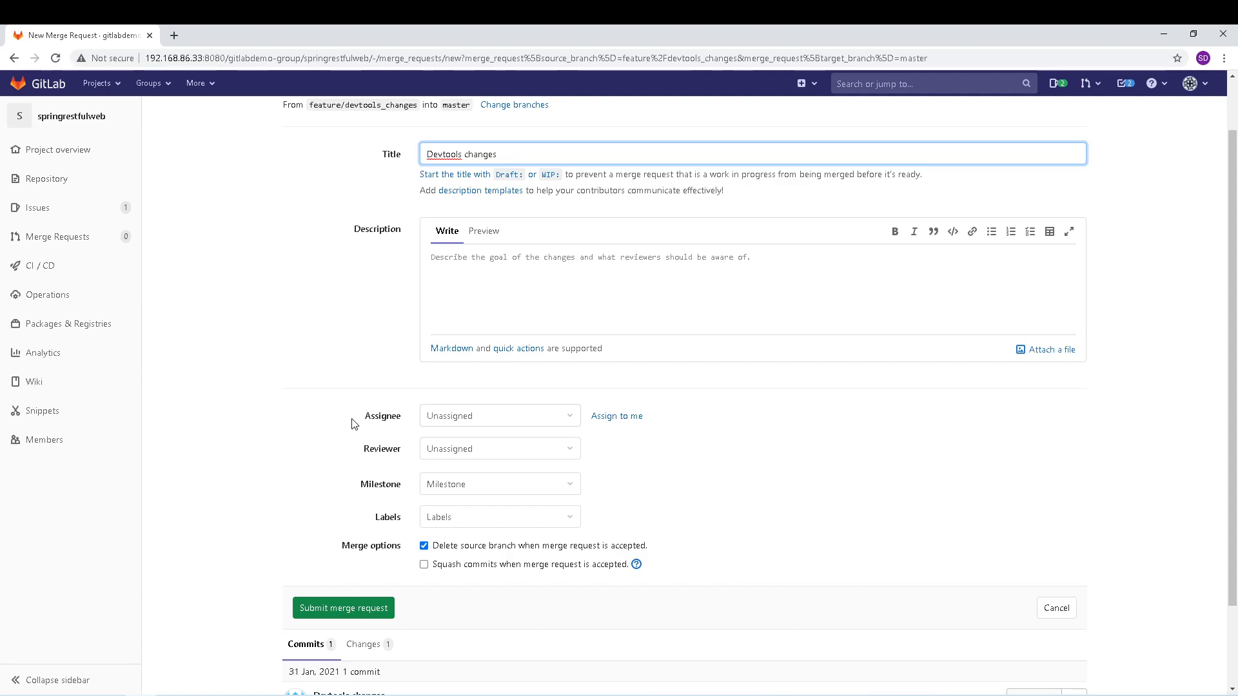
left_click(567, 451)
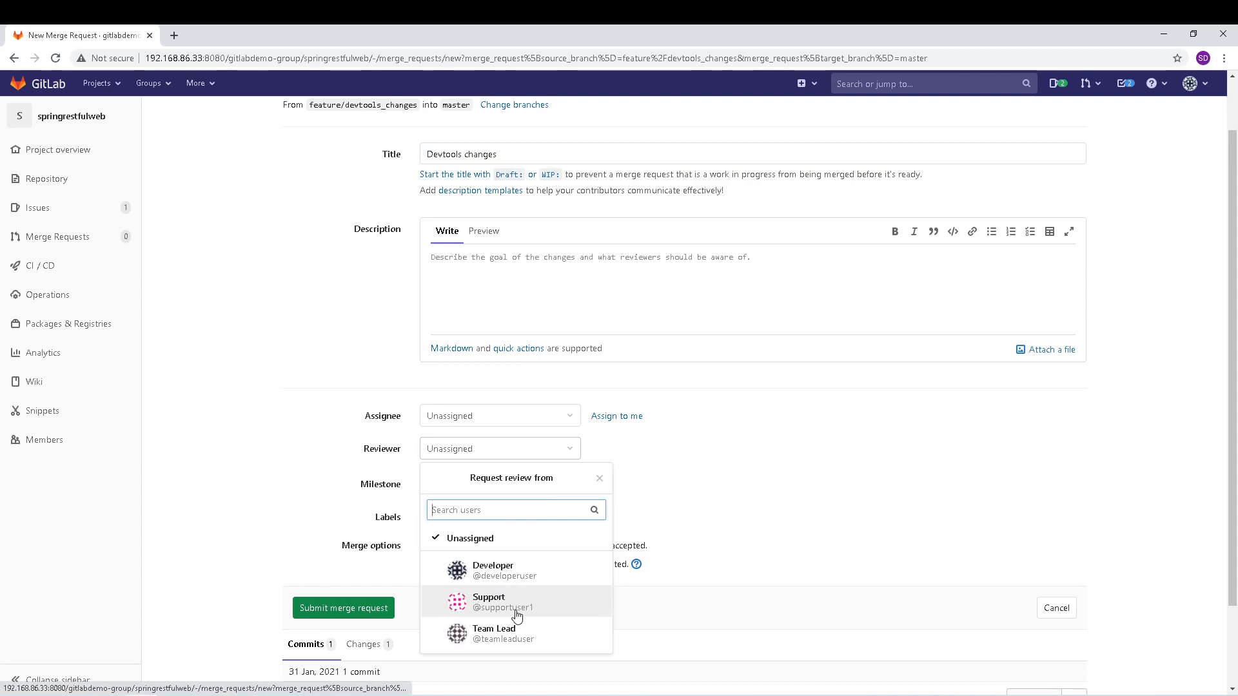
left_click(534, 639)
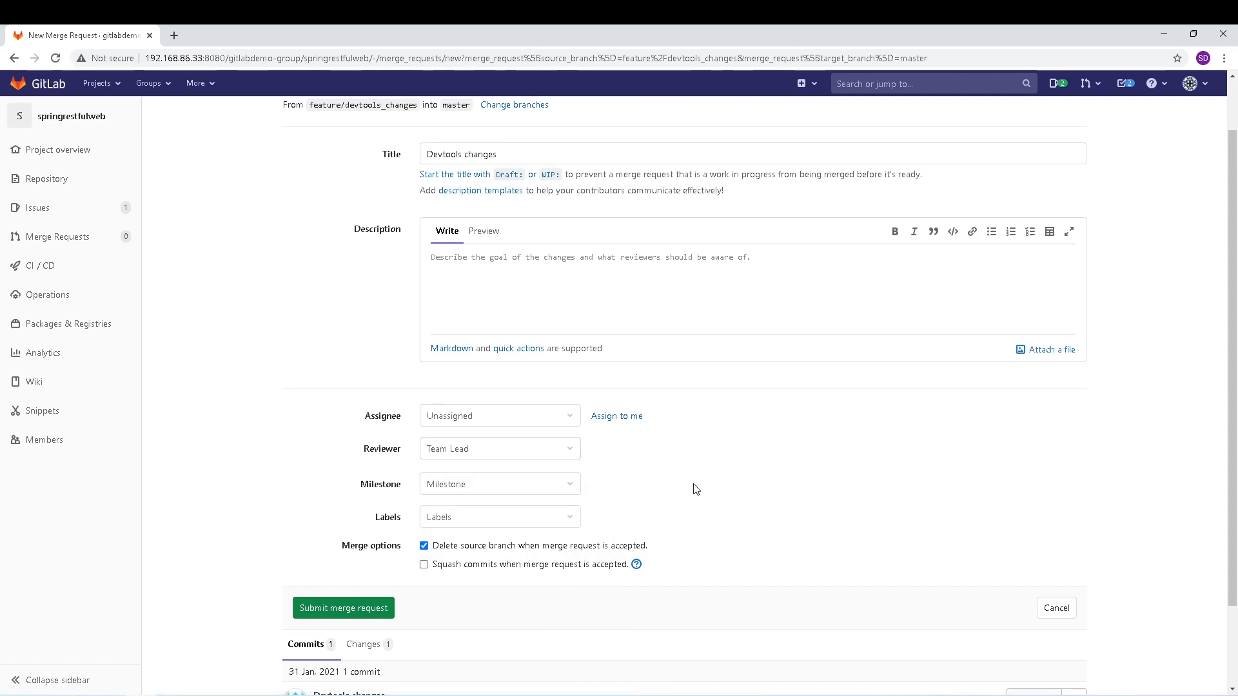
scroll(694, 490, "down", 1)
left_click(566, 424)
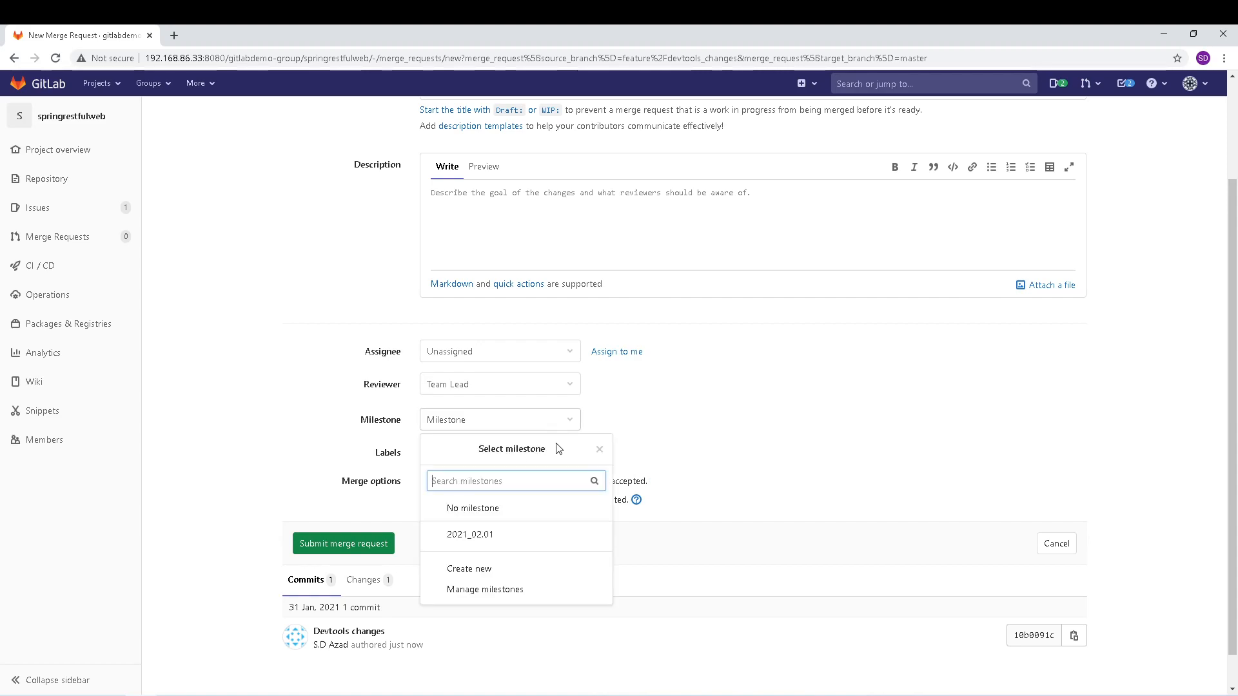
left_click(484, 540)
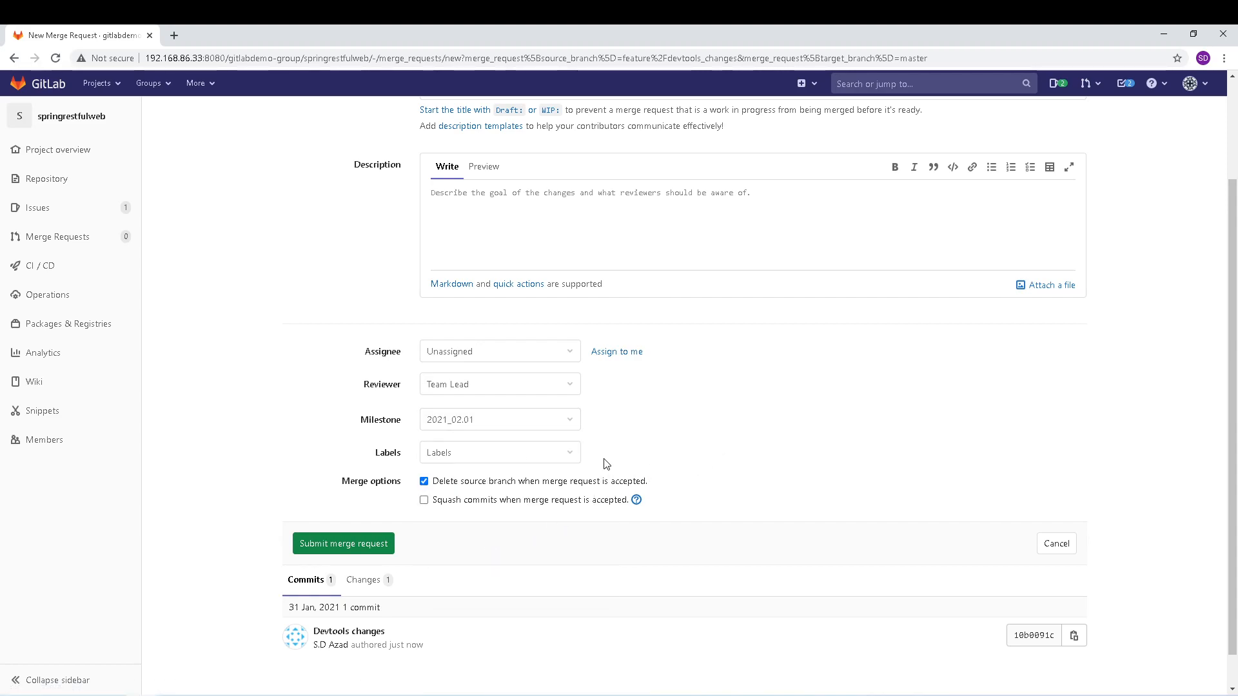
Look through the available labels without assigning one and submit the merge request "Devtools changes".
left_click(570, 458)
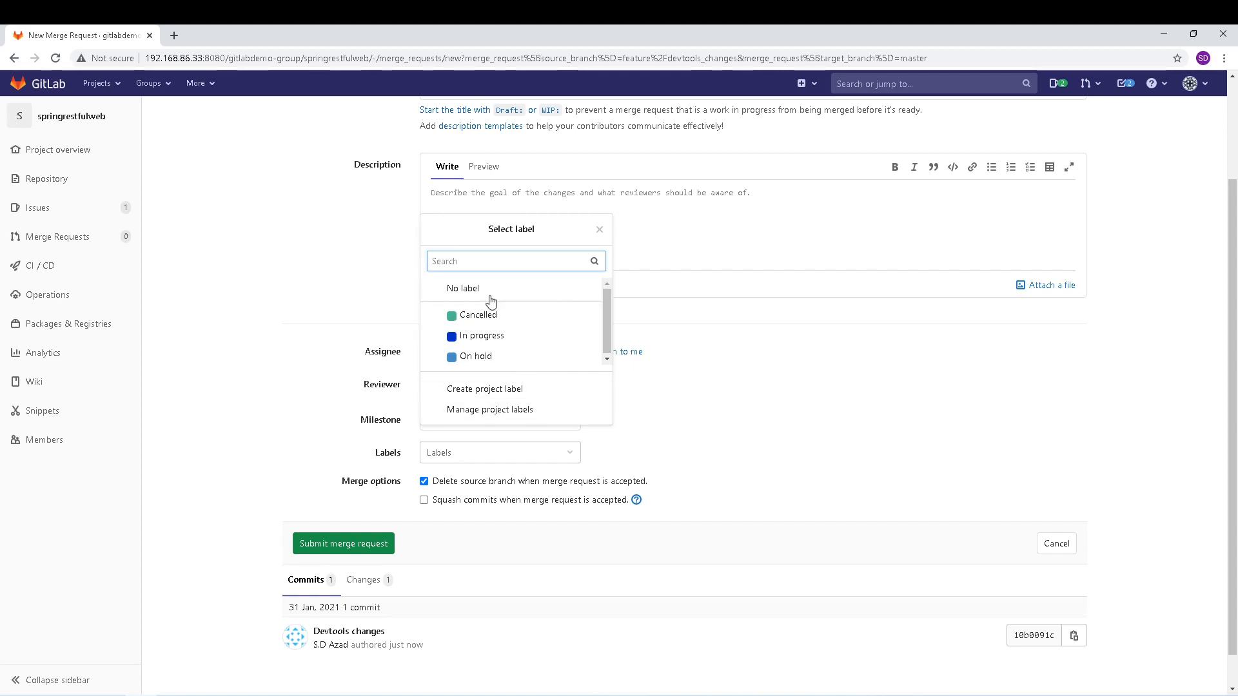
left_click(746, 414)
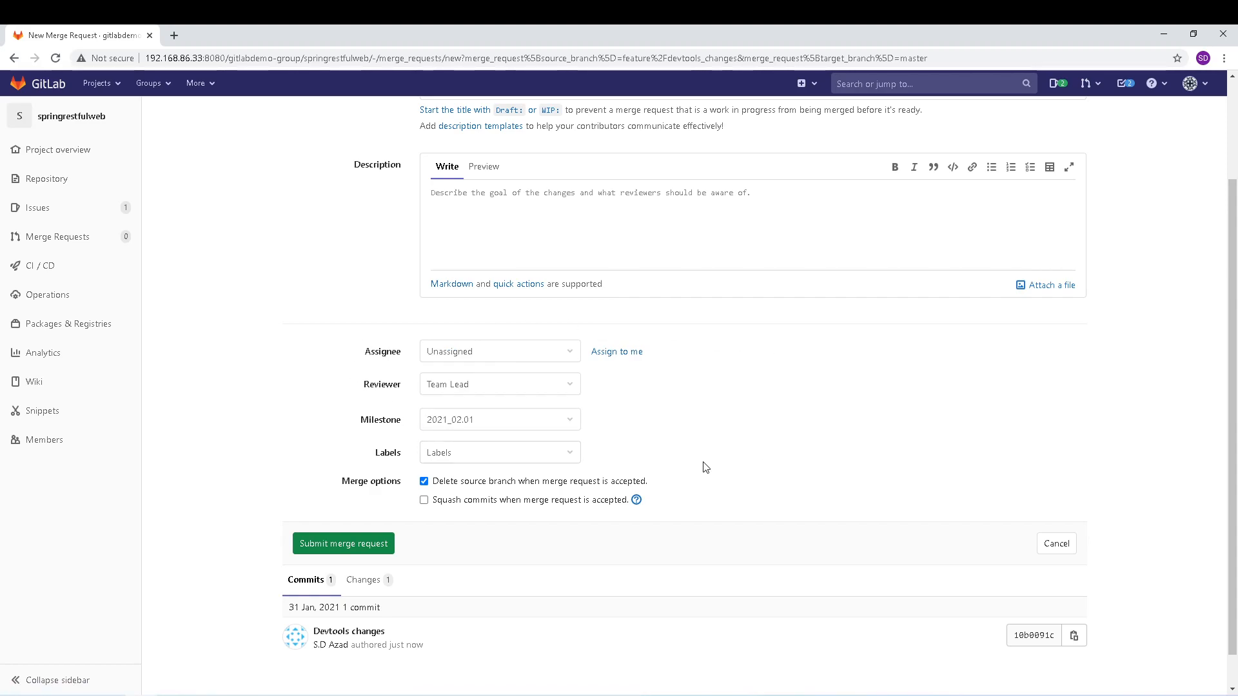
scroll(786, 459, "down", 1)
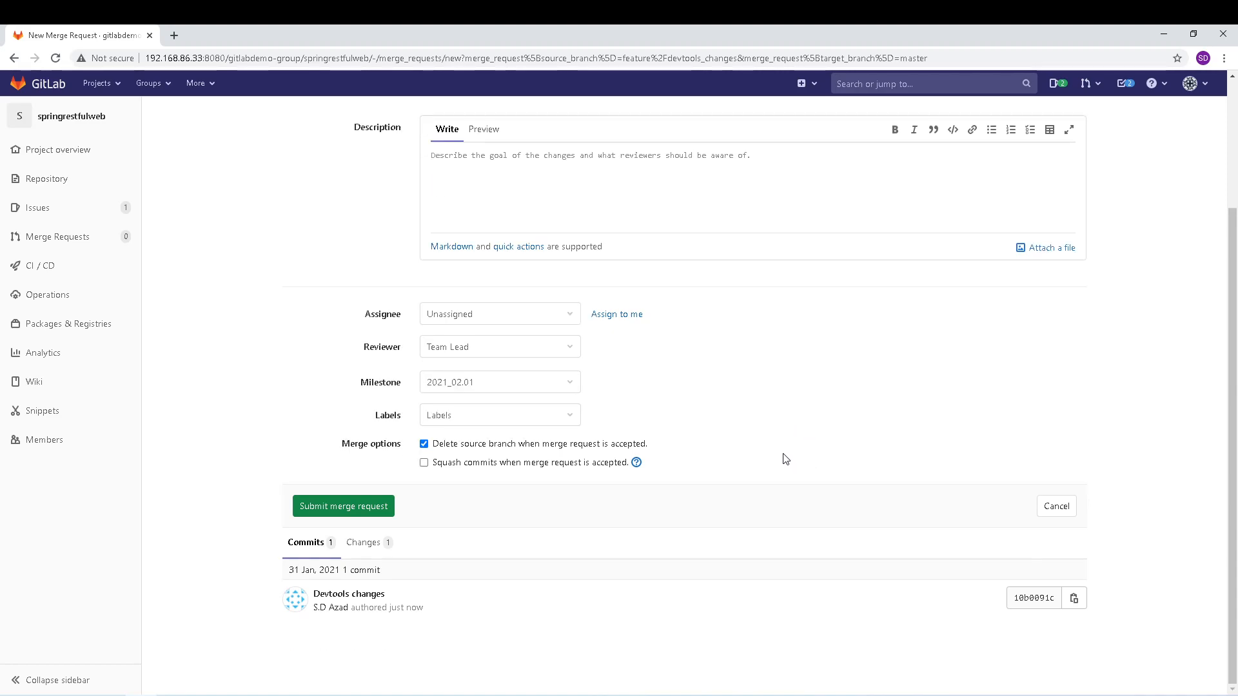
left_click(344, 509)
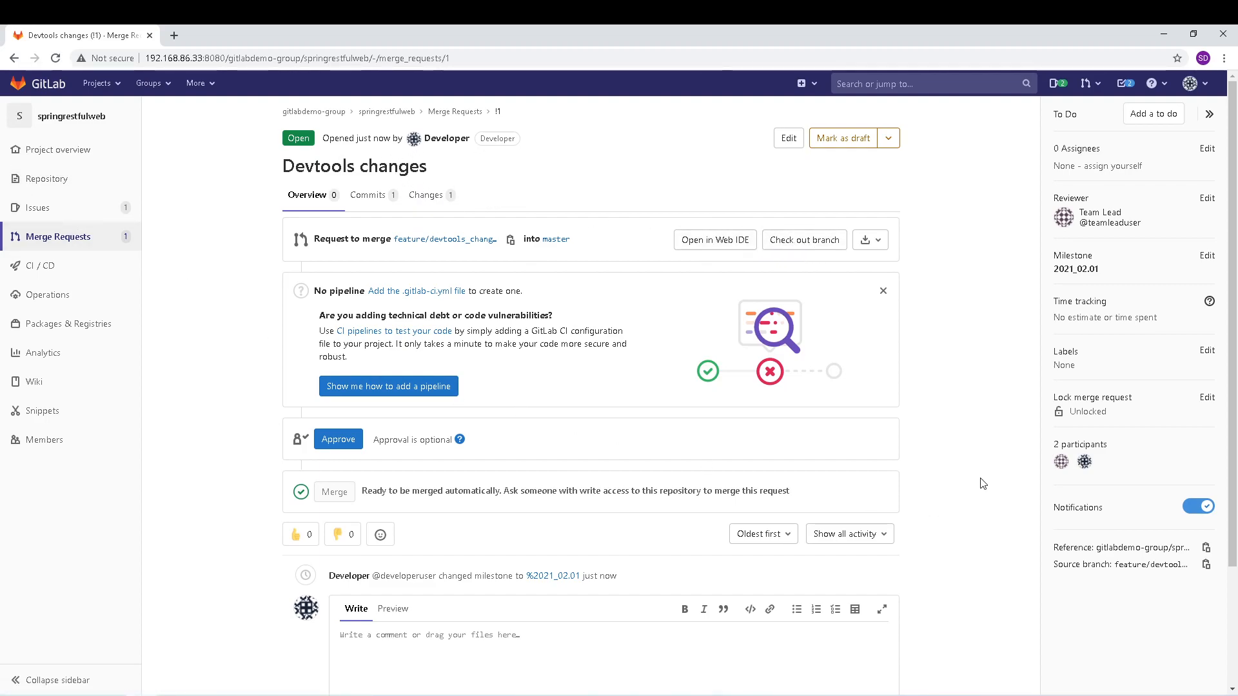
Review the submitted merge request's overview, then examine its pom.xml changes.
scroll(985, 484, "down", 1)
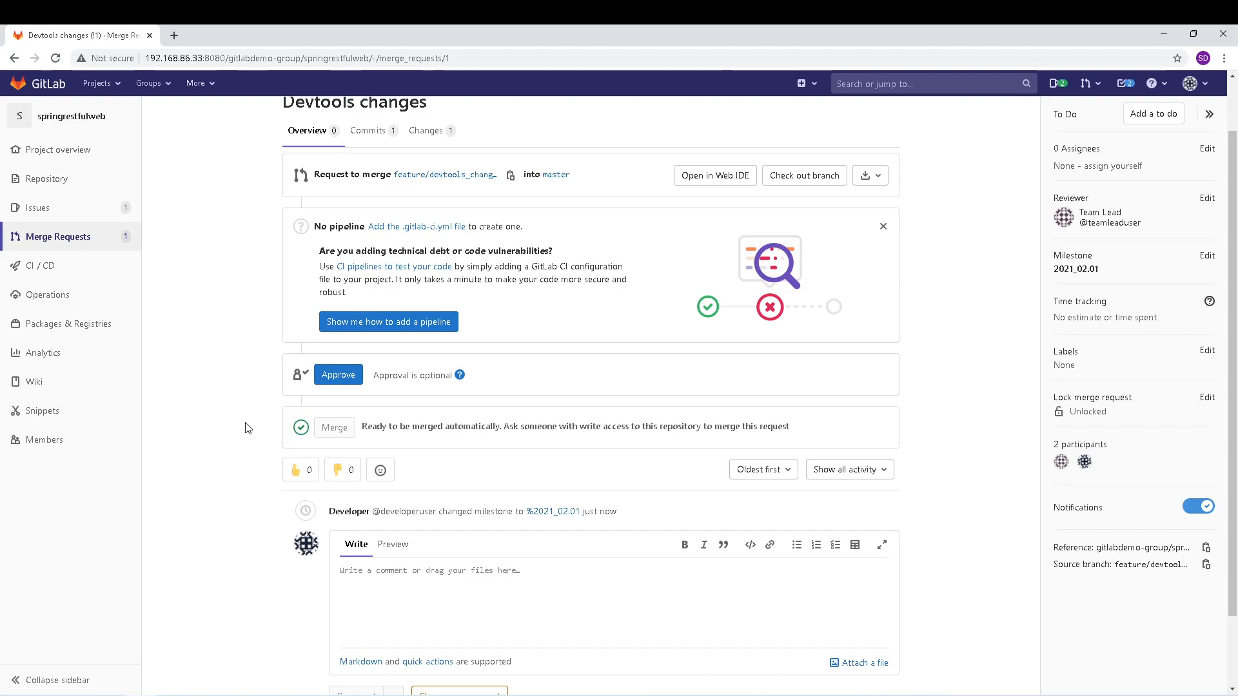
scroll(242, 381, "down", 2)
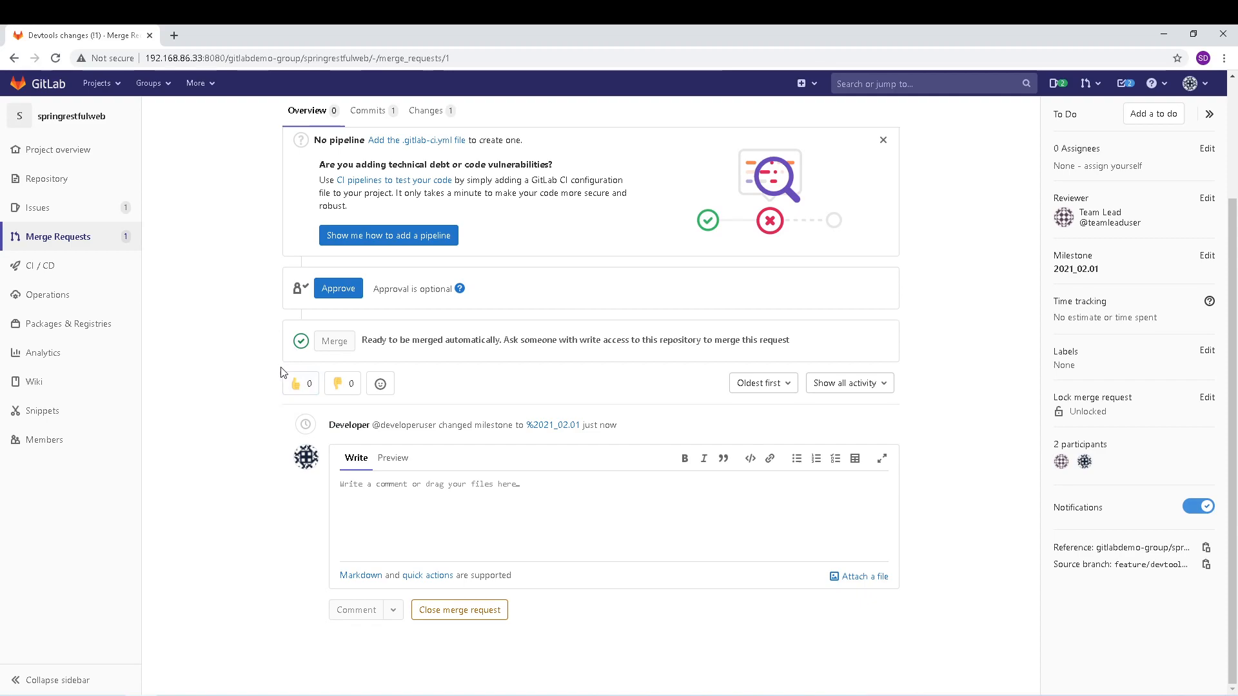
scroll(271, 356, "up", 1)
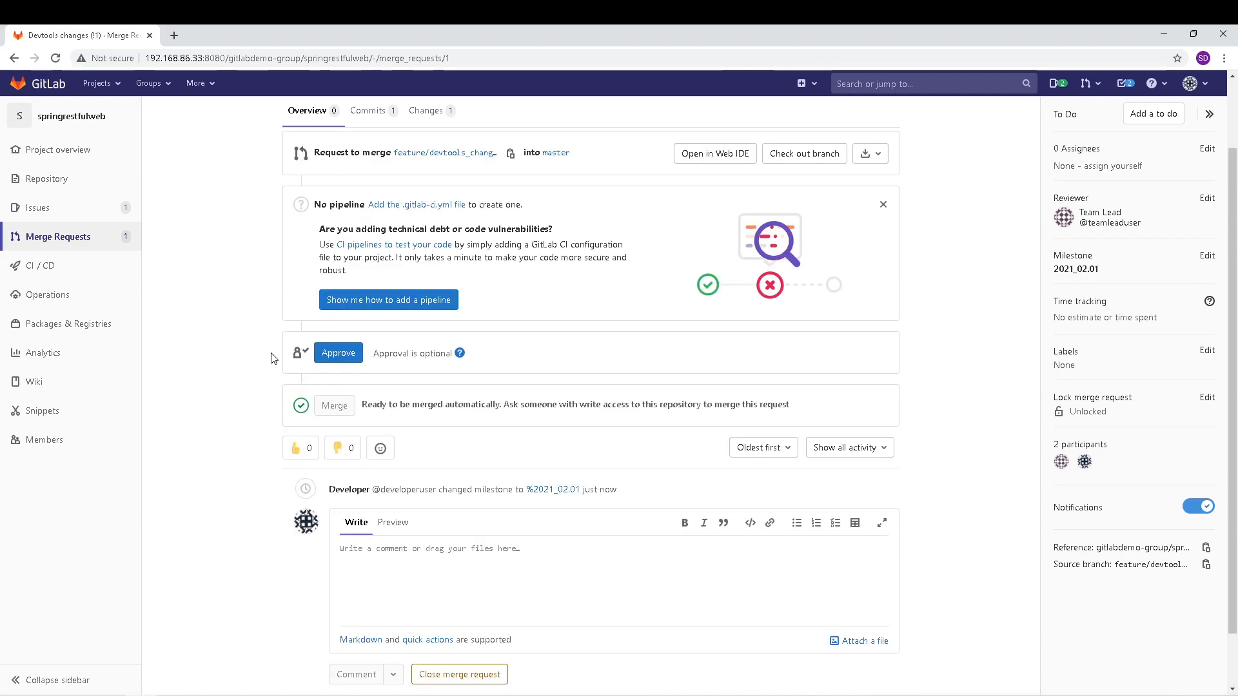
scroll(265, 381, "up", 1)
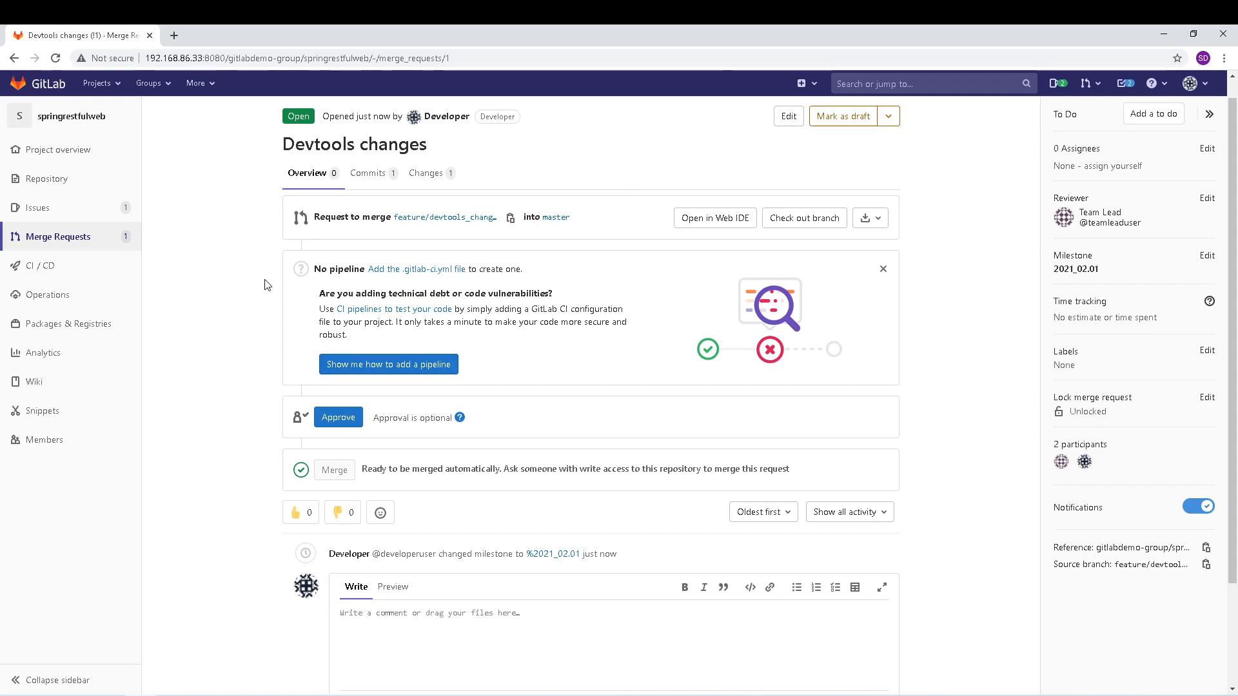
left_click(428, 174)
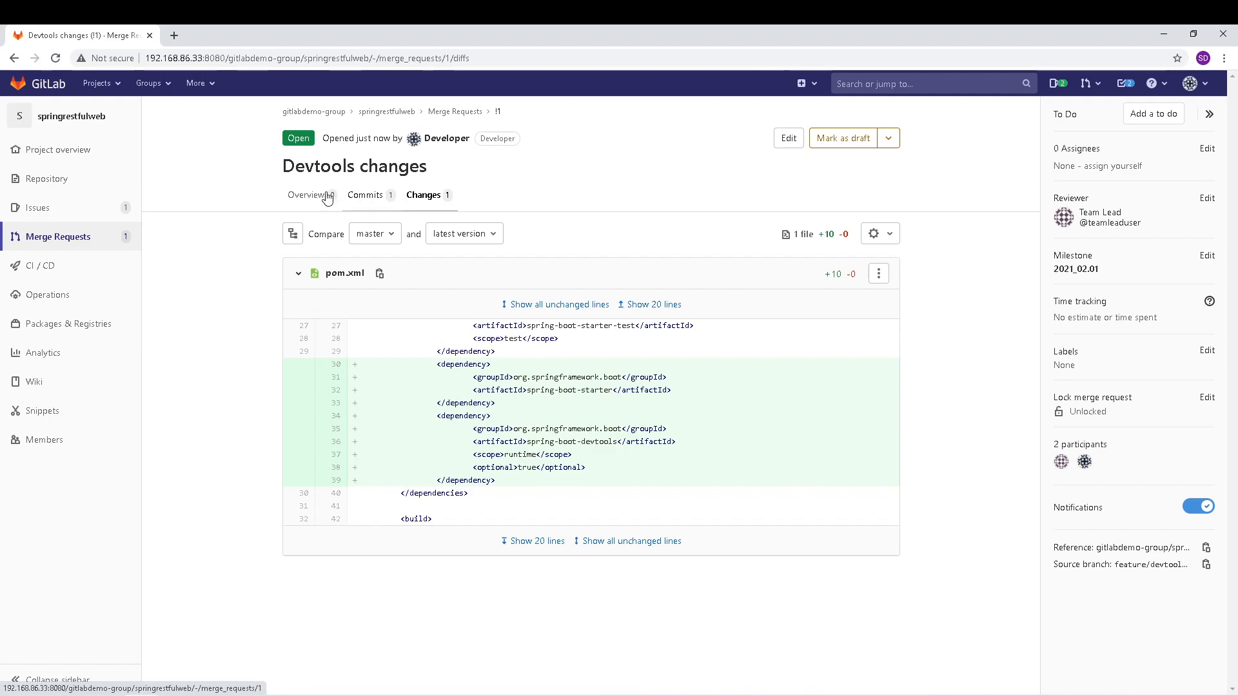
left_click(387, 199)
left_click(423, 200)
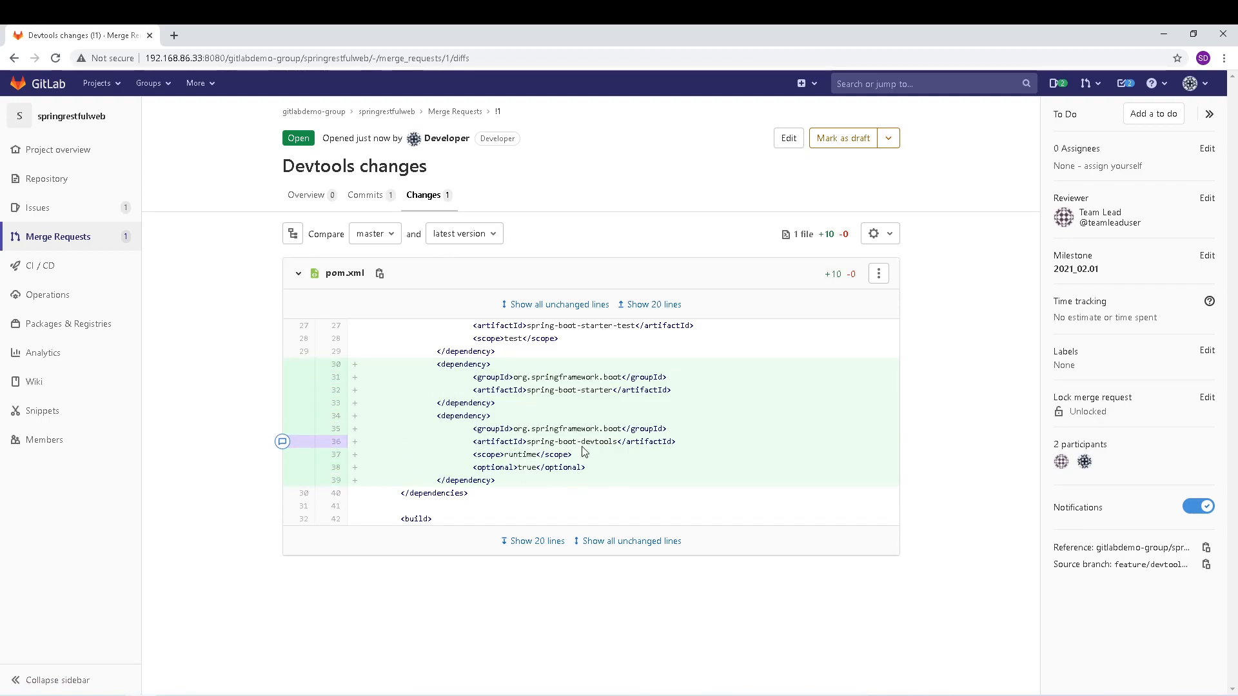
Check the pom.xml file options without choosing one and switch the merge request's diff to side-by-side comparison.
left_click(880, 274)
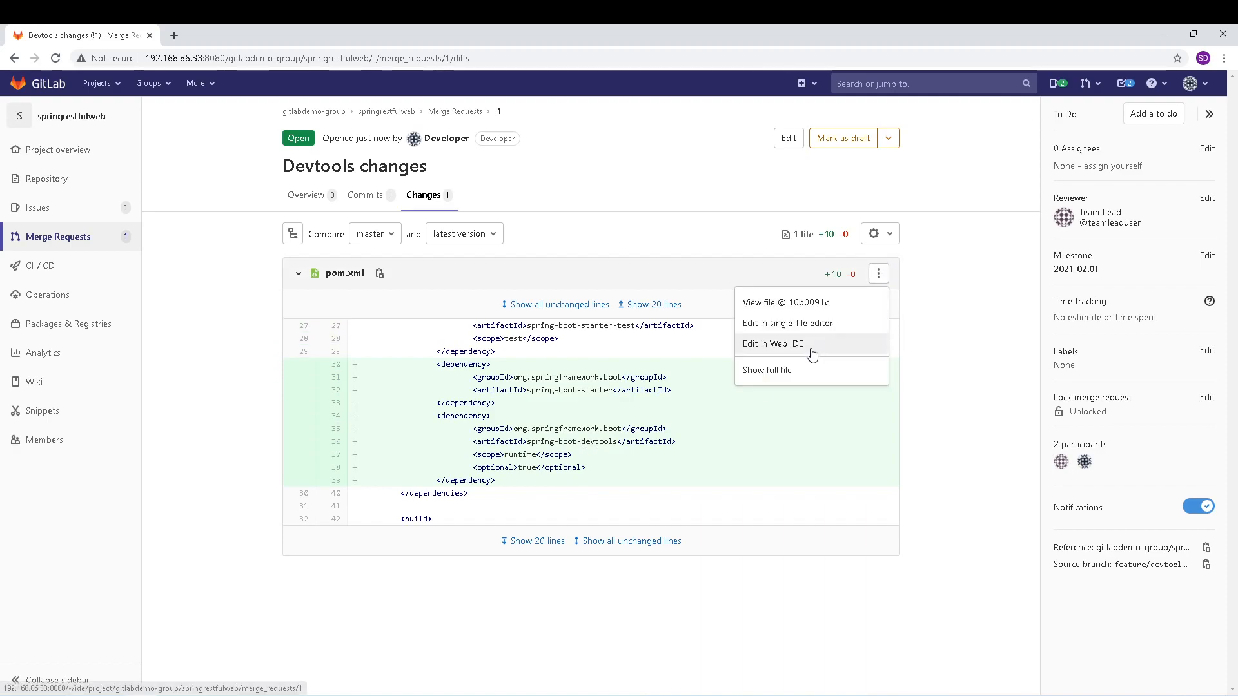
left_click(942, 324)
left_click(892, 235)
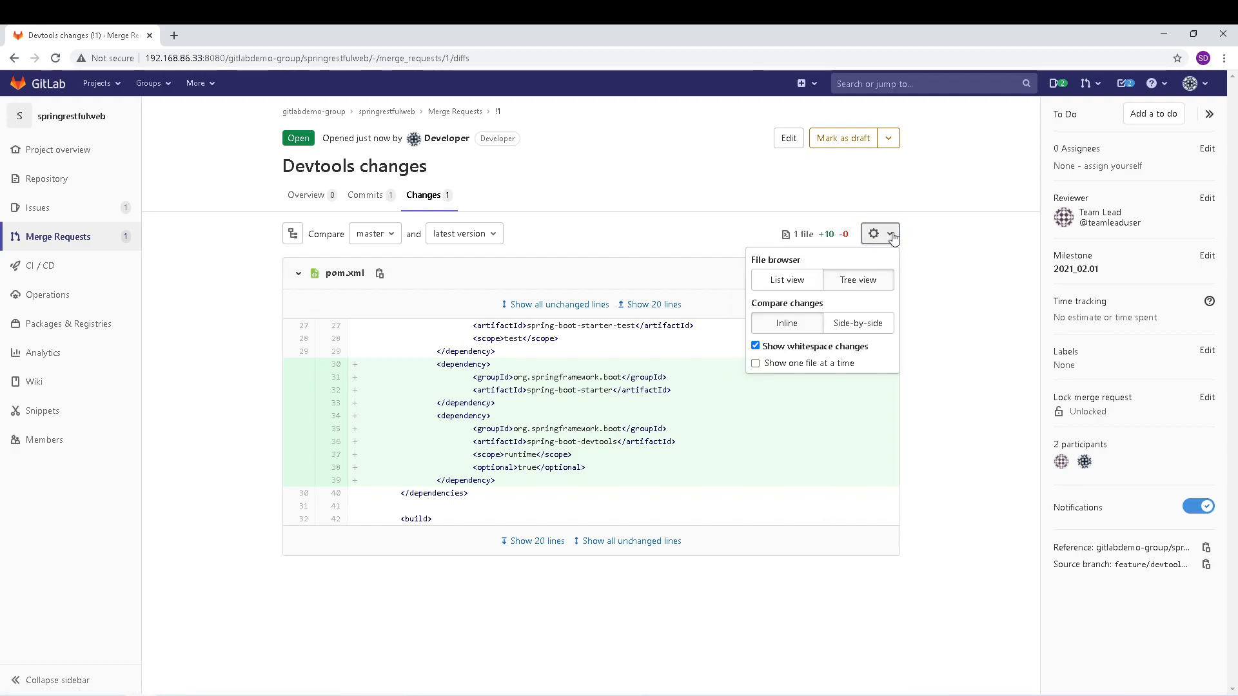
left_click(859, 325)
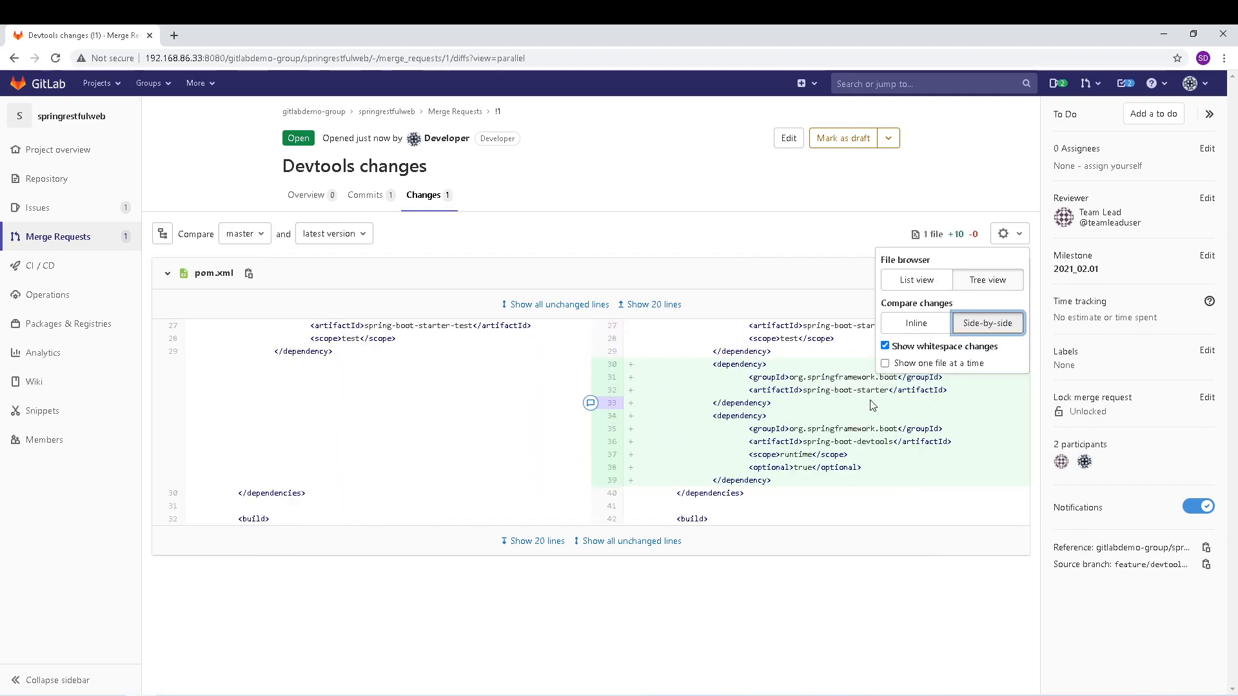
Examine the added pom.xml dependencies, reopen the Devtools changes merge request from the project's list and review its approval and merge sections.
left_click_drag(707, 365, 779, 487)
left_click(811, 509)
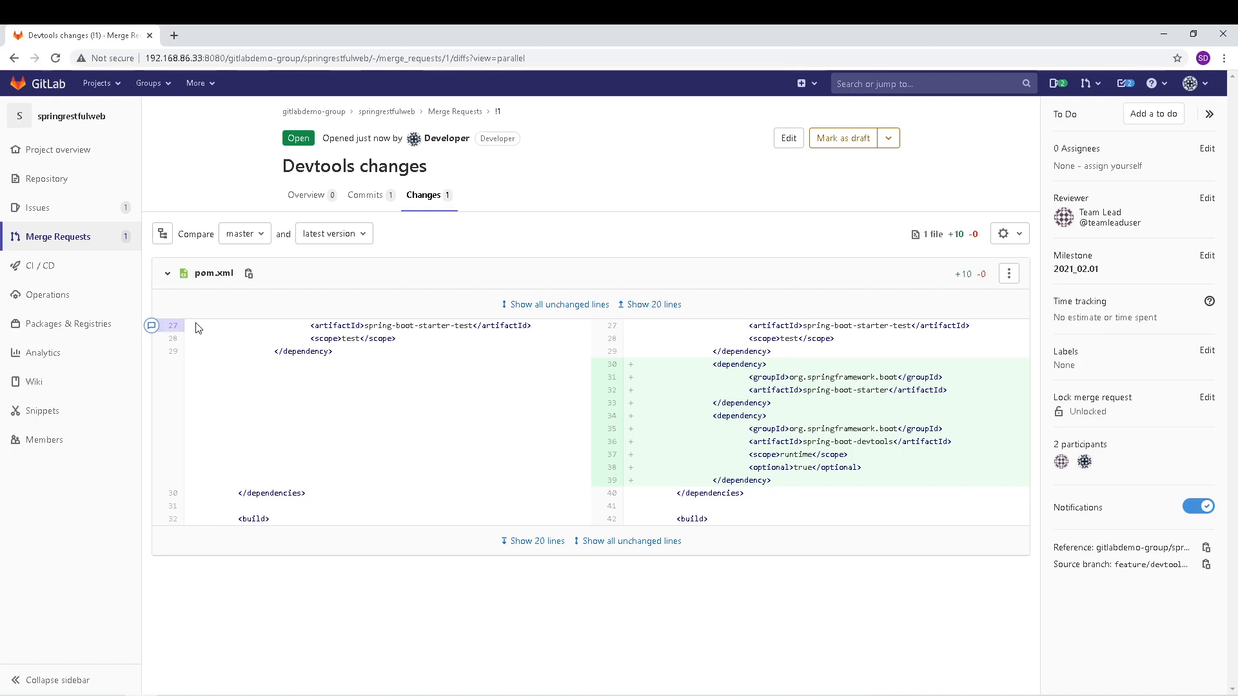
left_click(61, 239)
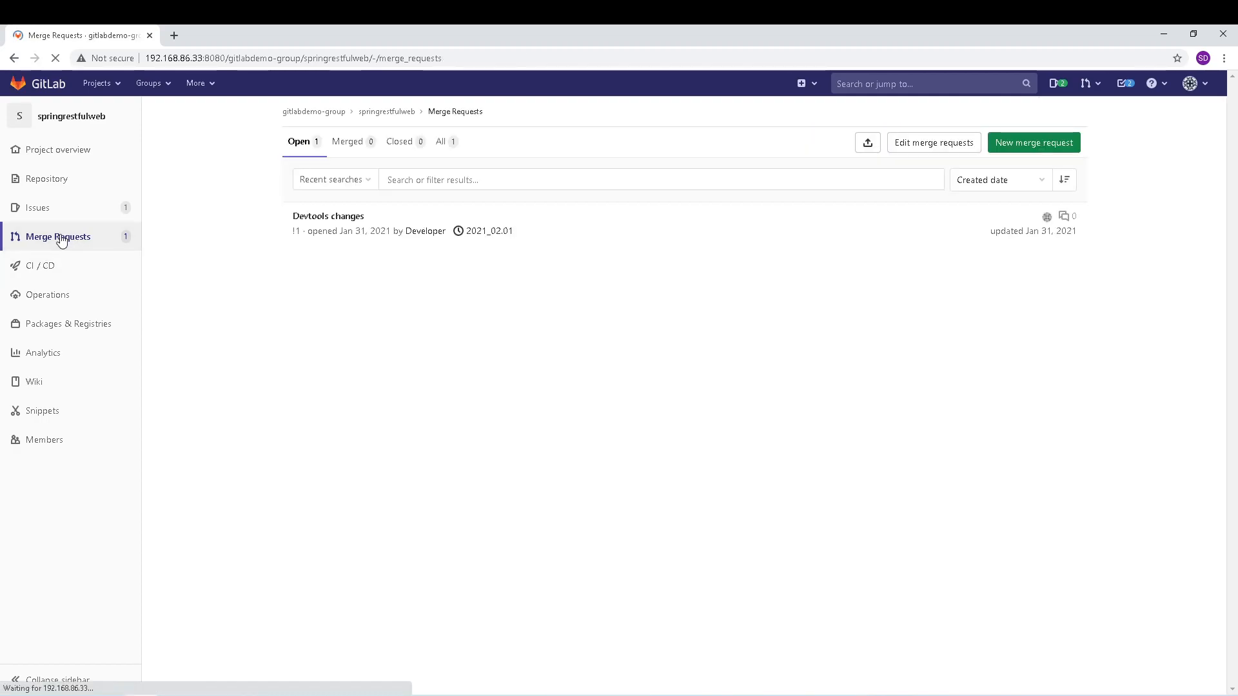
mouse_move(69, 302)
left_click(331, 221)
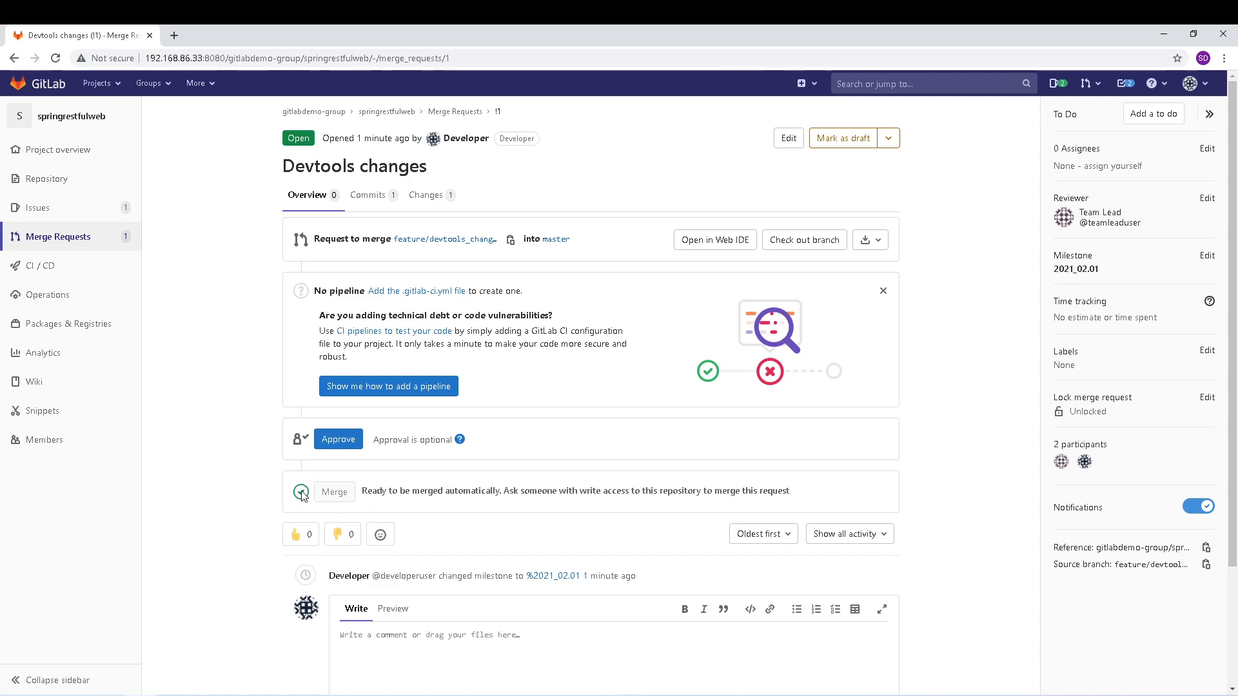
scroll(304, 497, "down", 1)
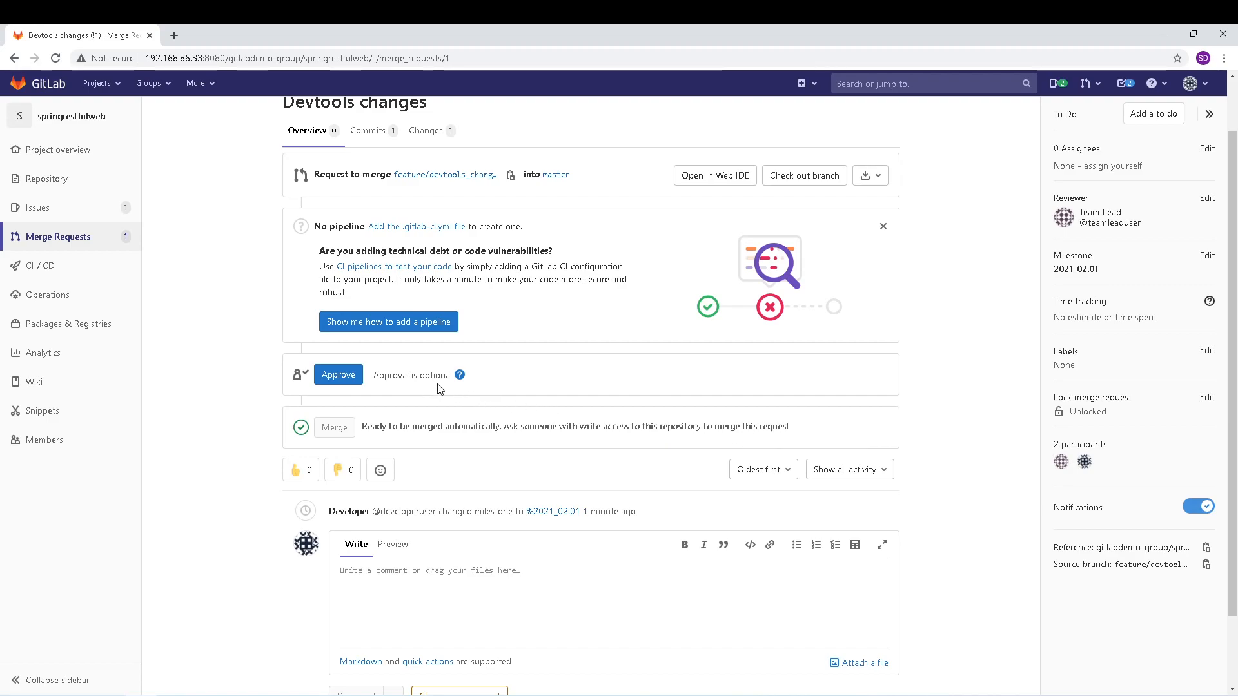
scroll(443, 404, "down", 1)
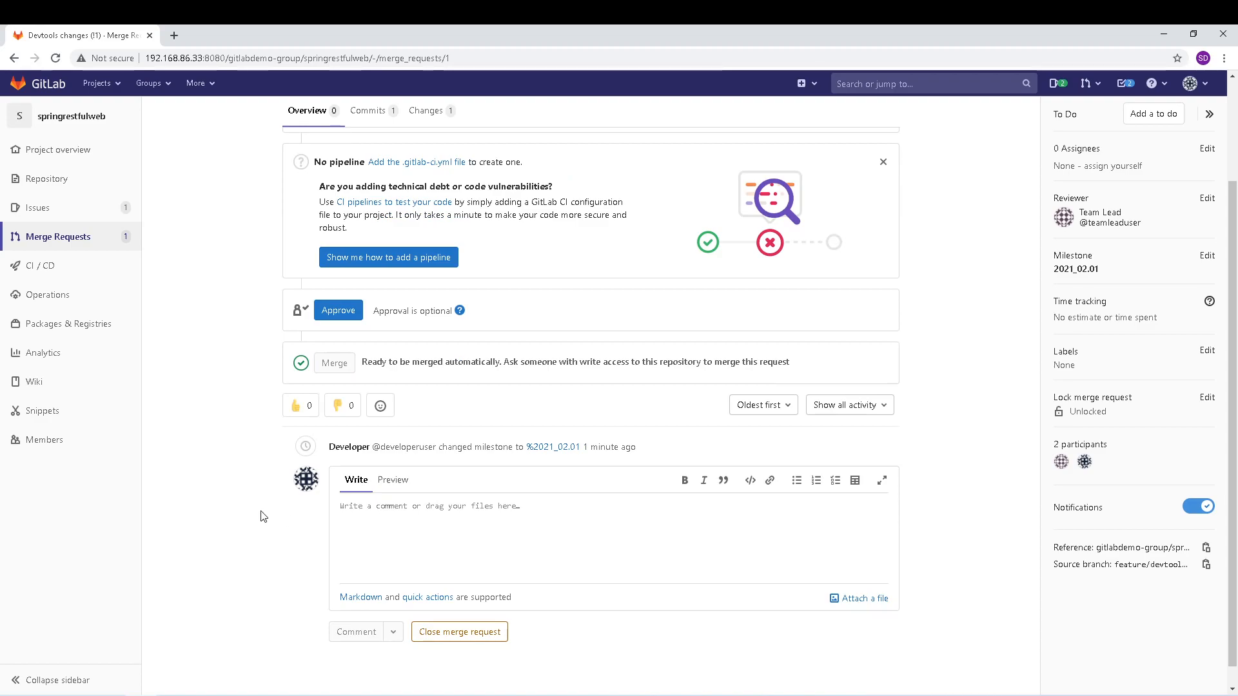
scroll(452, 464, "up", 2)
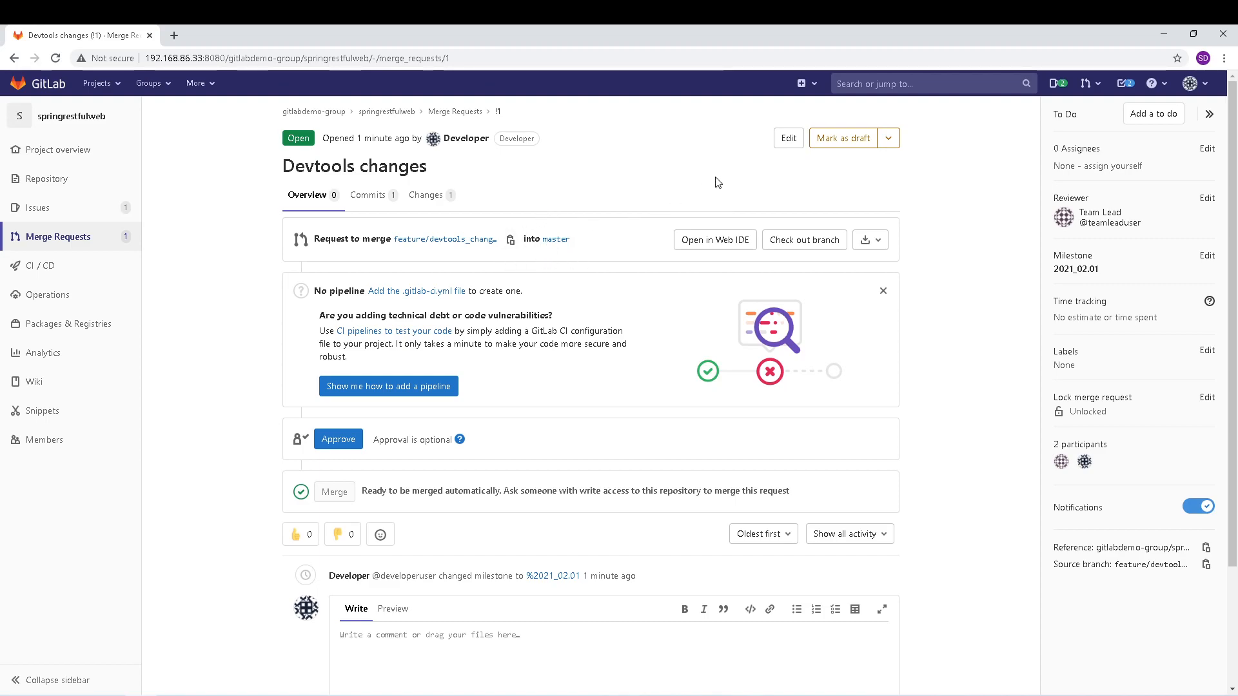
Change the merge request's target branch to develop, save it, and review the updated overview.
left_click(788, 138)
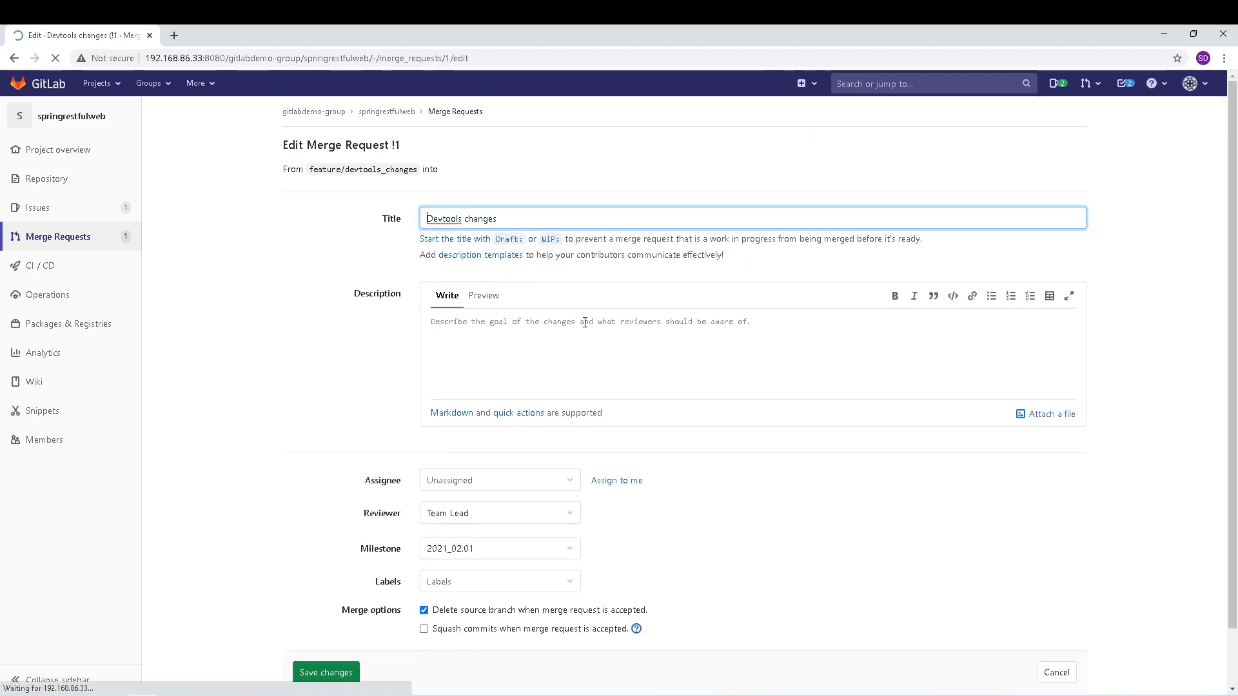
left_click(488, 175)
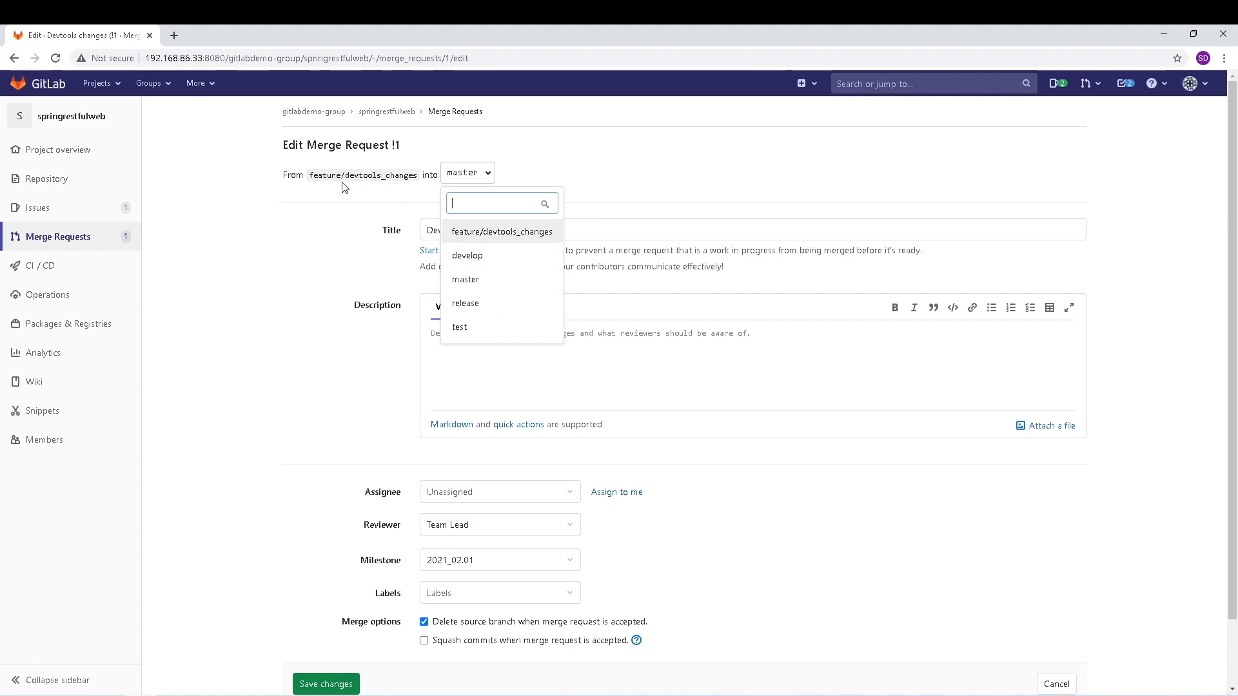
left_click(489, 258)
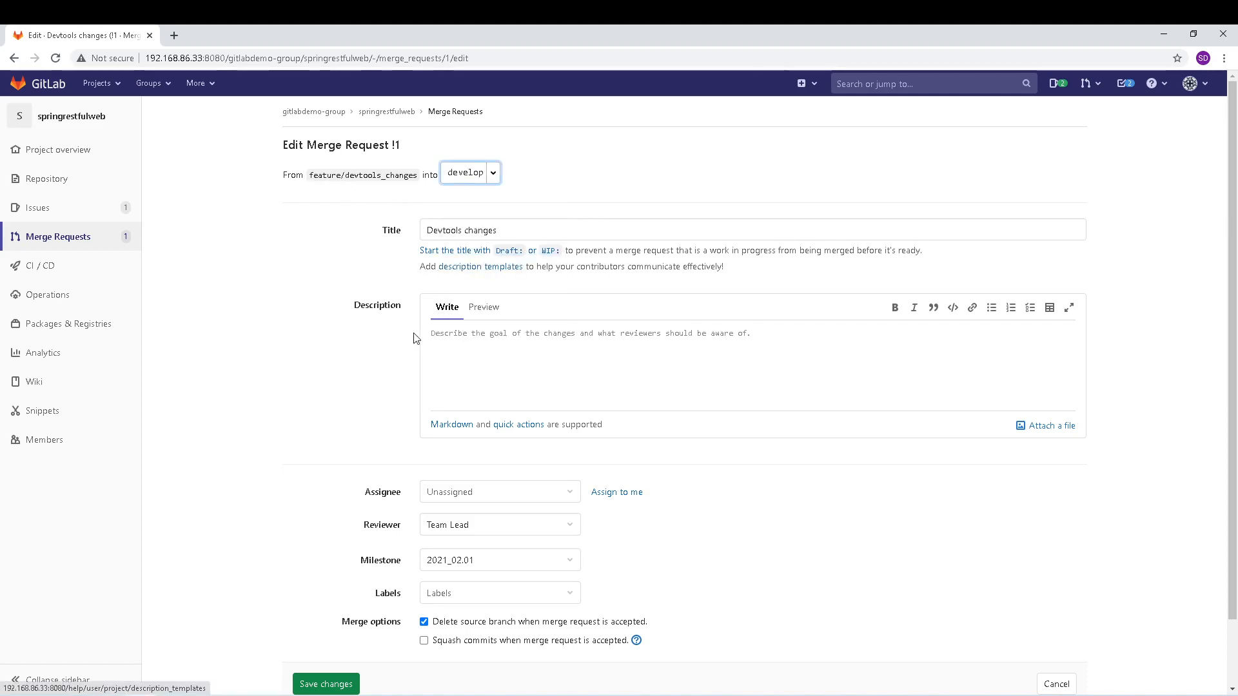
scroll(303, 365, "down", 2)
left_click(327, 606)
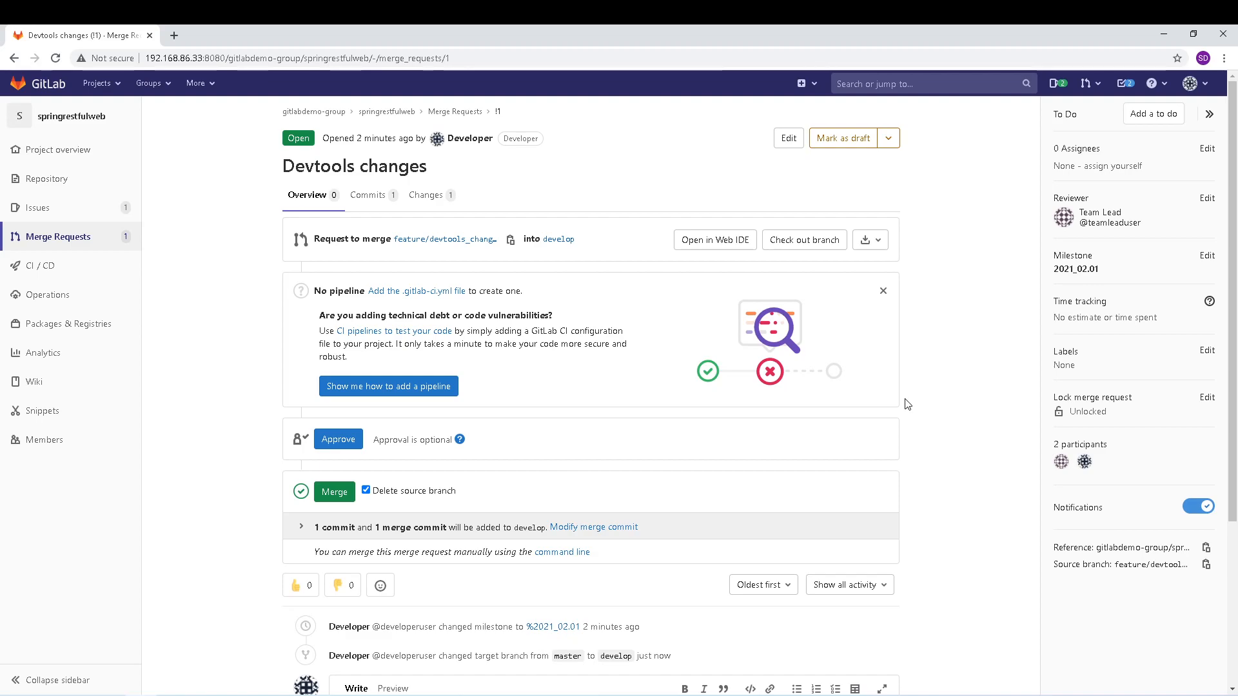
scroll(906, 405, "down", 1)
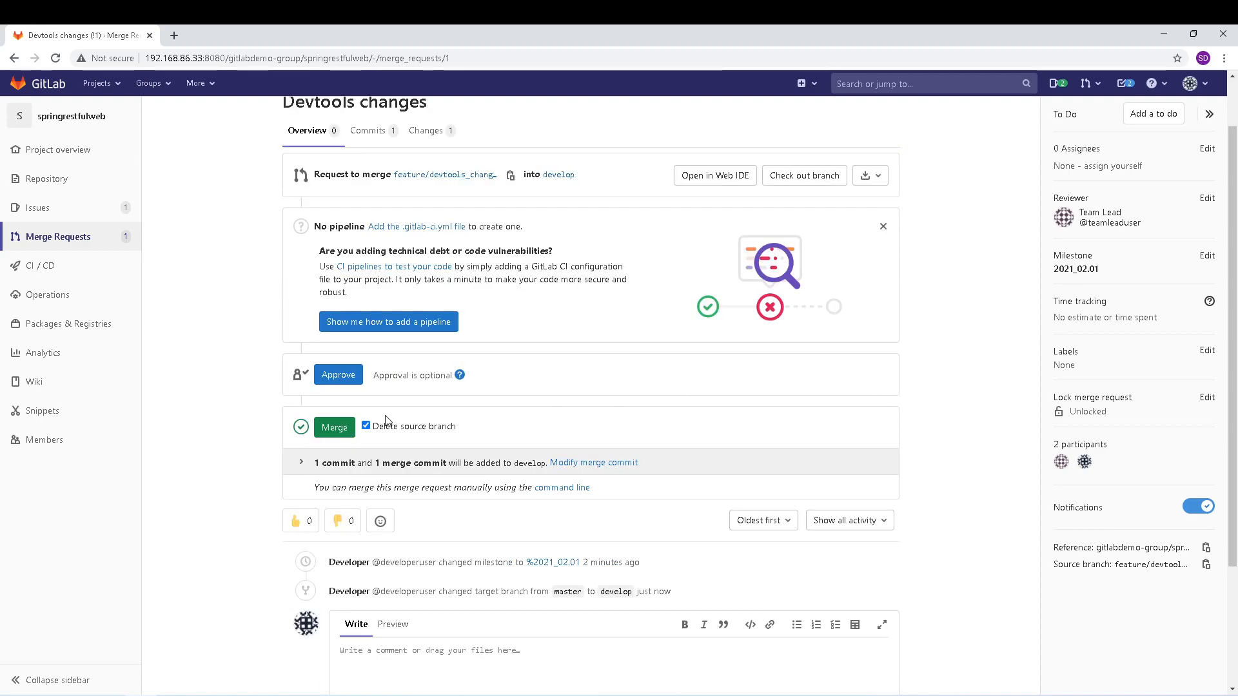
scroll(258, 456, "up", 1)
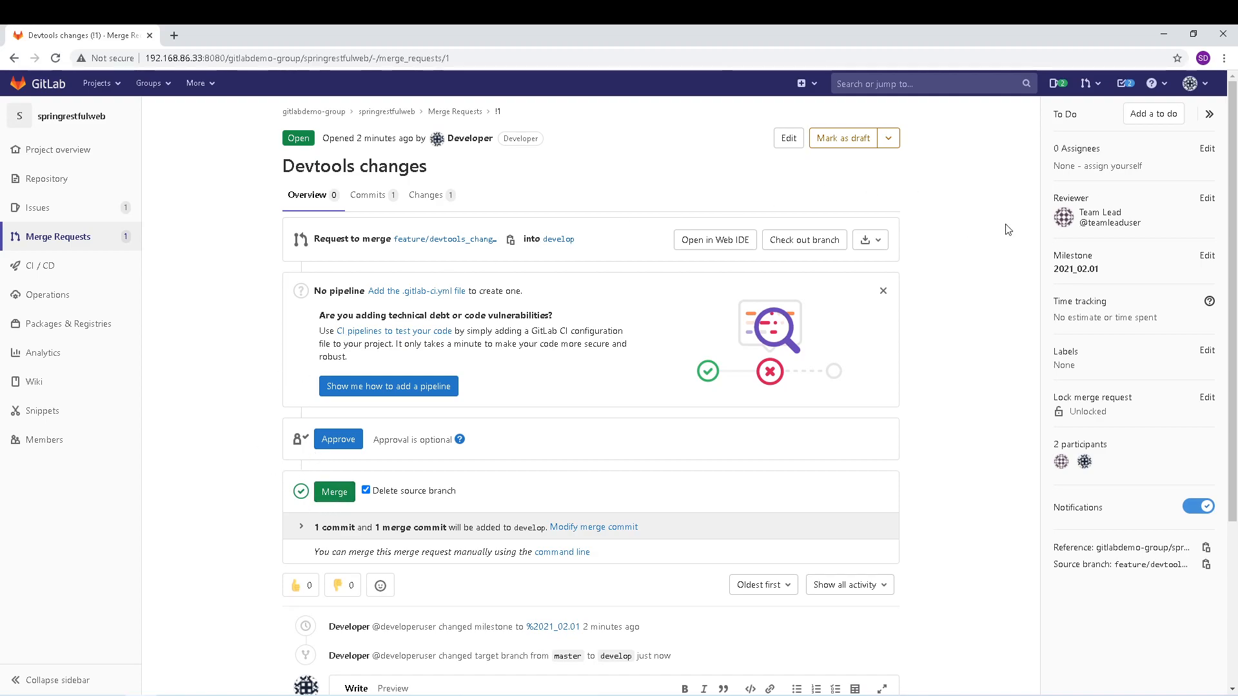
Sign out of the developer account and sign in as the team lead with the username and account password.
left_click(1200, 91)
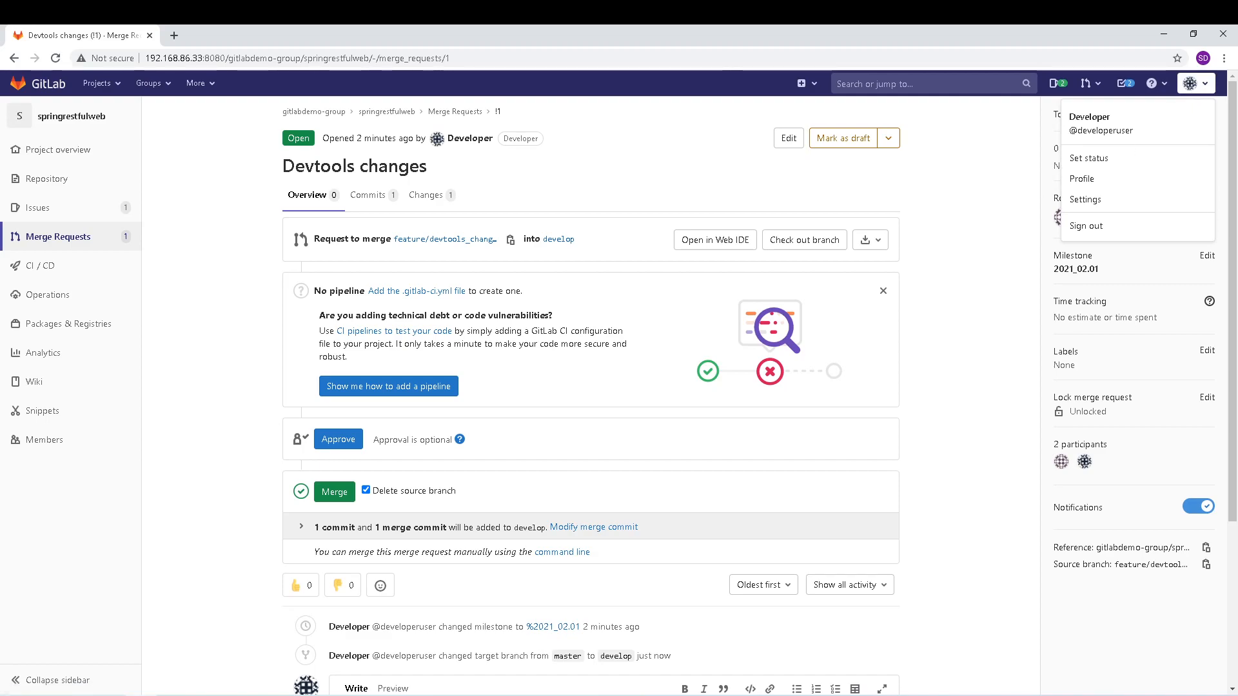
left_click(1082, 239)
left_click(754, 239)
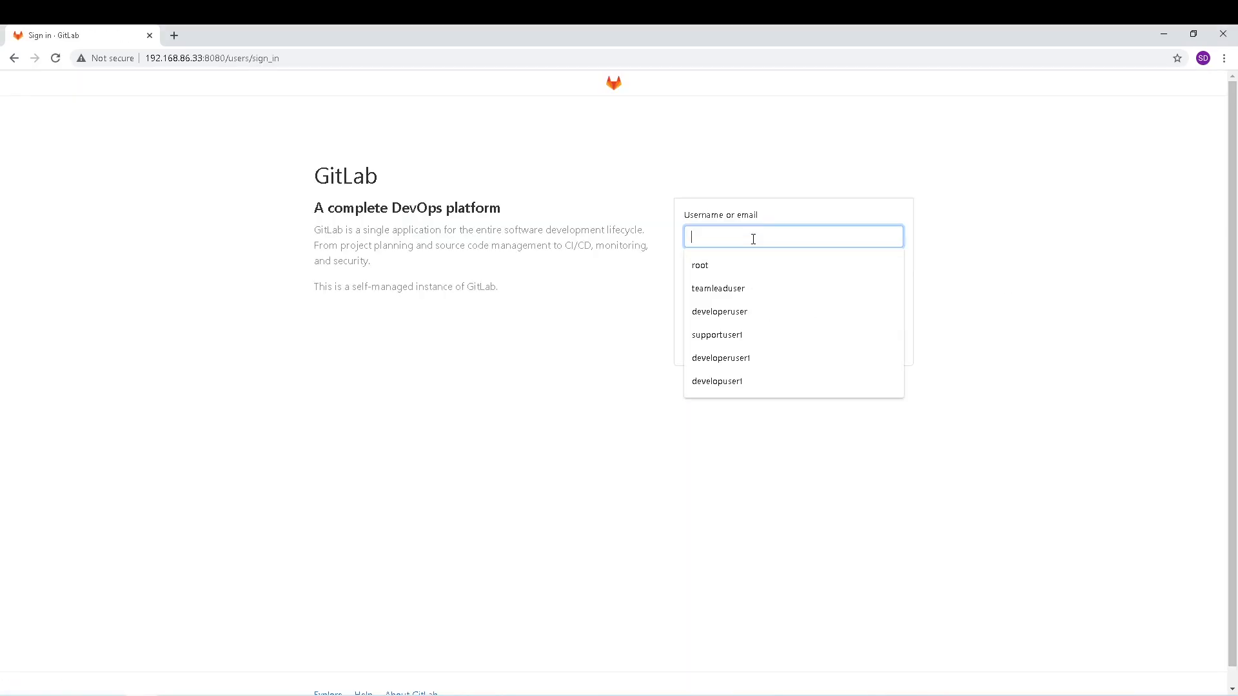
left_click(725, 290)
left_click(733, 288)
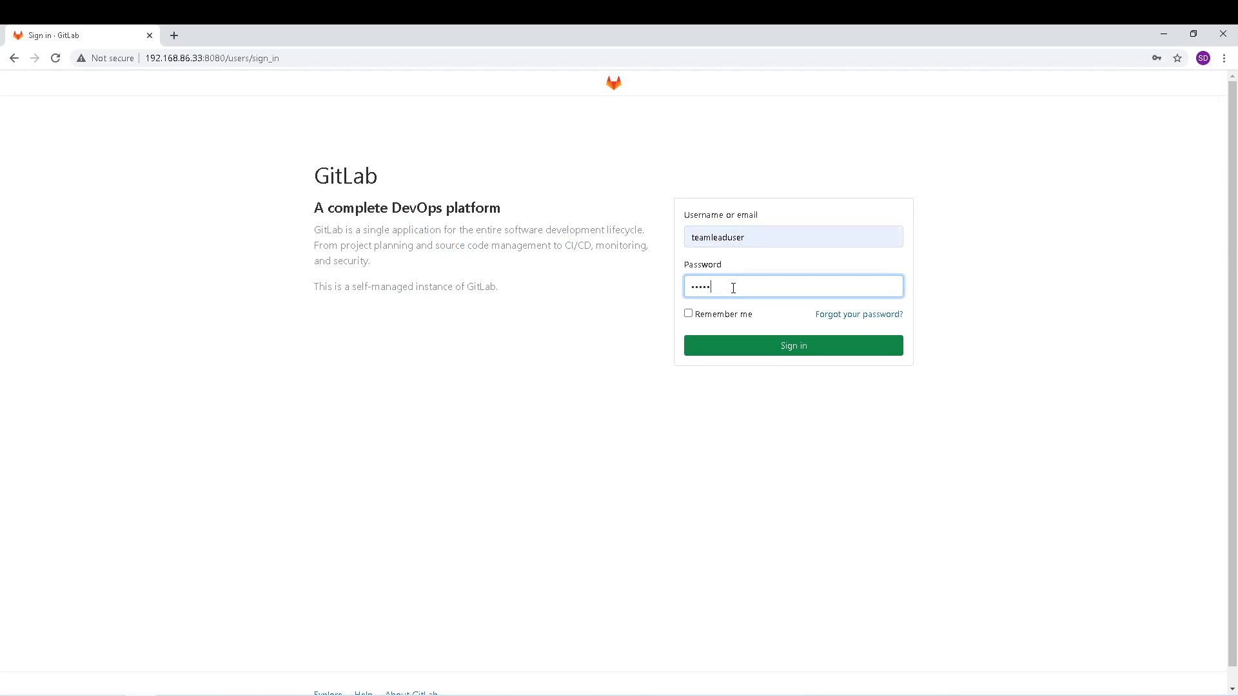
left_click(762, 353)
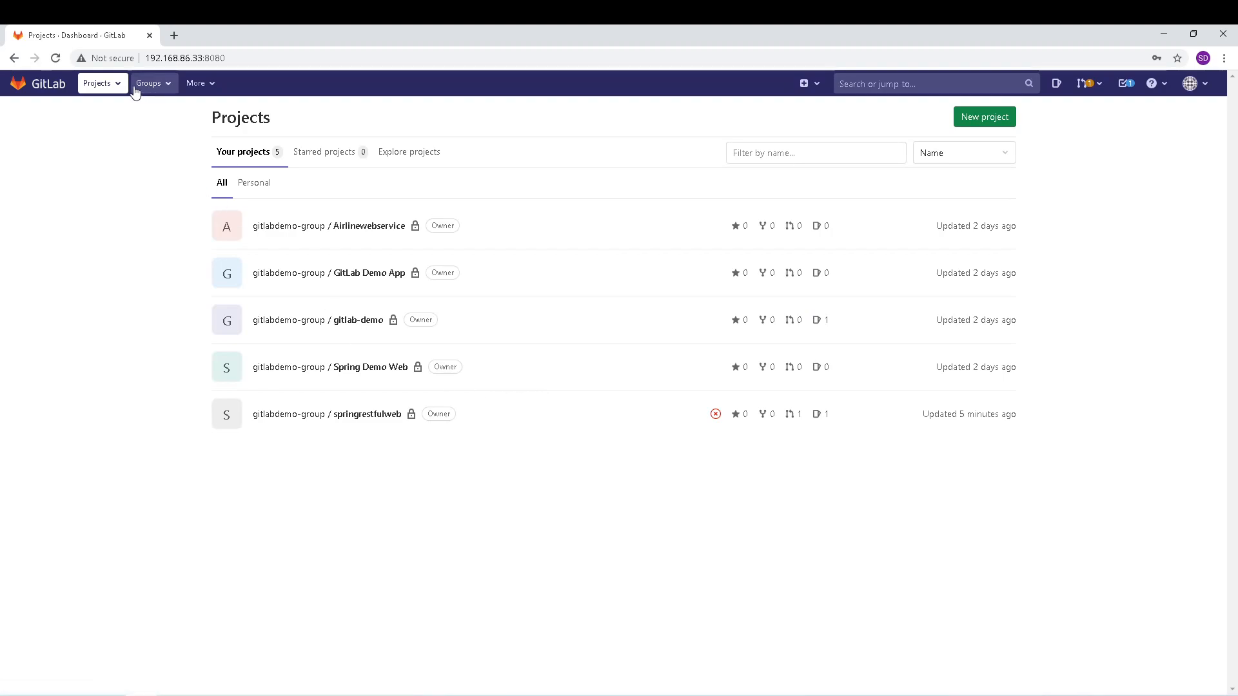
Open the springrestfulweb project and check the team lead's review requests and to-do list.
left_click(334, 416)
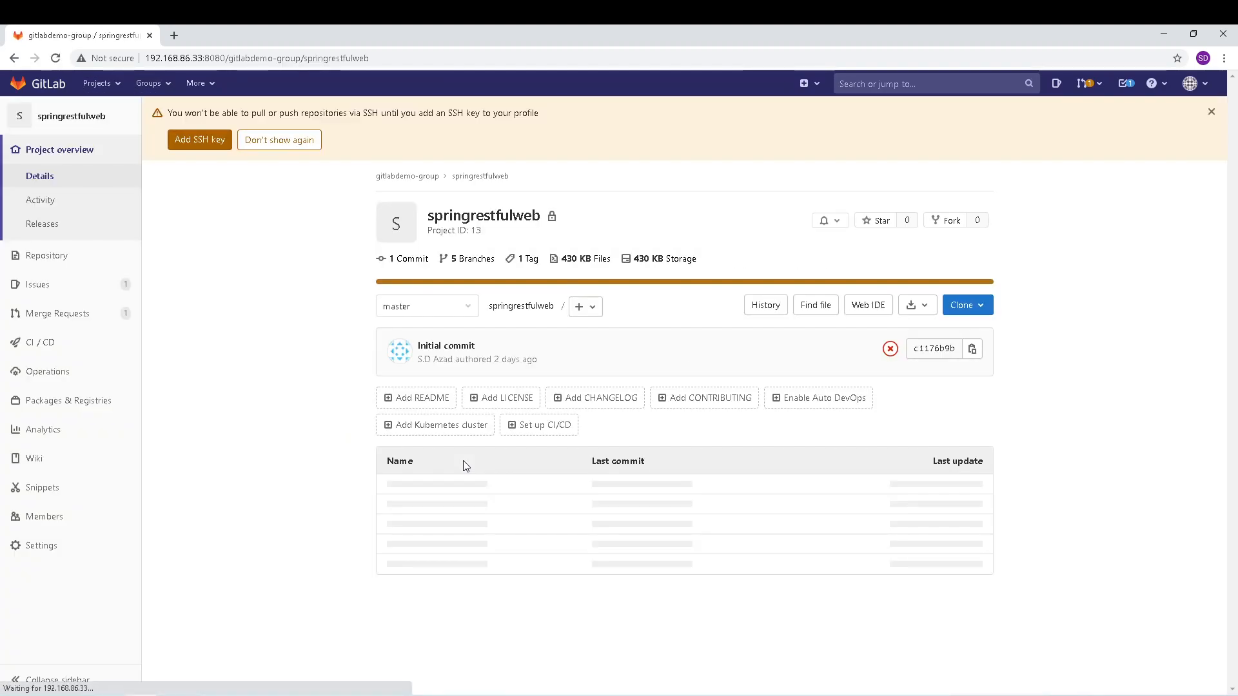
left_click(1093, 88)
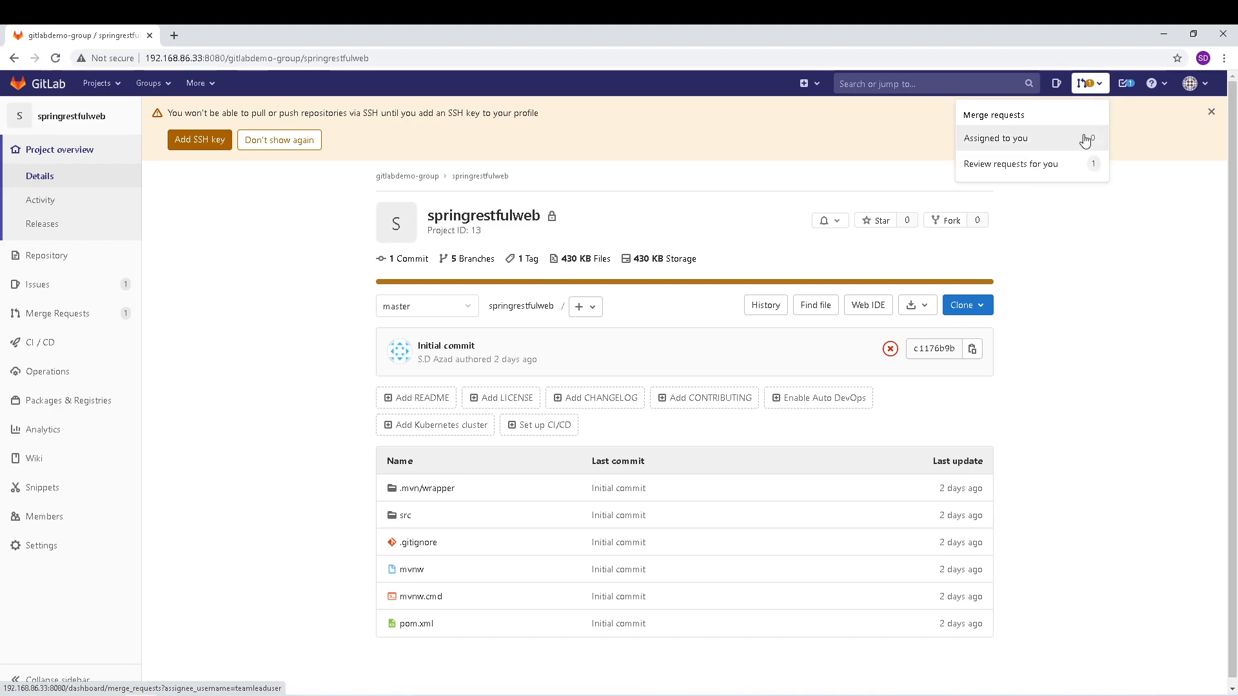
left_click(1058, 166)
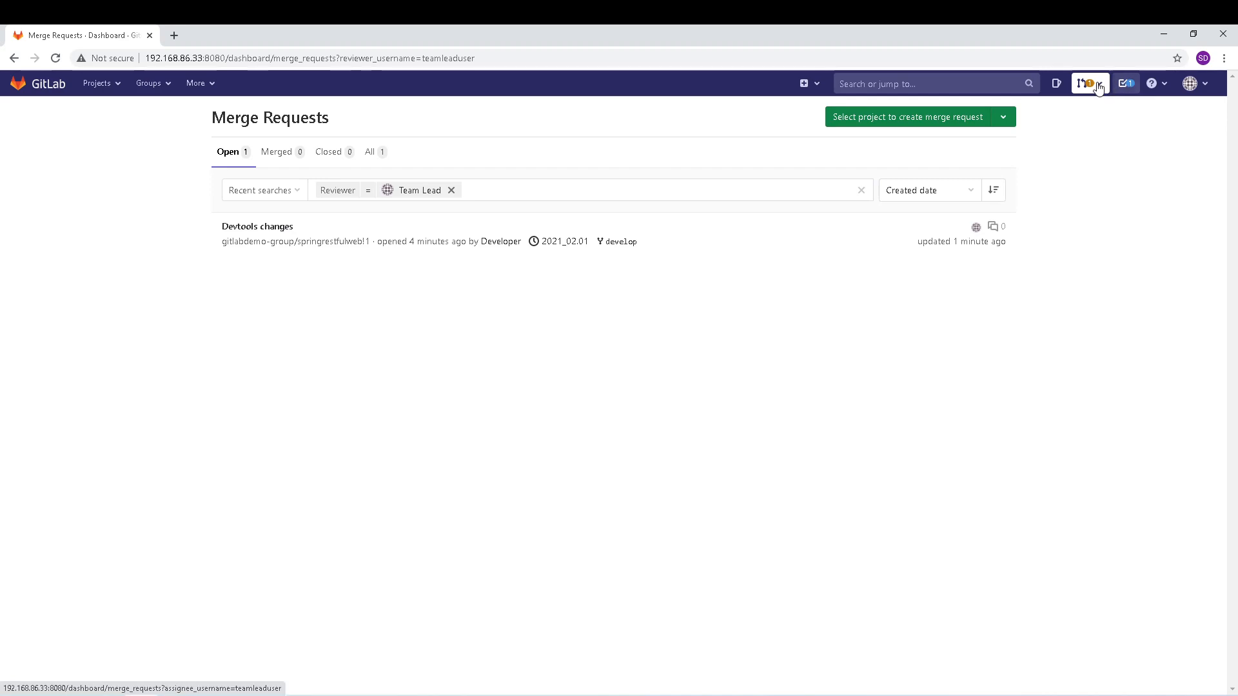
left_click(1128, 85)
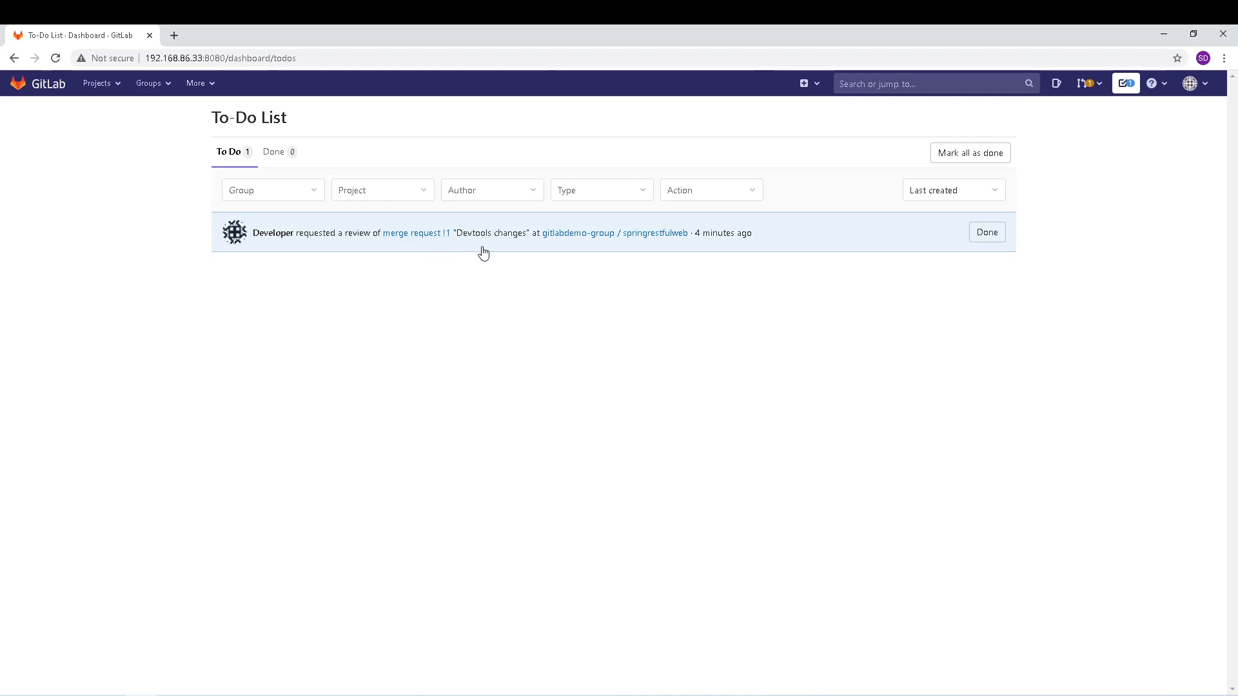
Open the Devtools changes merge request from the team lead's review requests.
left_click(1083, 90)
left_click(1058, 164)
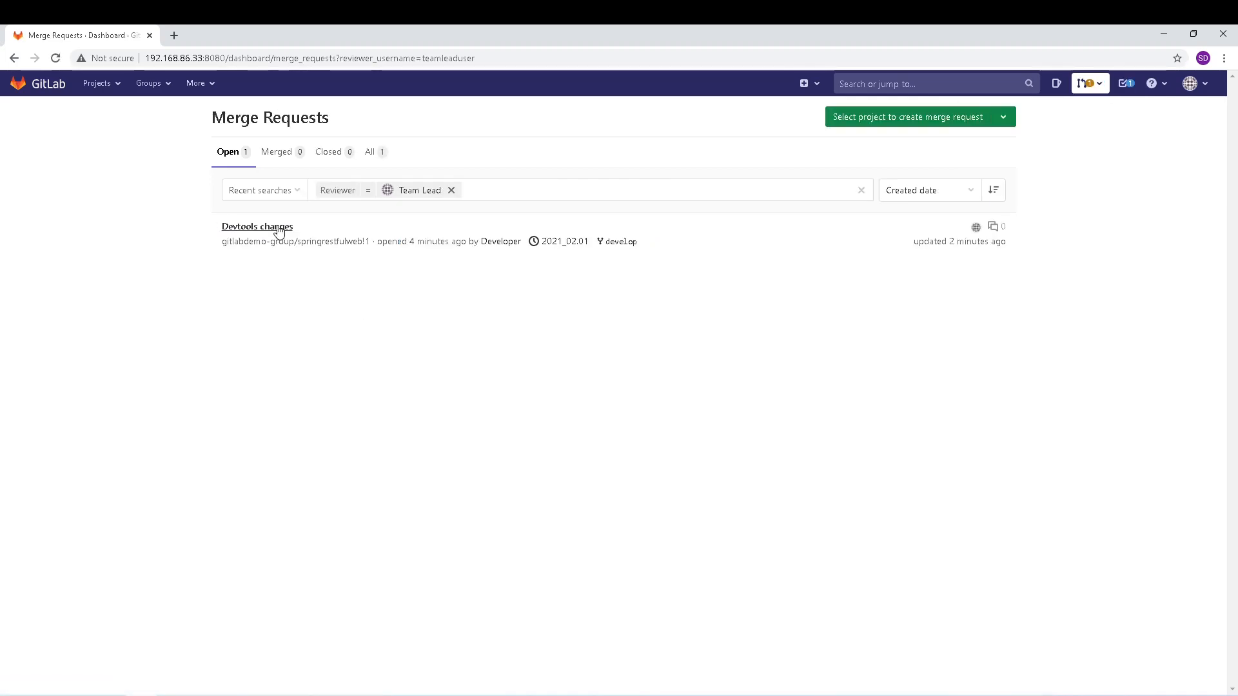
left_click(276, 228)
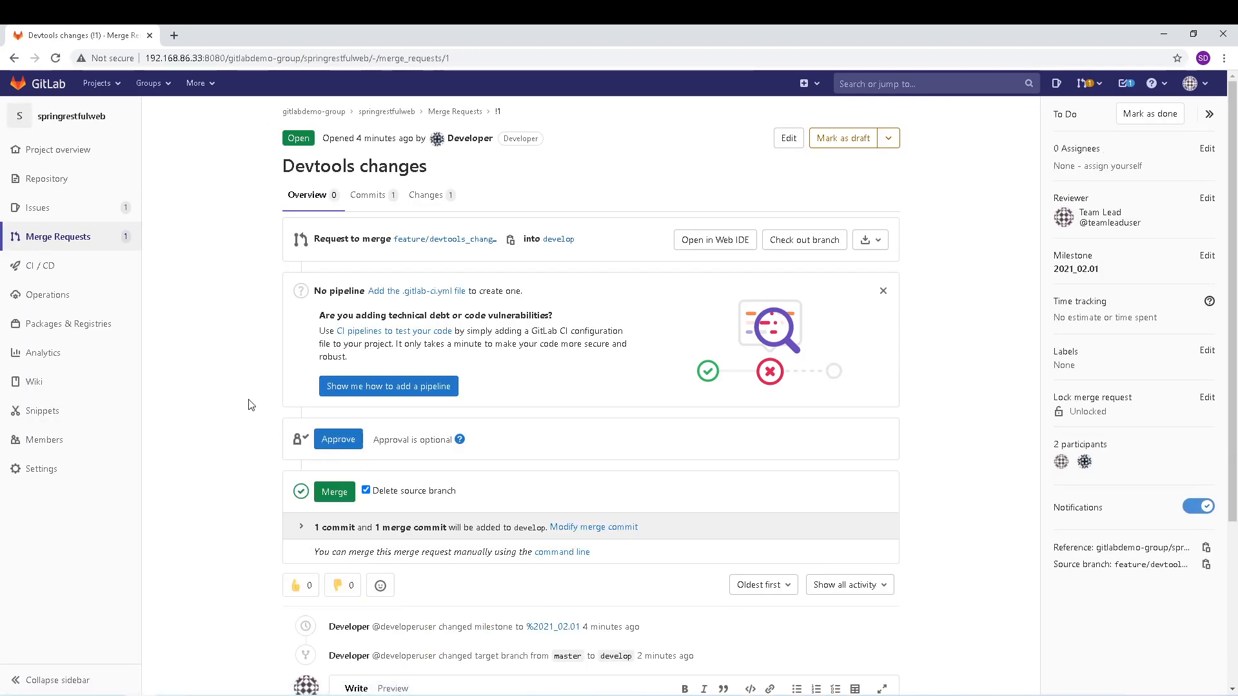
Review the merge request's overview and its pom.xml changes against develop, and return to the overview.
scroll(255, 415, "down", 1)
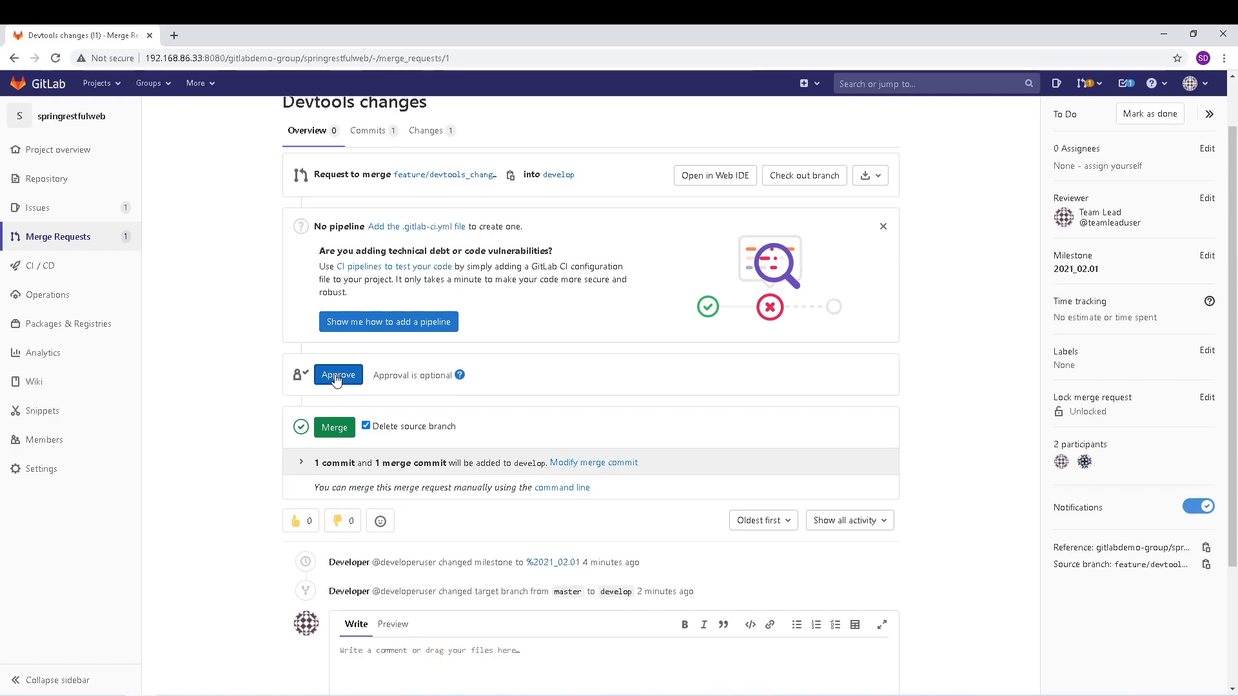
left_click(425, 130)
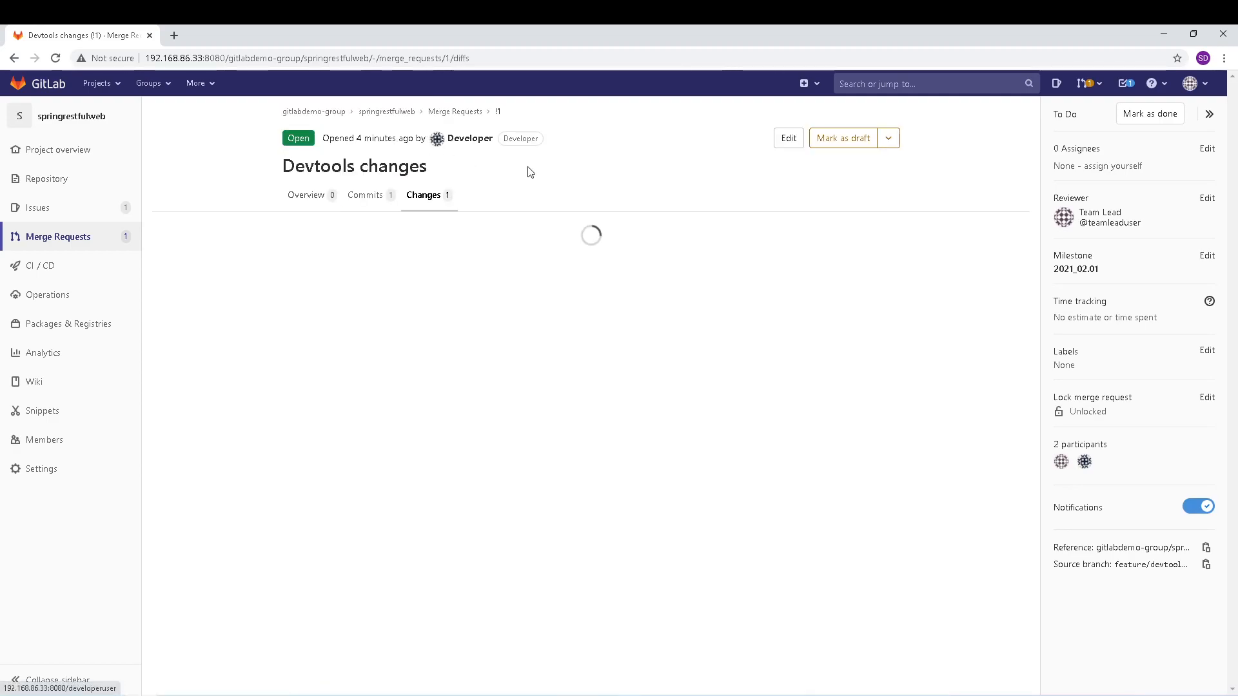
left_click(316, 200)
left_click(426, 195)
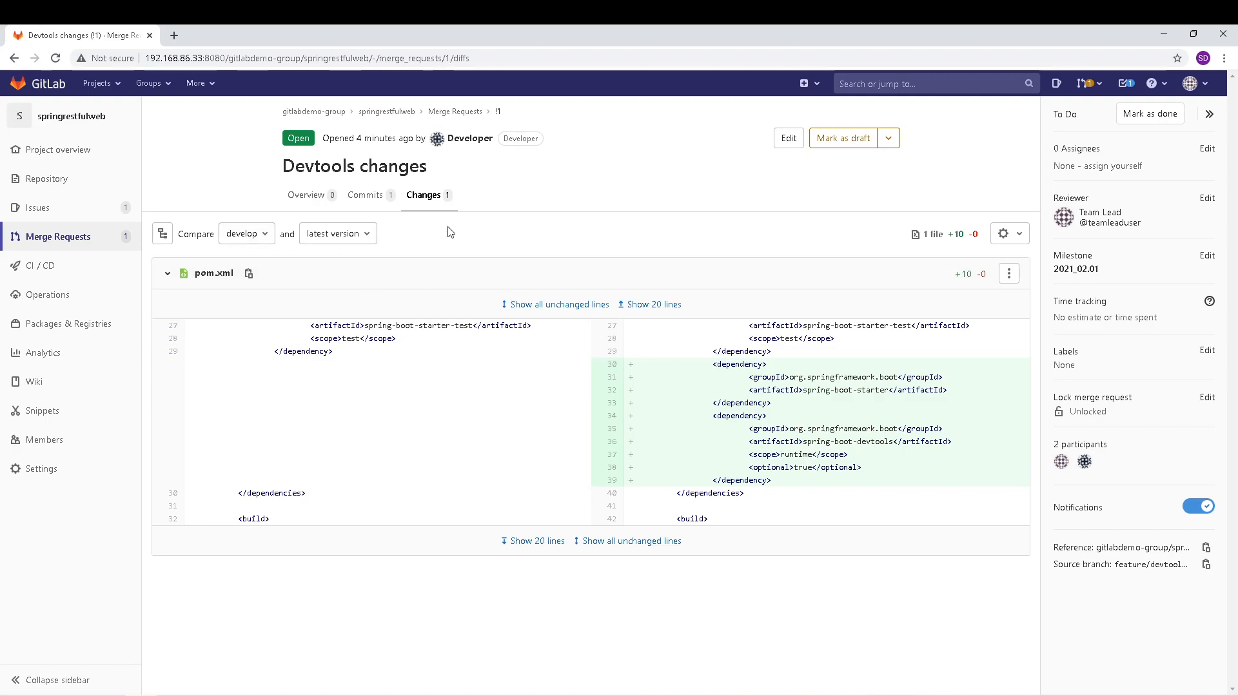
left_click(363, 197)
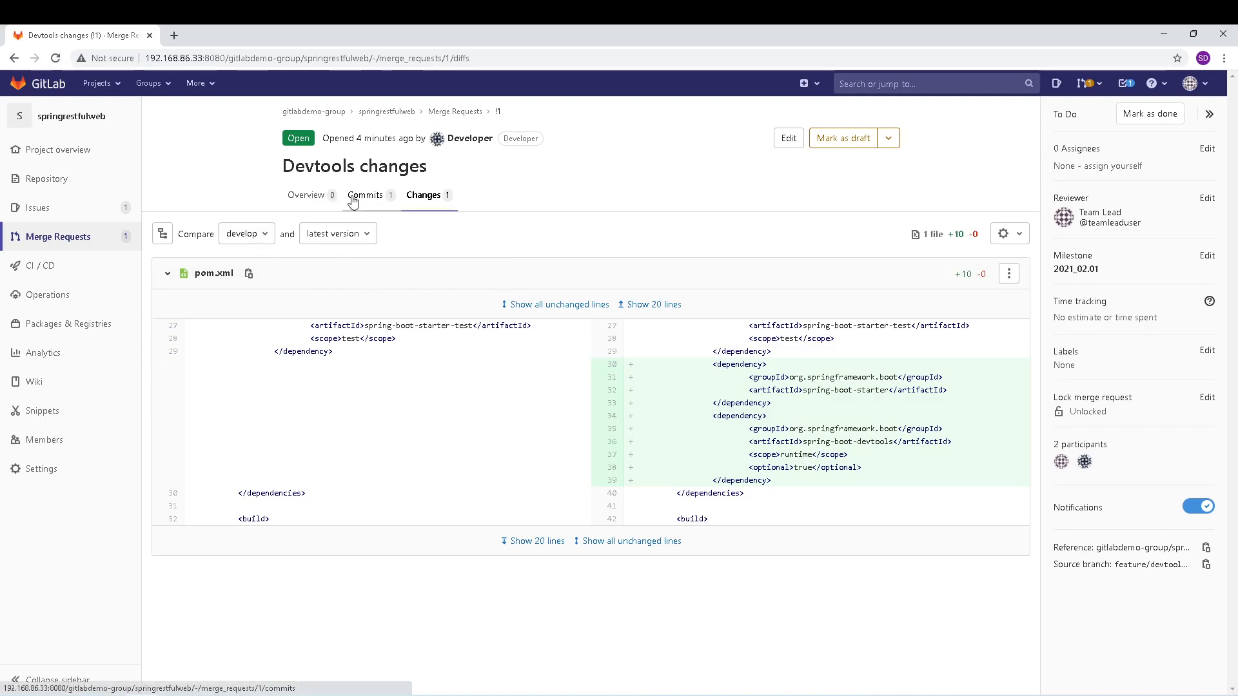
left_click(318, 202)
Approve the Devtools changes merge request without a comment and merge it into develop, deleting the source branch.
scroll(412, 490, "down", 1)
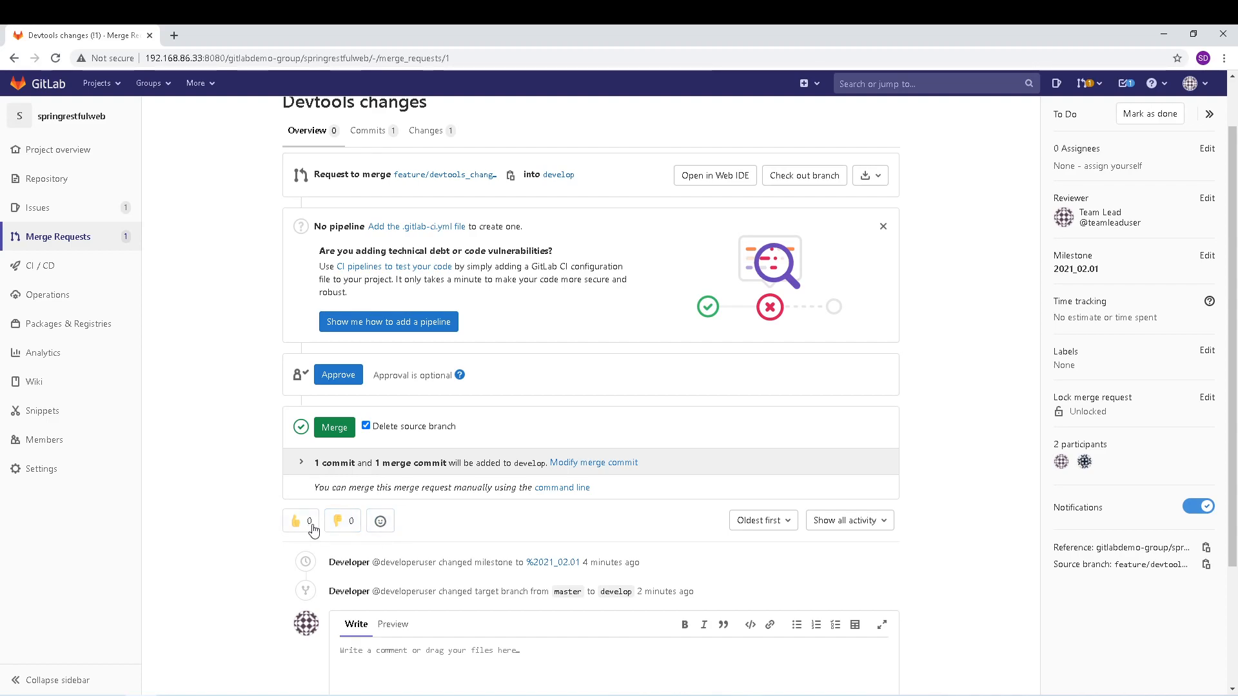
scroll(390, 525, "down", 2)
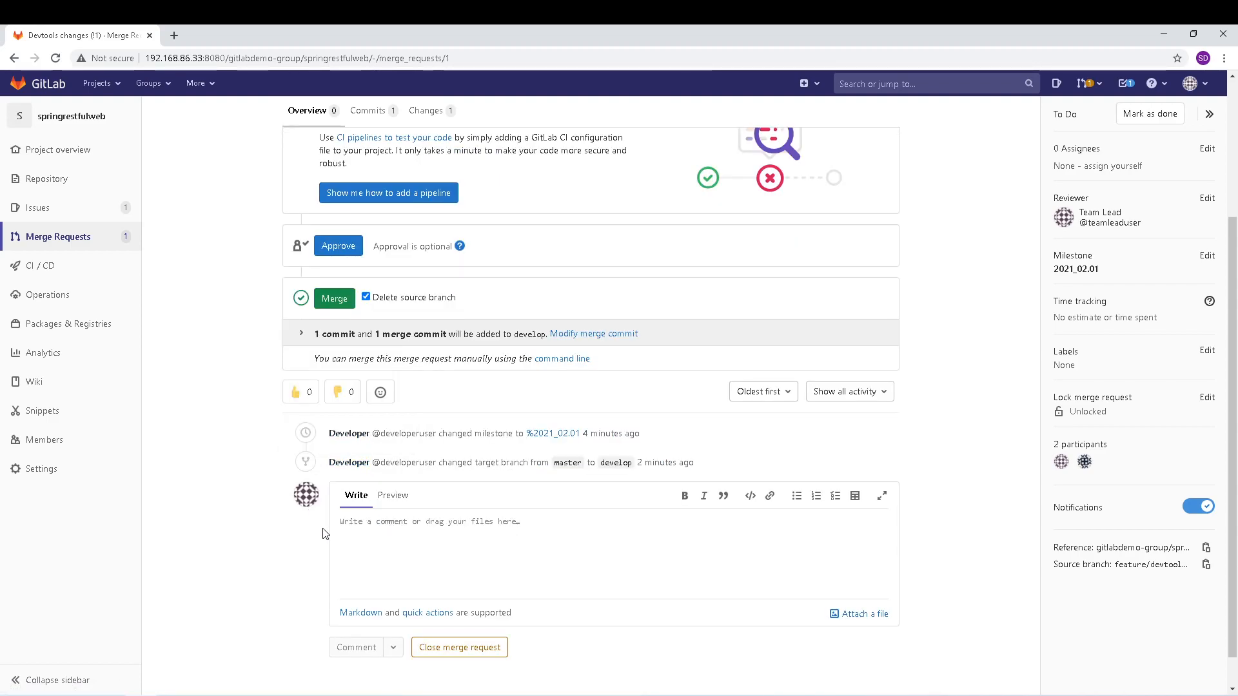
scroll(323, 526, "down", 1)
left_click(356, 498)
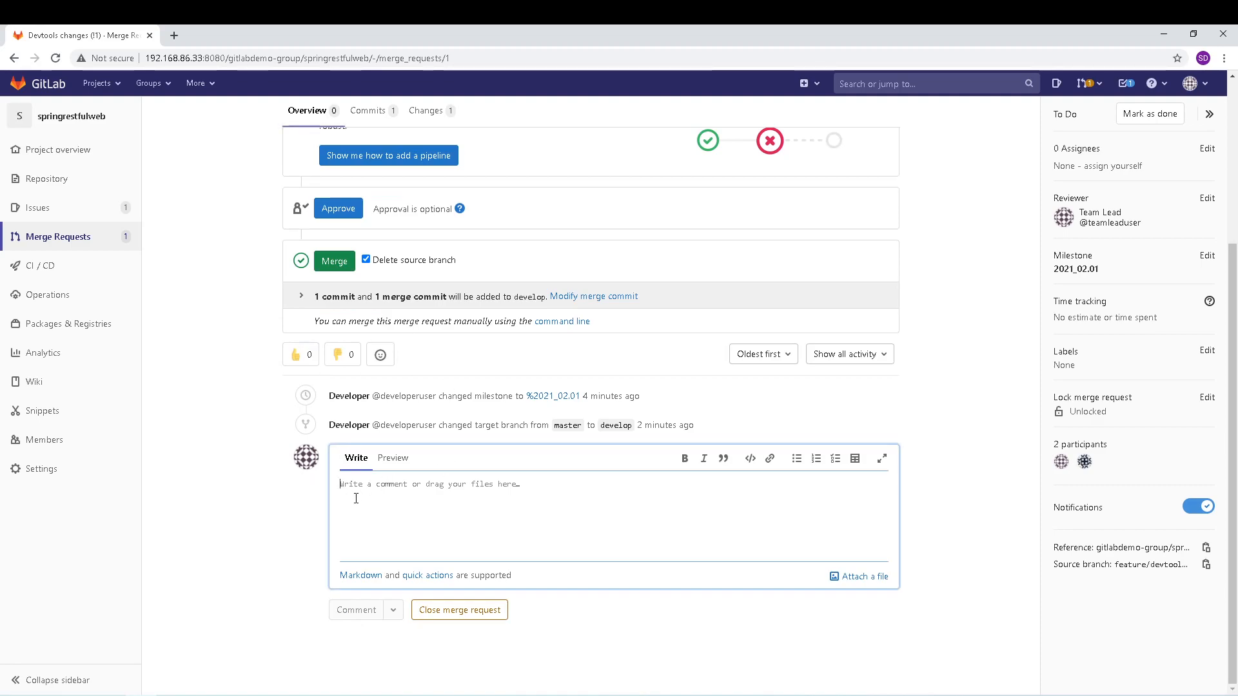
scroll(241, 356, "up", 1)
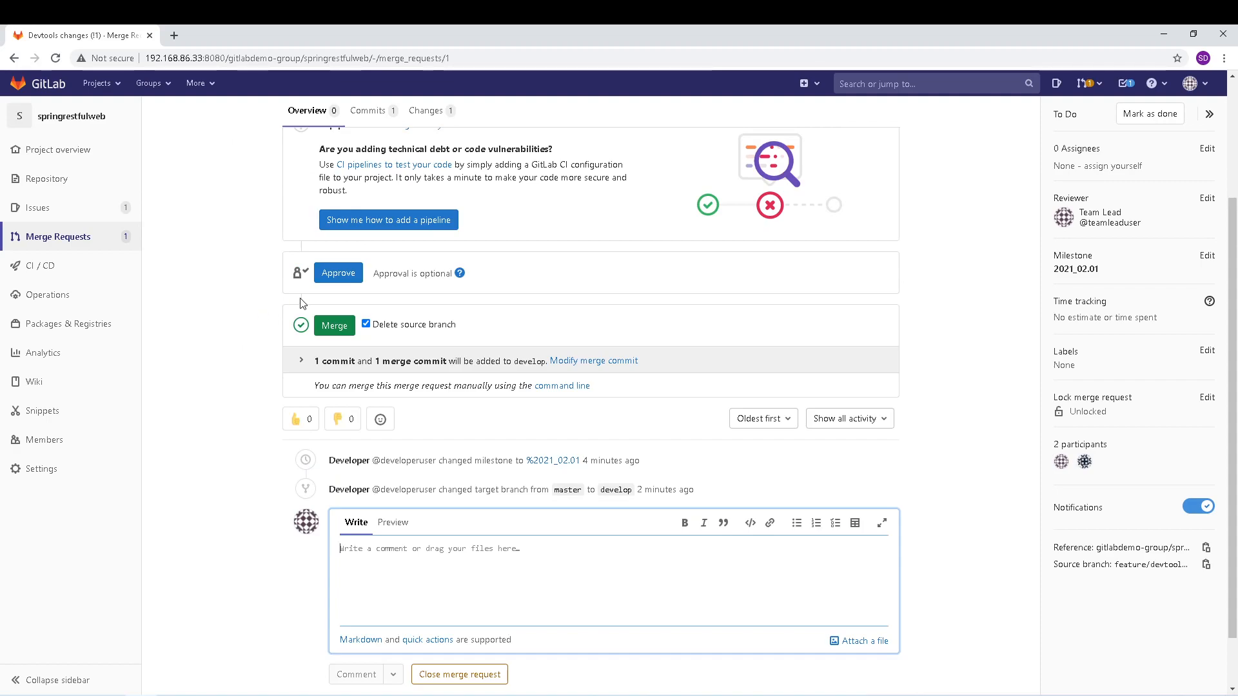
left_click(337, 278)
left_click(338, 278)
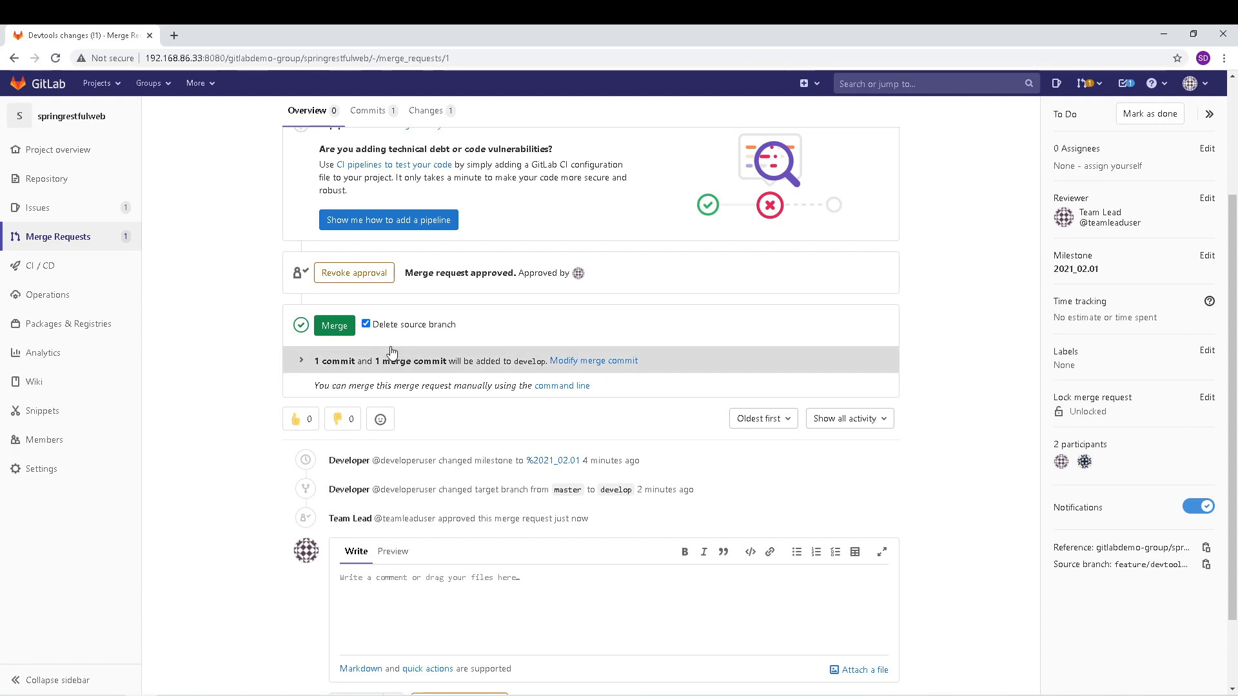
scroll(380, 364, "up", 3)
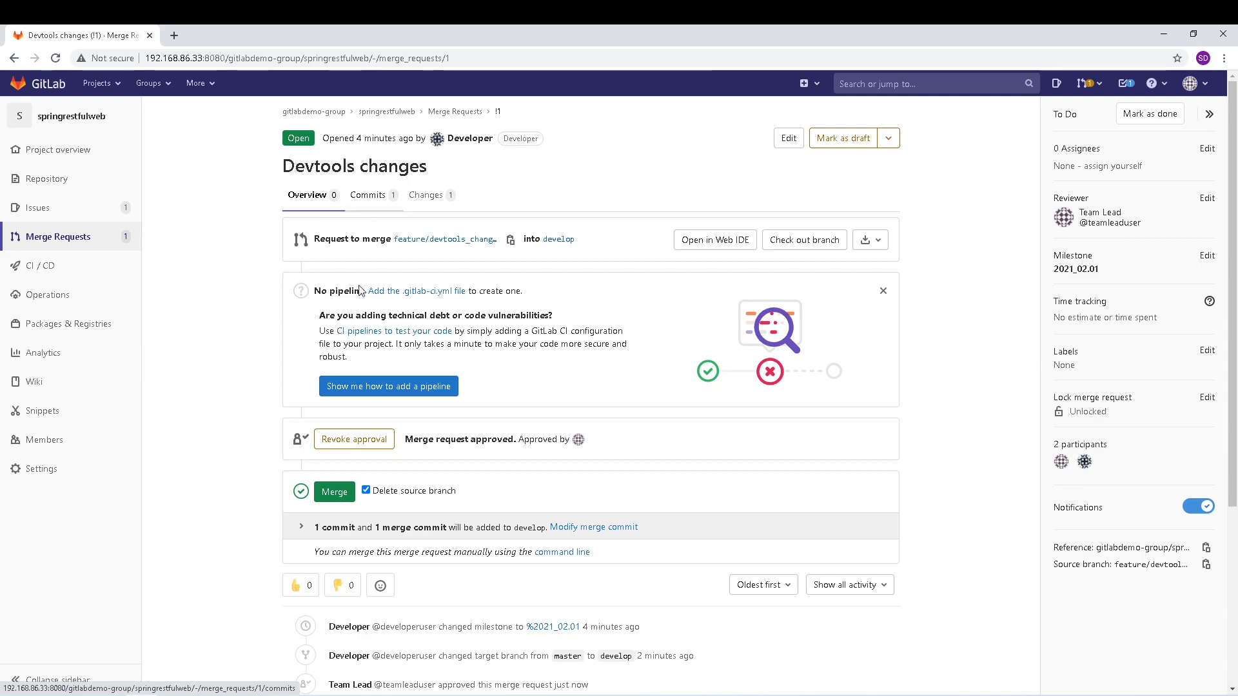
left_click(334, 493)
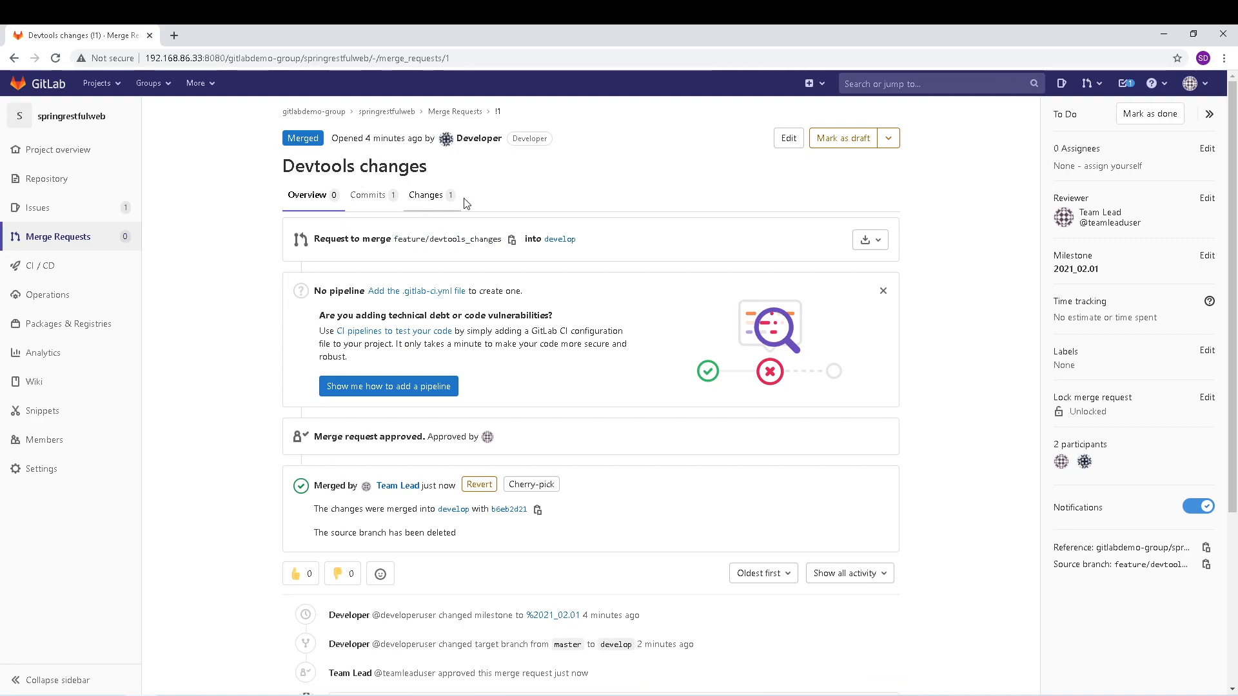
Open the springrestfulweb repository files and switch the view to the develop branch.
mouse_move(58, 216)
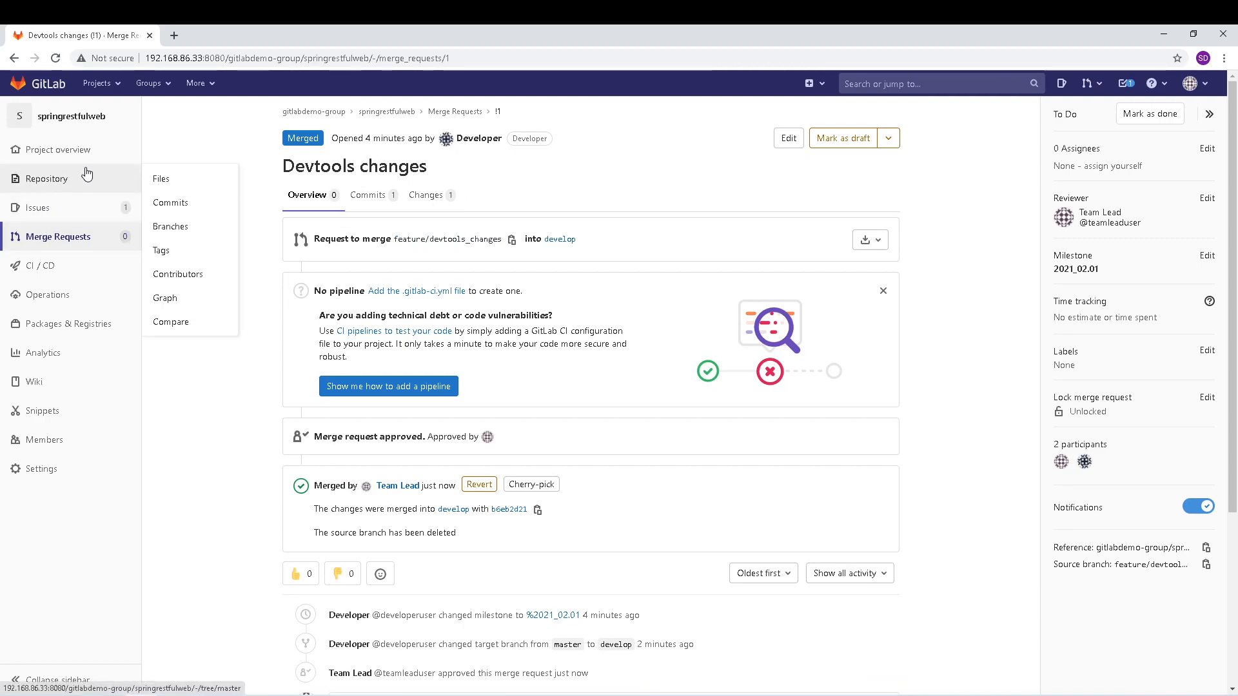
left_click(49, 179)
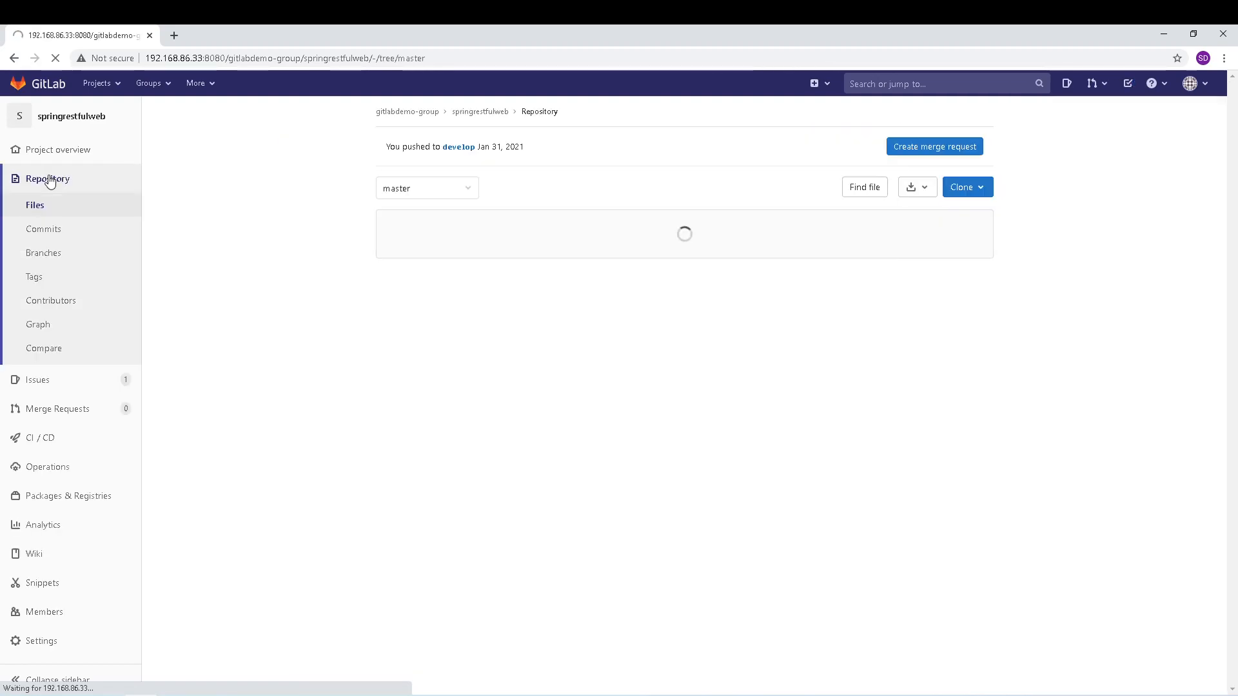
left_click(462, 192)
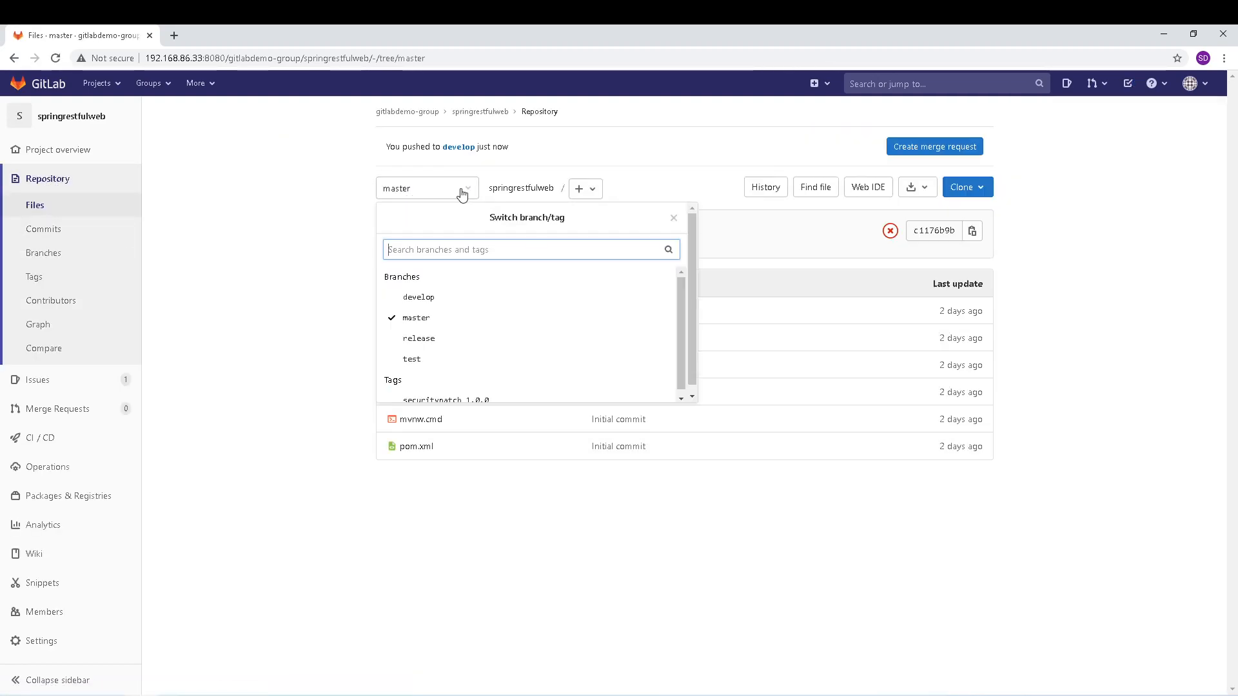
scroll(453, 345, "down", 1)
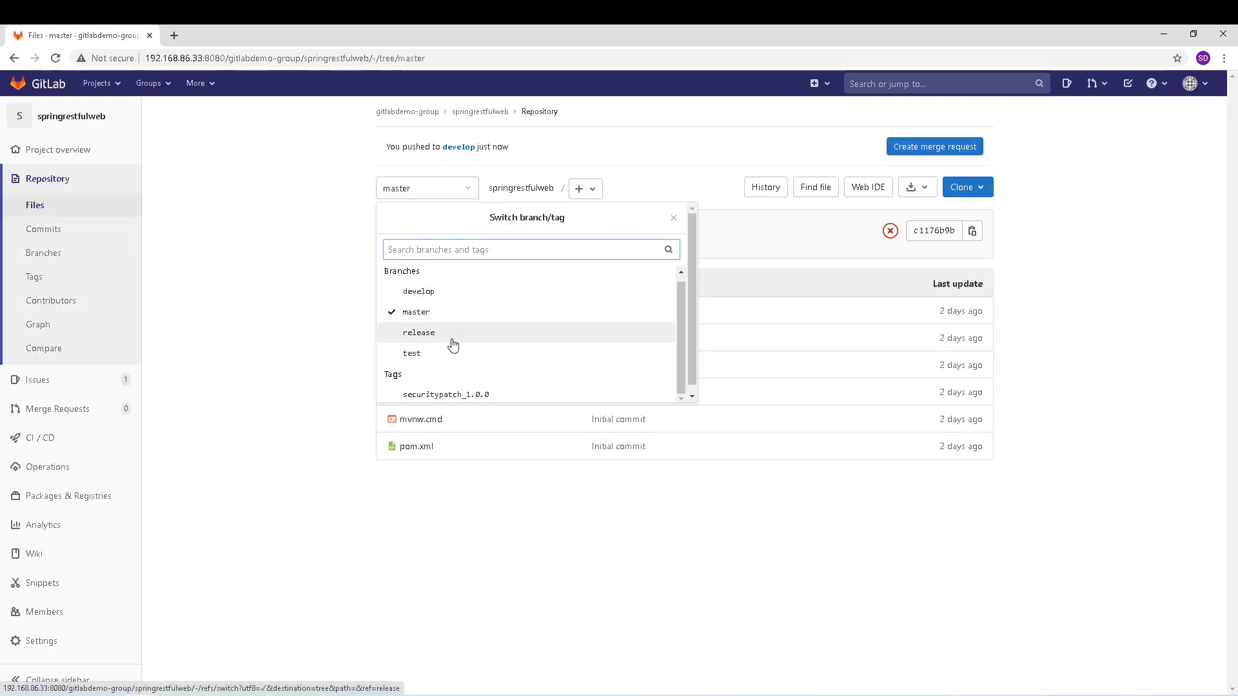
left_click(433, 291)
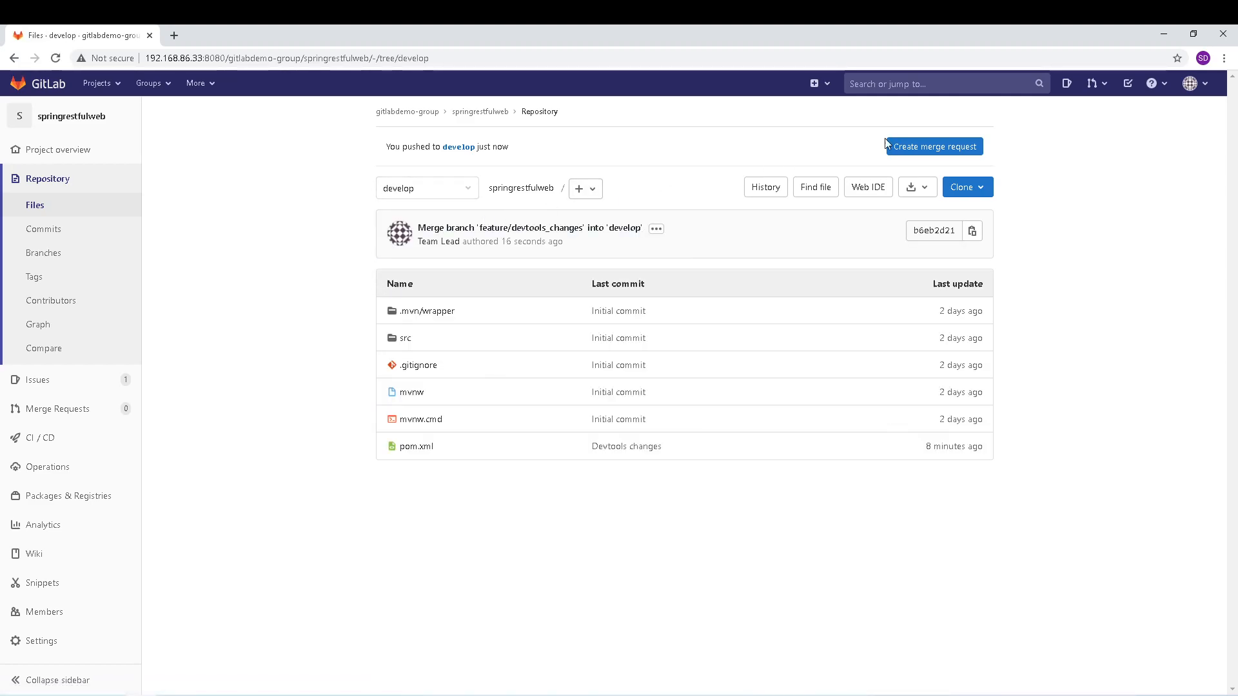
Start a new merge request from develop and change its target branch to test.
left_click(929, 148)
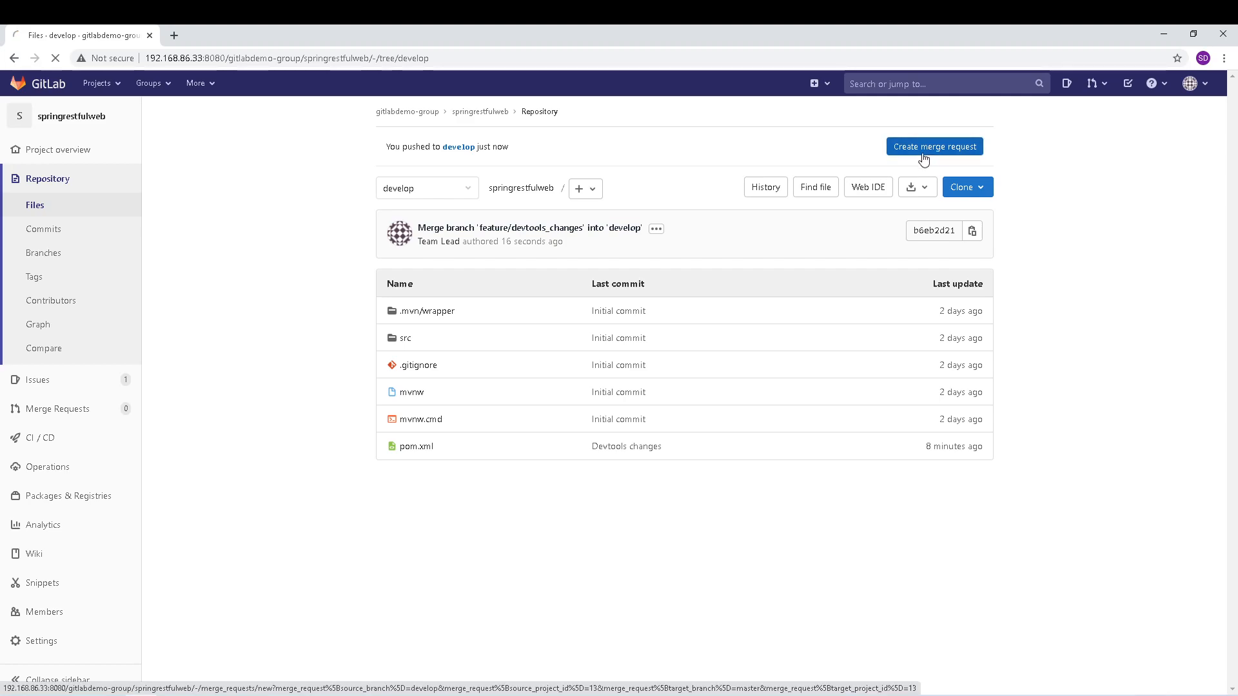
scroll(310, 398, "down", 2)
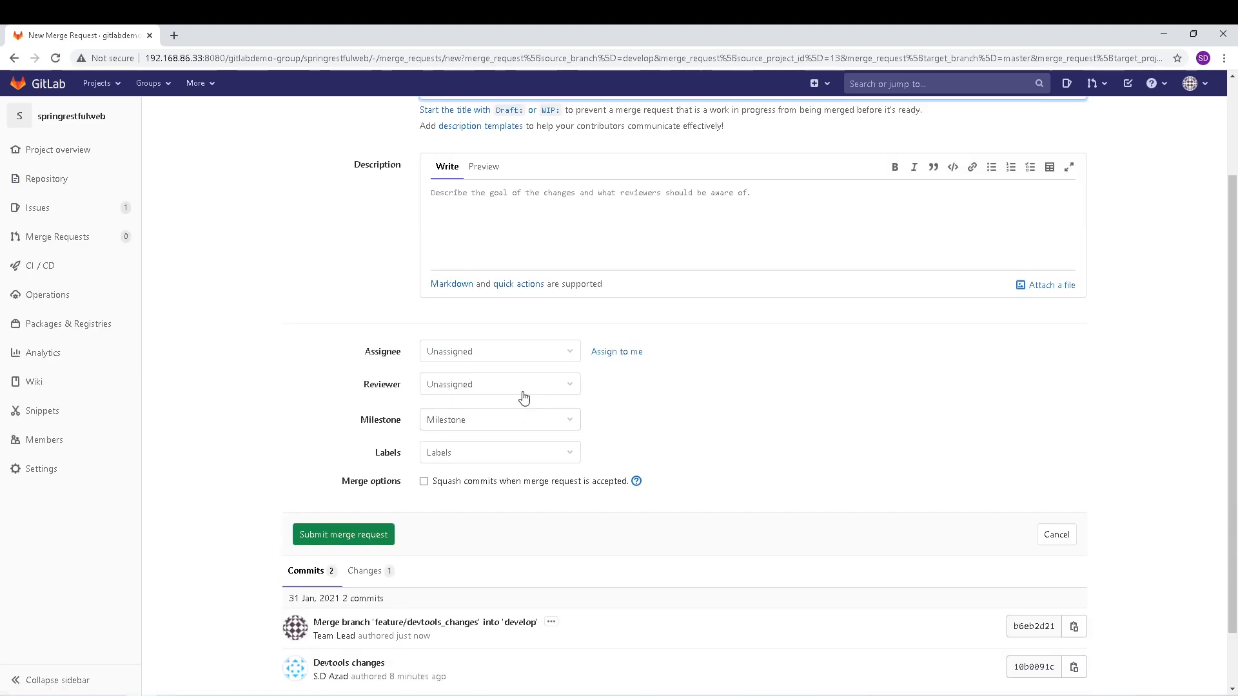
scroll(583, 405, "up", 2)
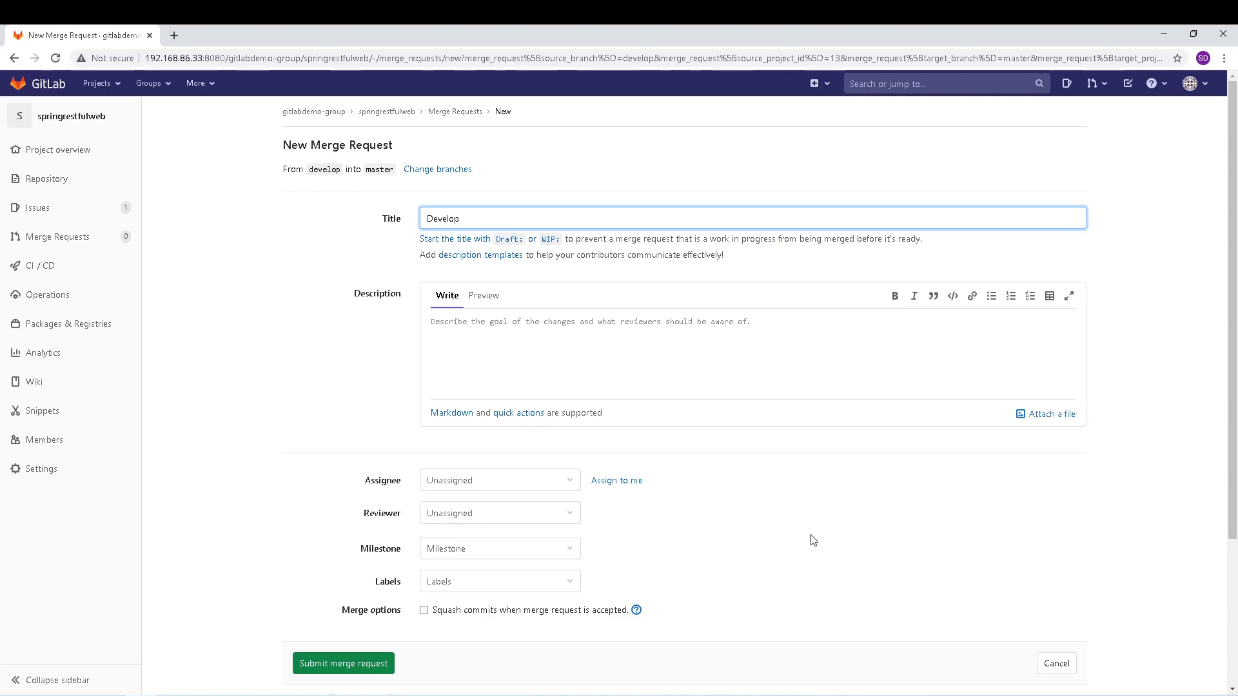
scroll(800, 551, "down", 1)
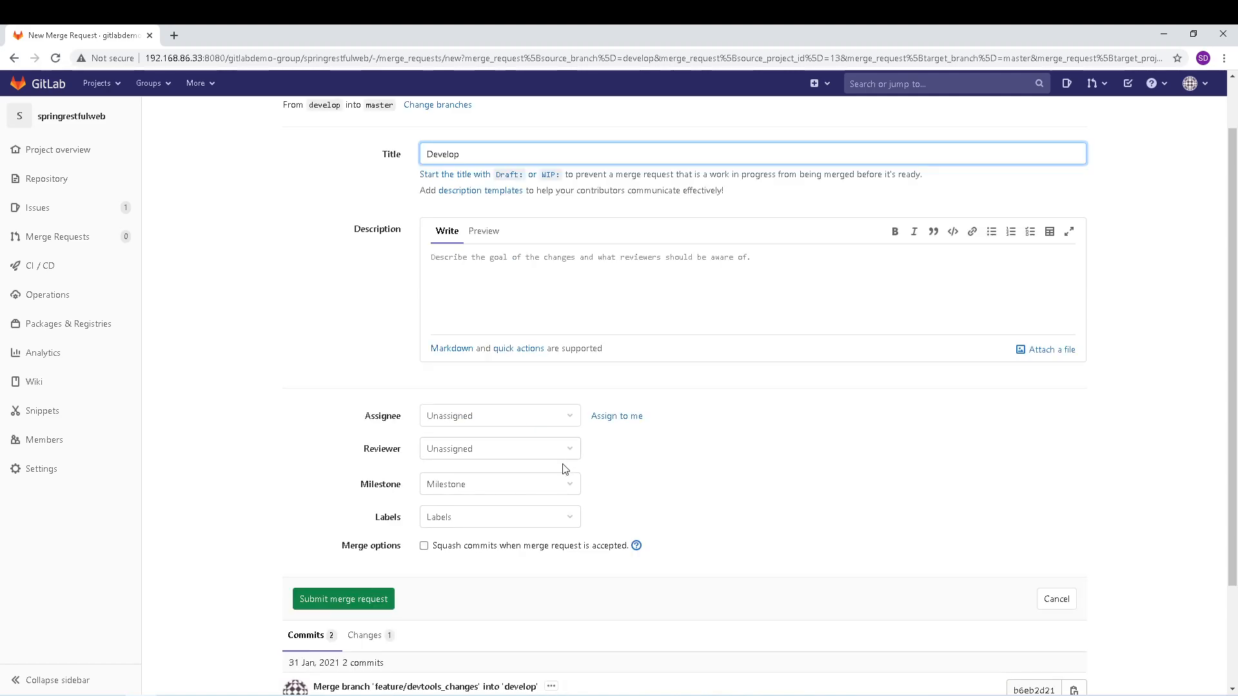
scroll(400, 445, "up", 1)
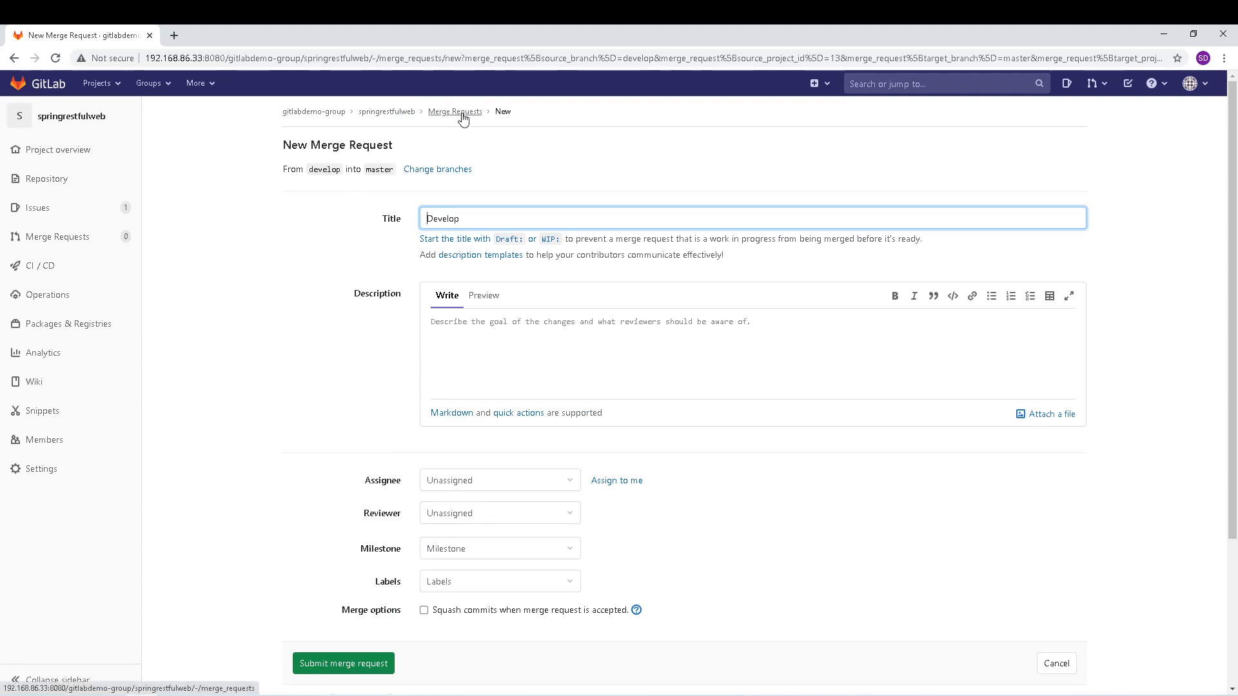
left_click(450, 169)
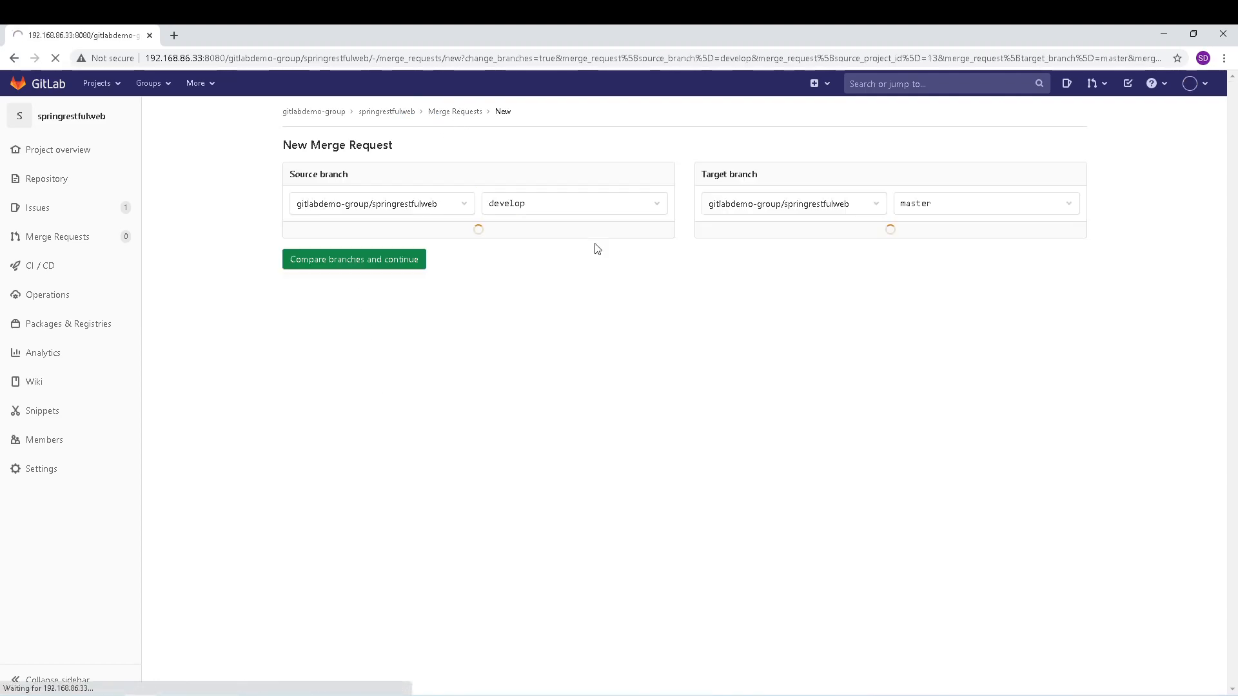
left_click(957, 213)
left_click(940, 352)
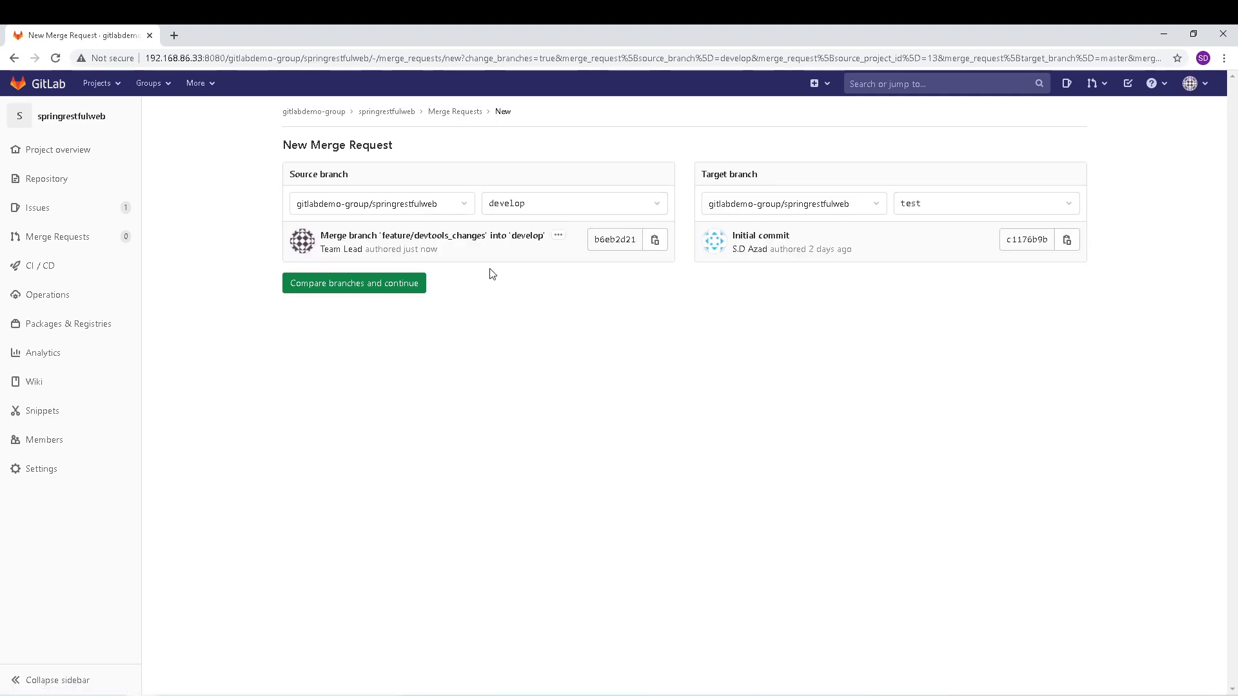
left_click(381, 284)
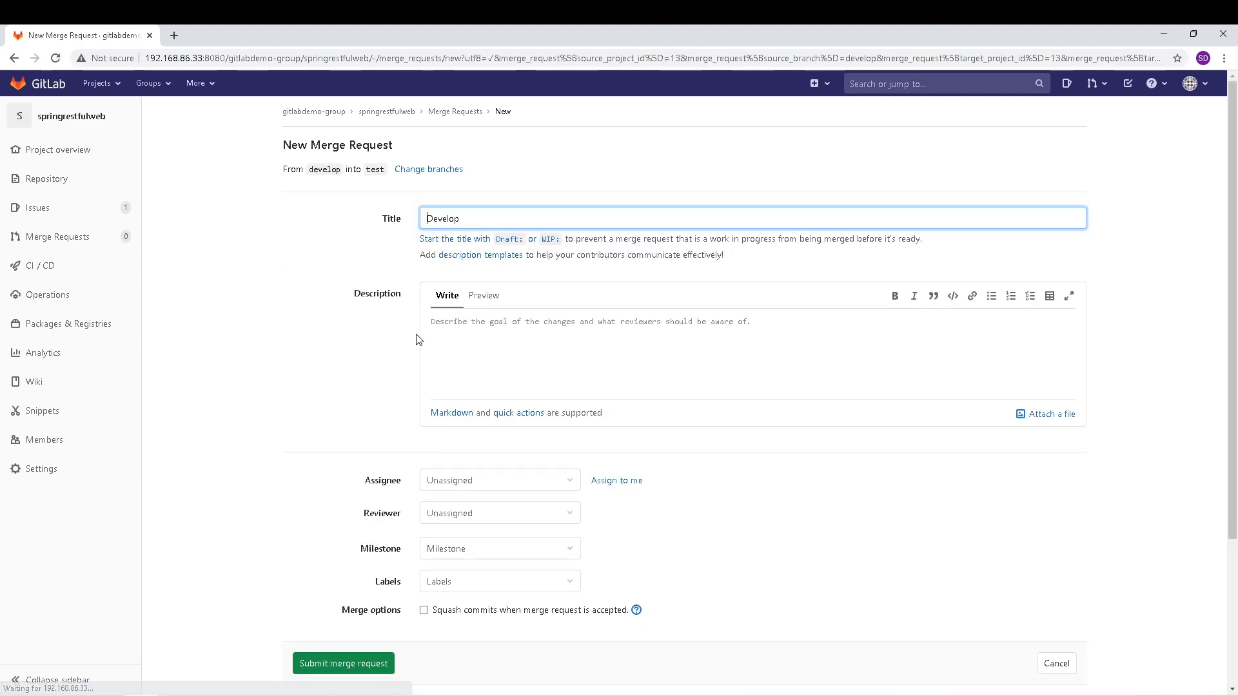
Set the develop-to-test merge request's reviewer to Team Lead, milestone to 2021_02.01 and label to In progress, and submit it.
scroll(327, 326, "down", 3)
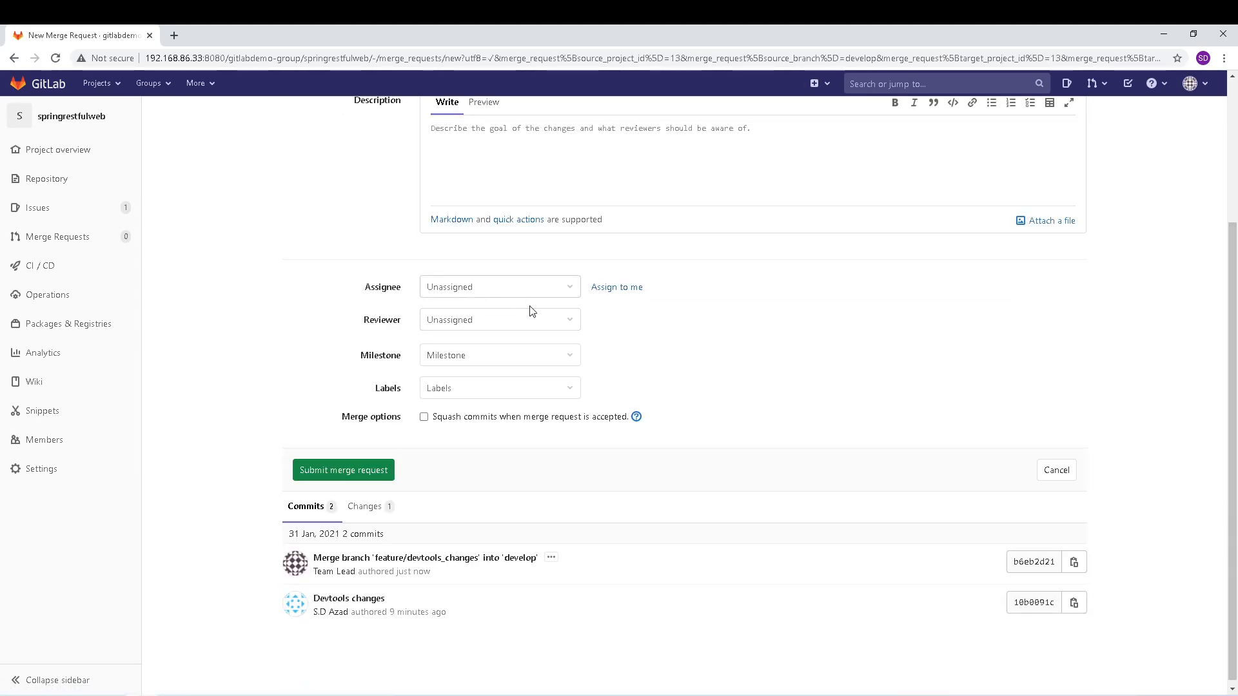
left_click(555, 322)
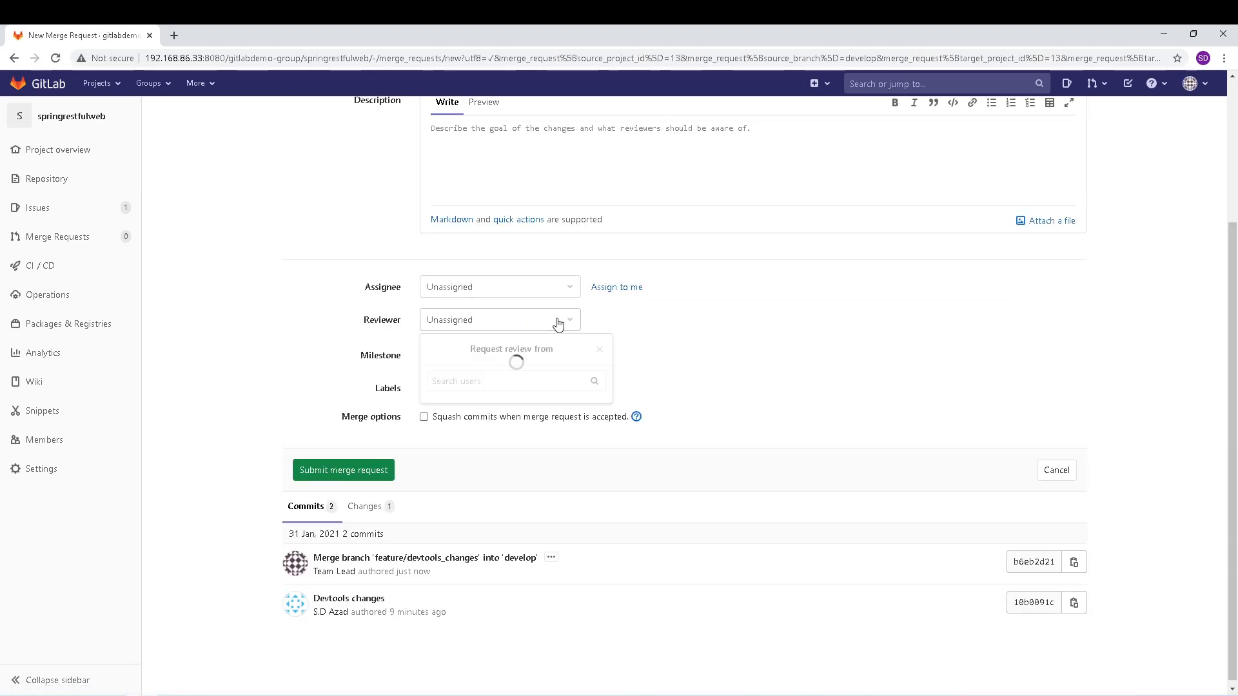
left_click(505, 442)
left_click(552, 374)
left_click(519, 465)
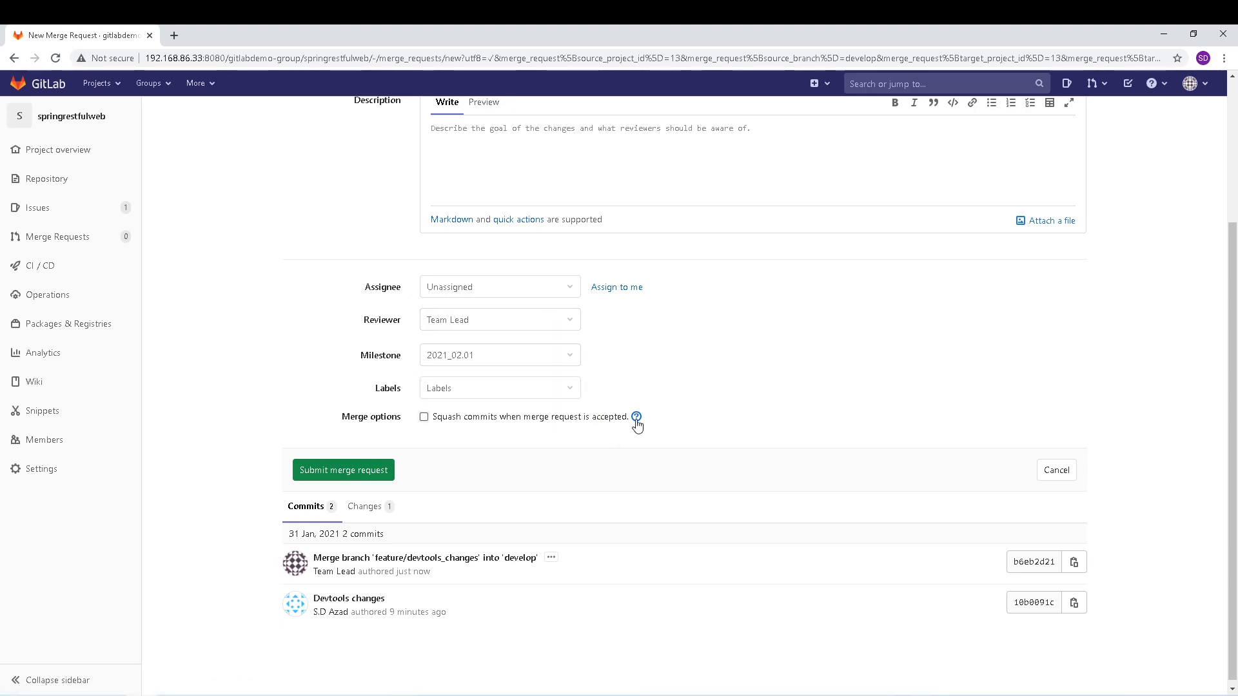
left_click(536, 387)
left_click(492, 526)
left_click(792, 416)
left_click(369, 476)
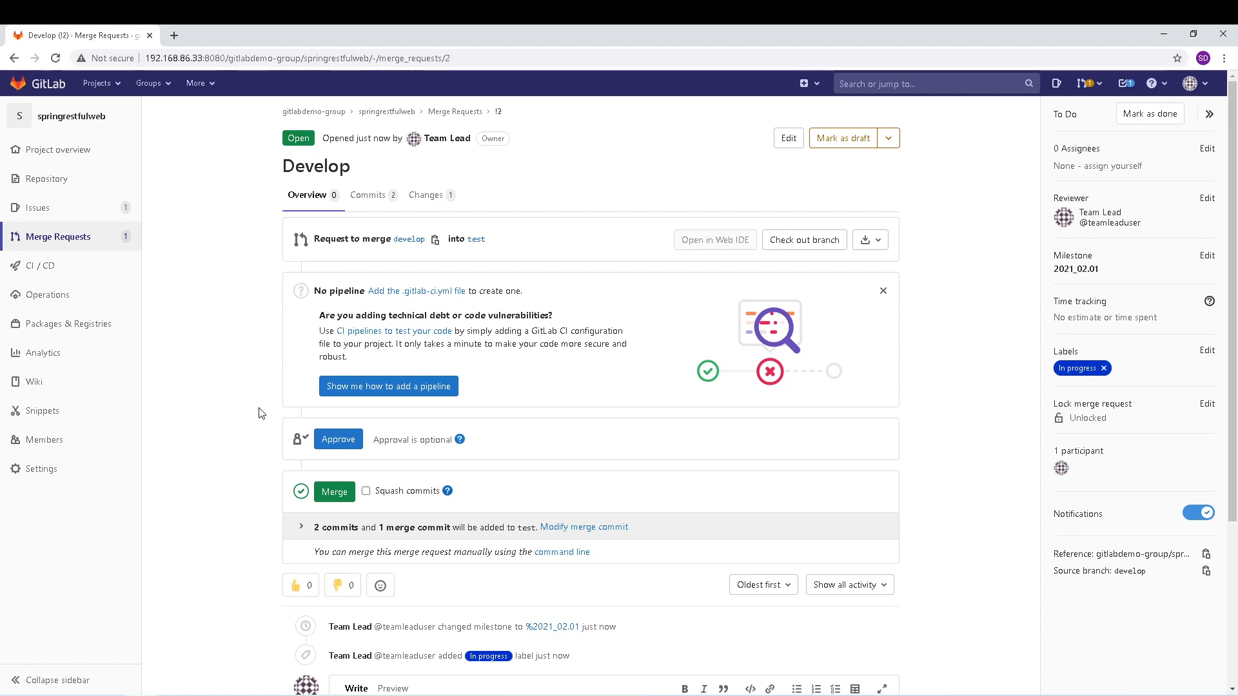
Approve the Develop merge request and merge it into test.
left_click(338, 439)
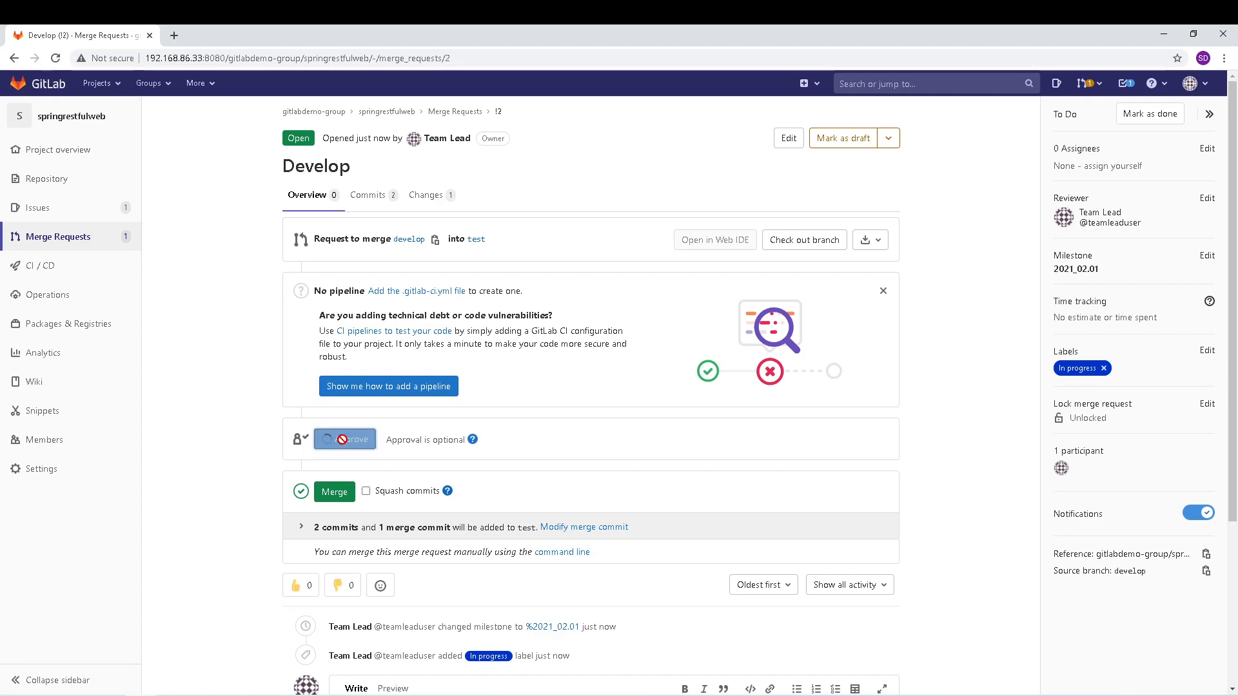
left_click(335, 492)
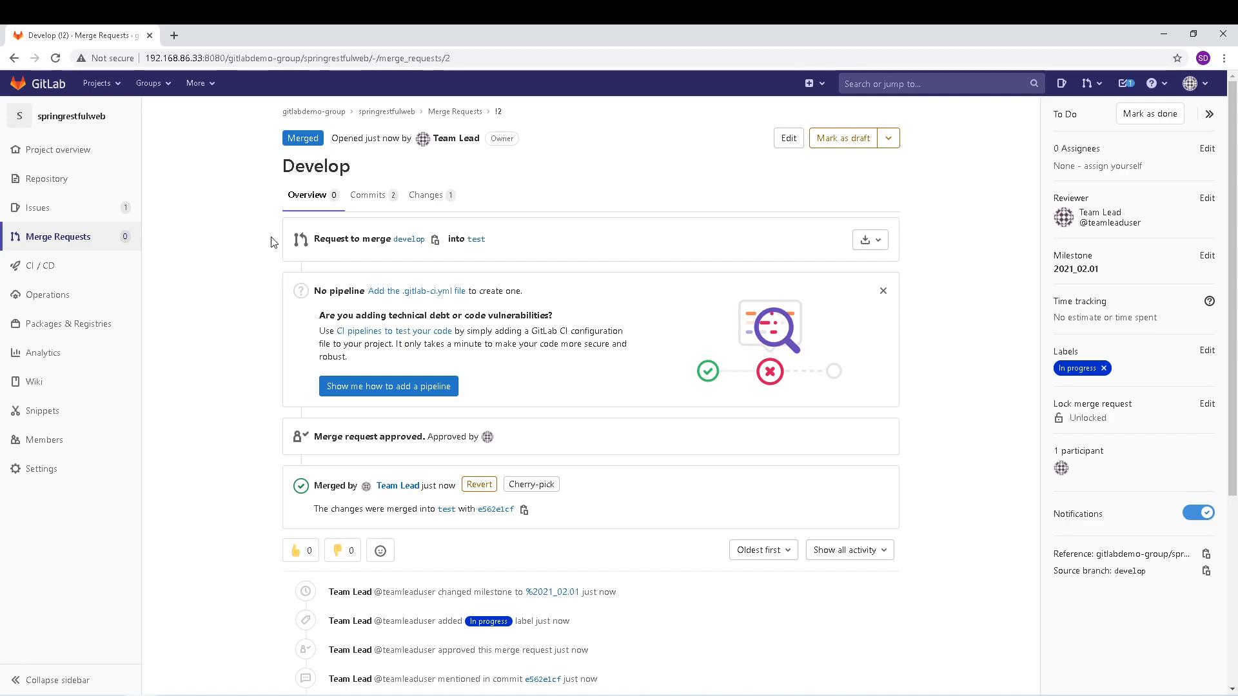
Check the project's branches overview for the latest commits on each branch.
mouse_move(69, 263)
mouse_move(21, 184)
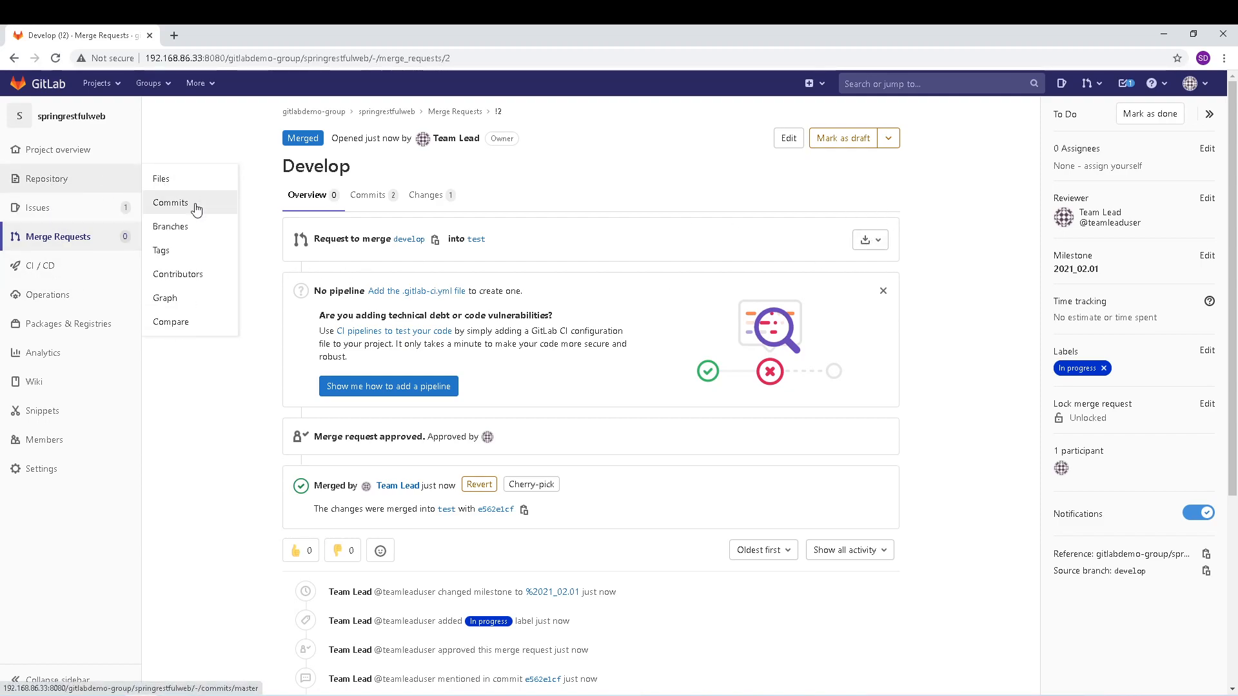
left_click(180, 234)
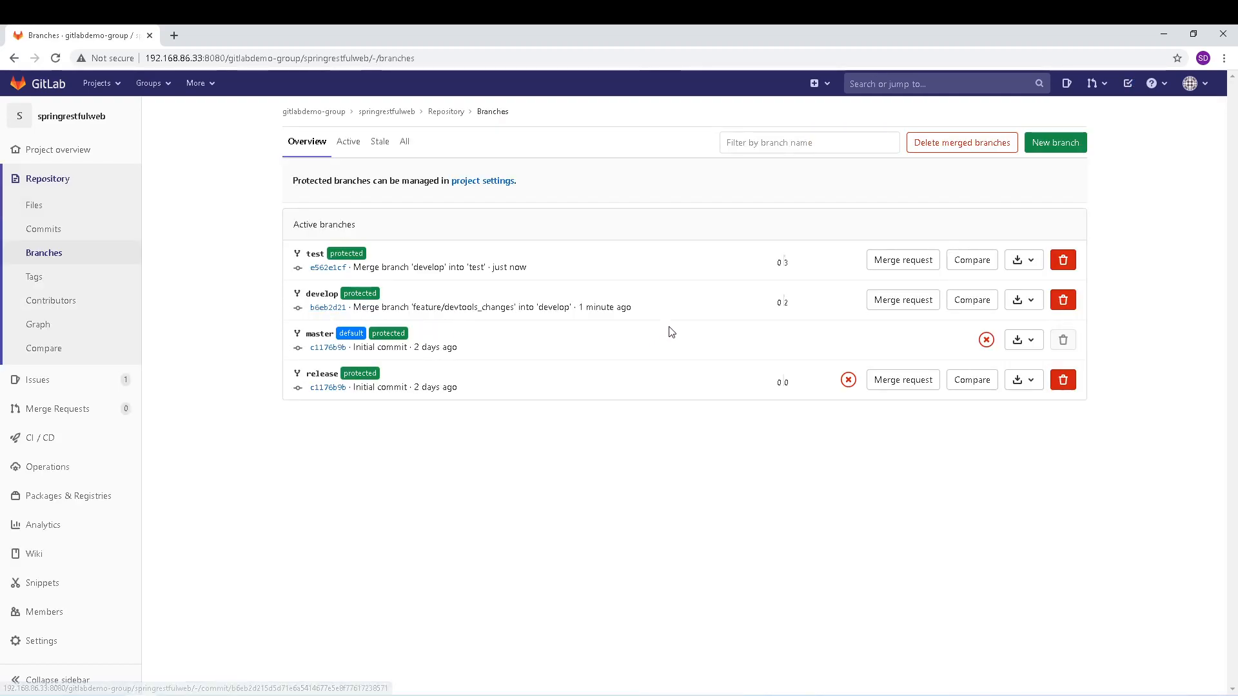
Start a new merge request from test and change its target branch to release.
left_click(58, 181)
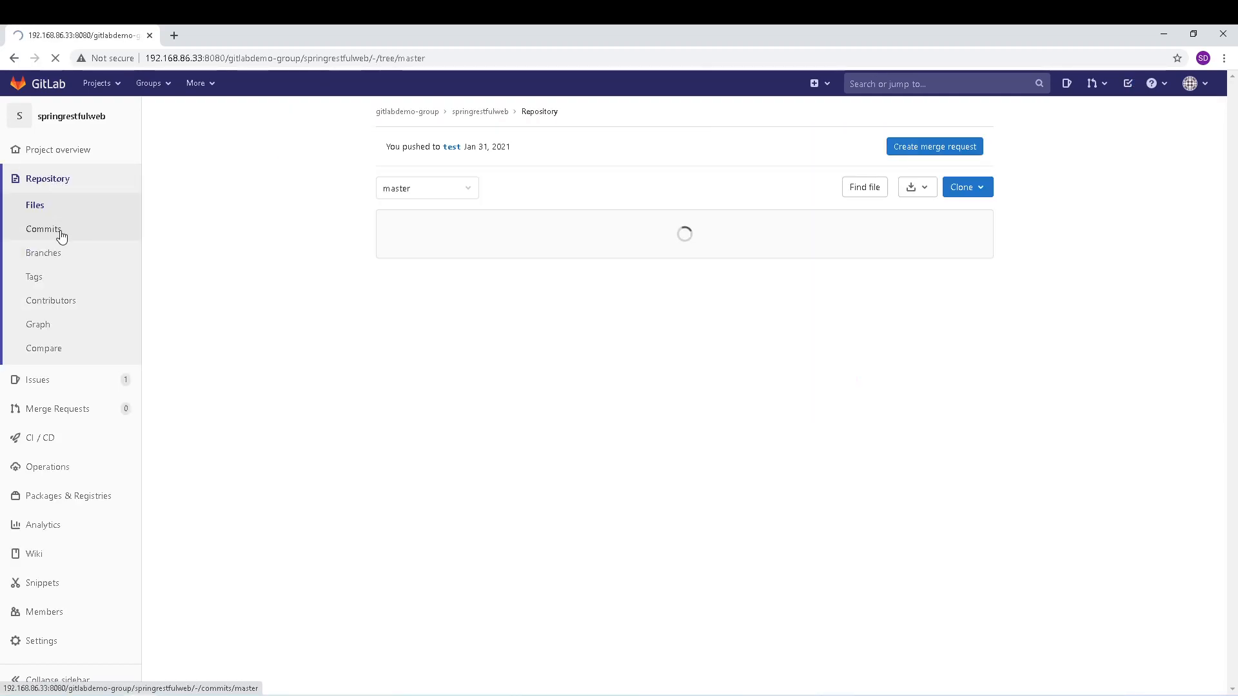
left_click(932, 147)
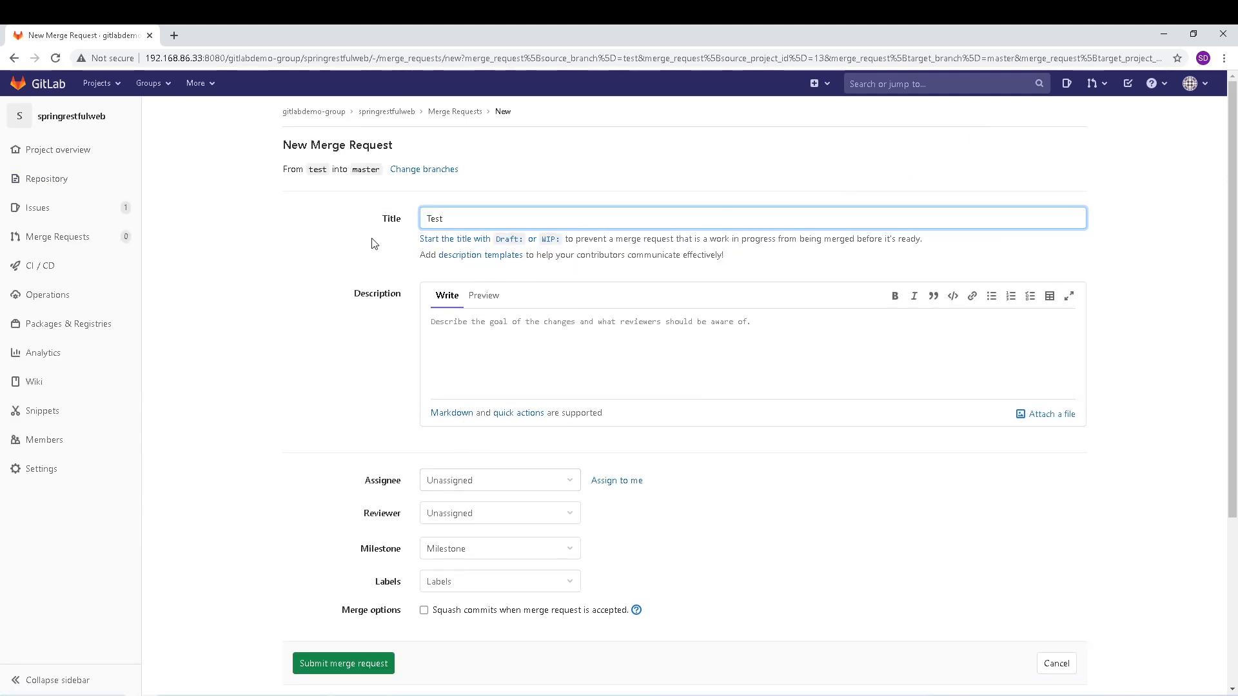
left_click(440, 171)
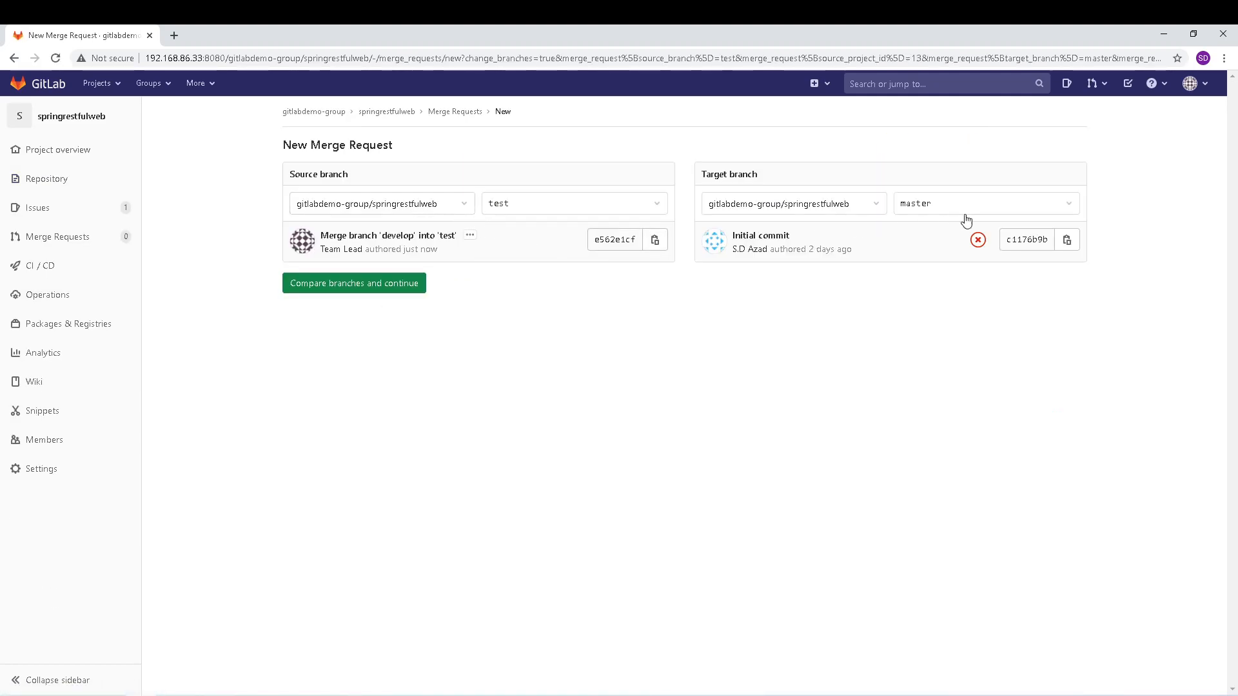
left_click(990, 212)
left_click(959, 336)
left_click(388, 286)
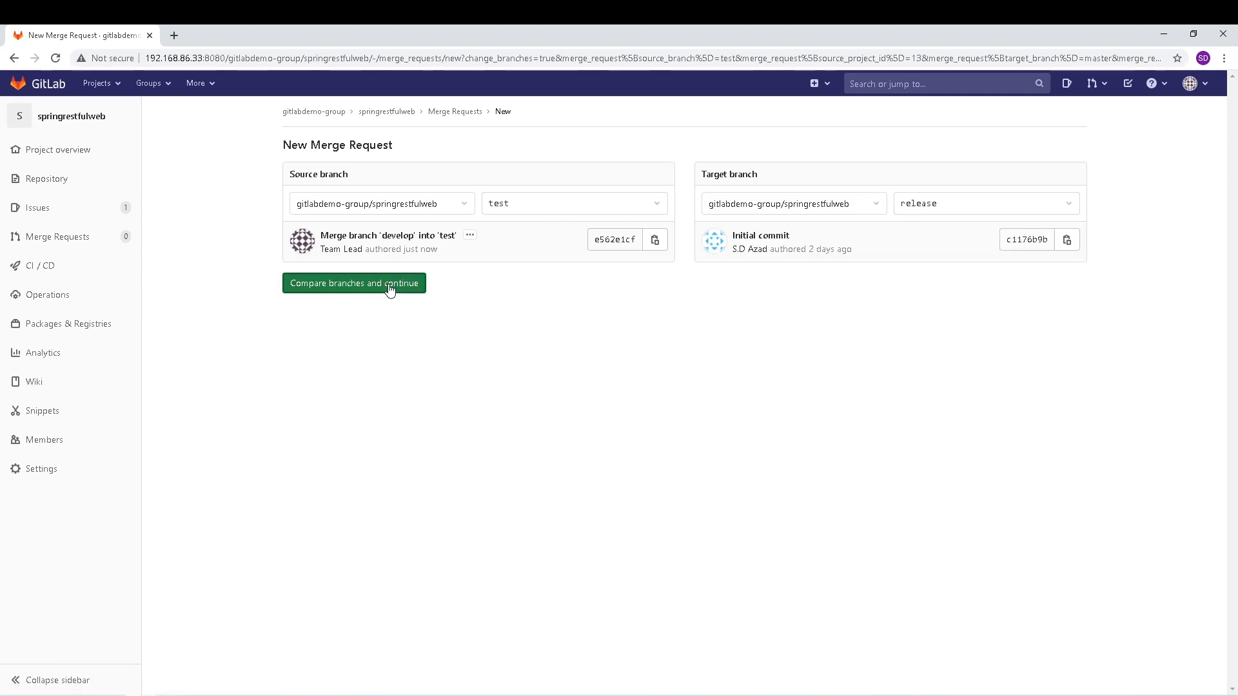
Set the test-to-release merge request's reviewer to Team Lead, milestone to 2021_02.01 and label to In progress, and submit it.
scroll(379, 401, "down", 3)
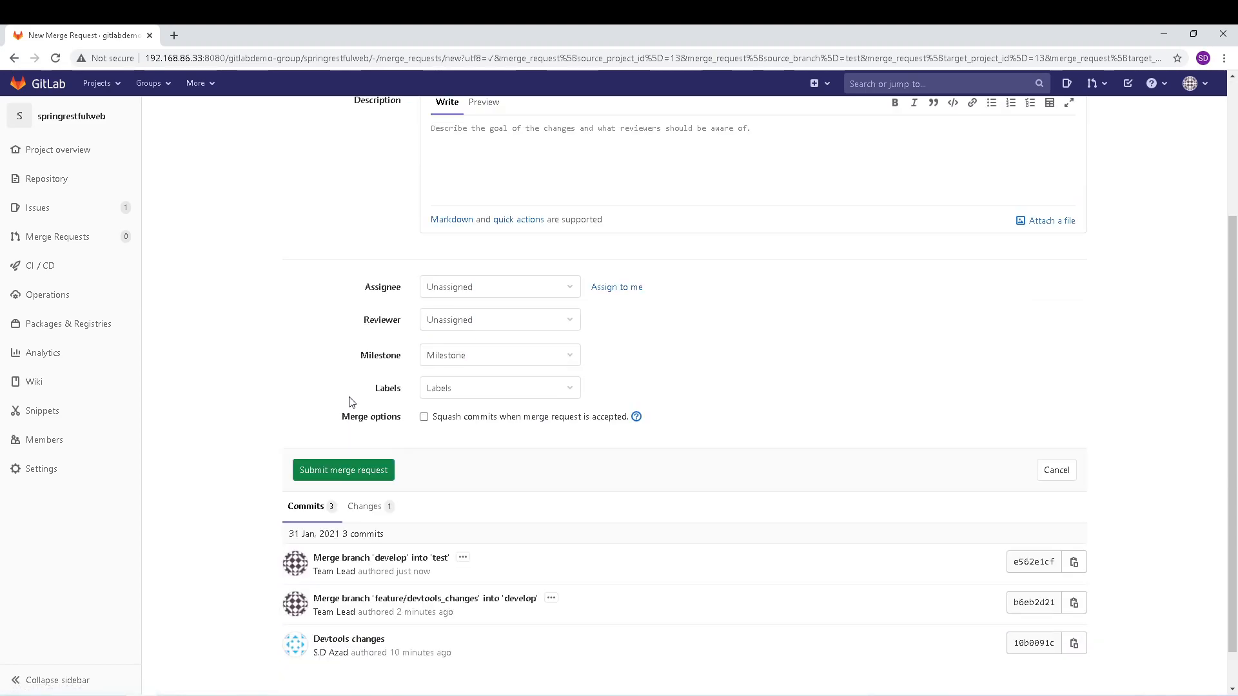
left_click(531, 320)
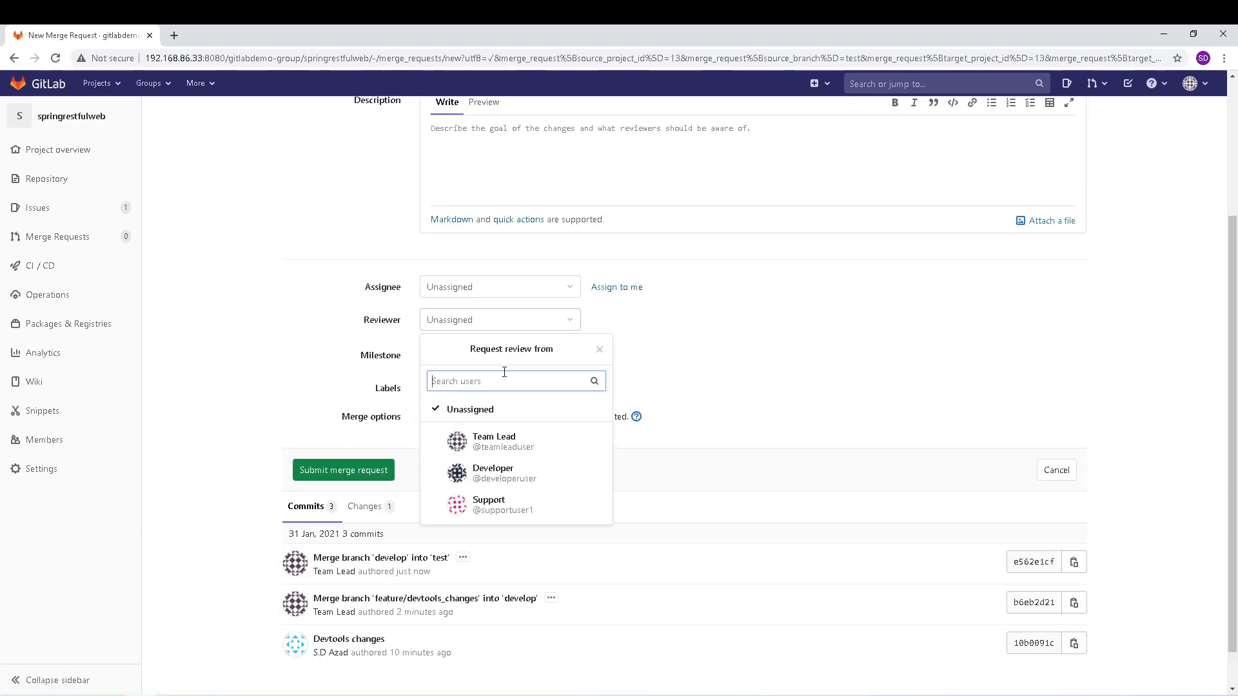
left_click(494, 441)
left_click(545, 360)
left_click(493, 470)
left_click(528, 388)
left_click(481, 526)
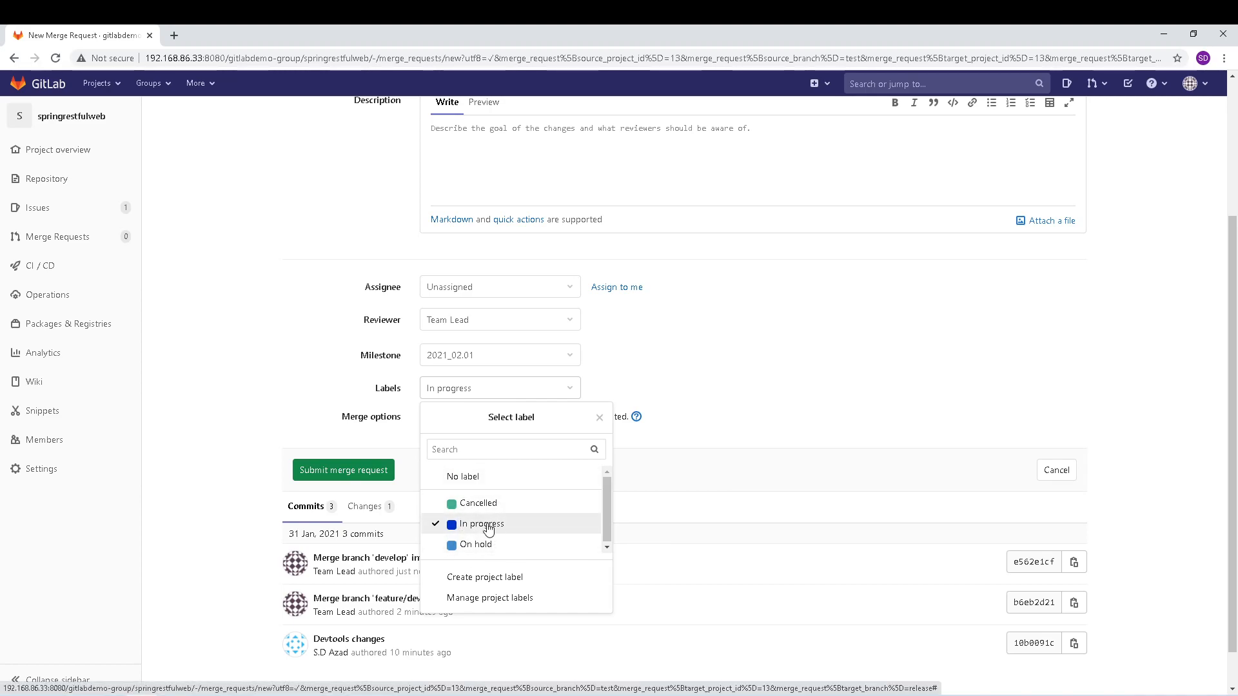
left_click(292, 428)
left_click(367, 474)
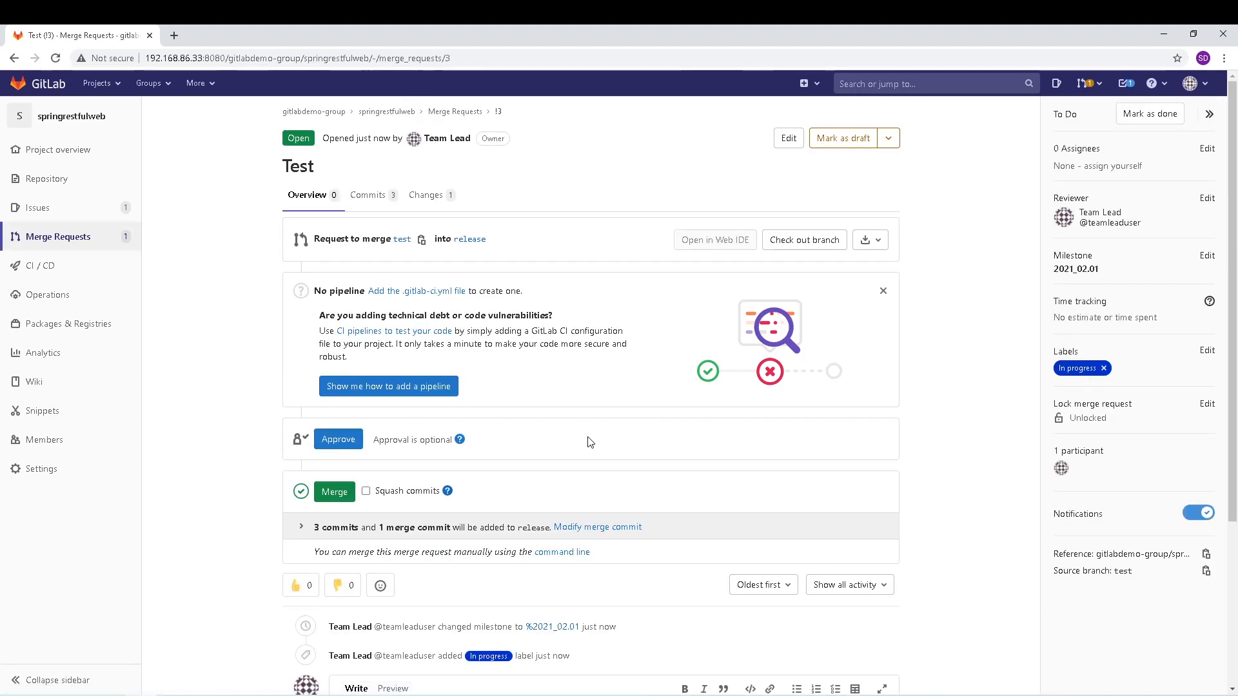
Approve the Test merge request and merge it into release.
left_click(337, 439)
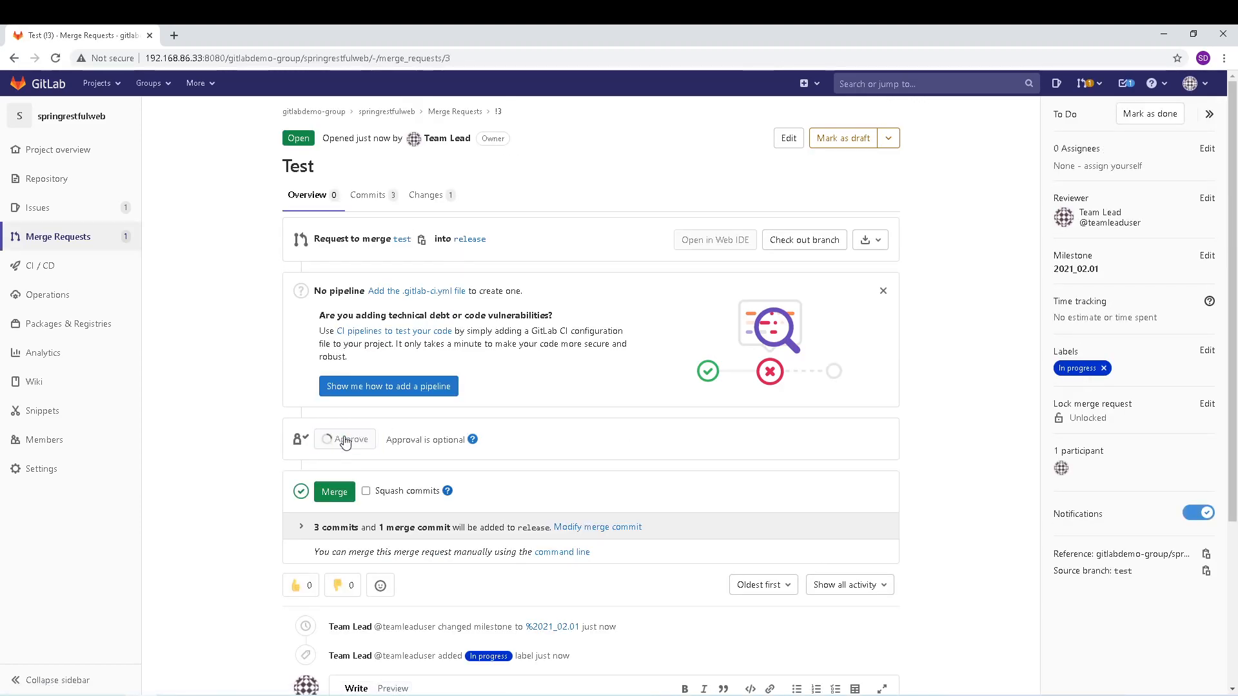
left_click(336, 492)
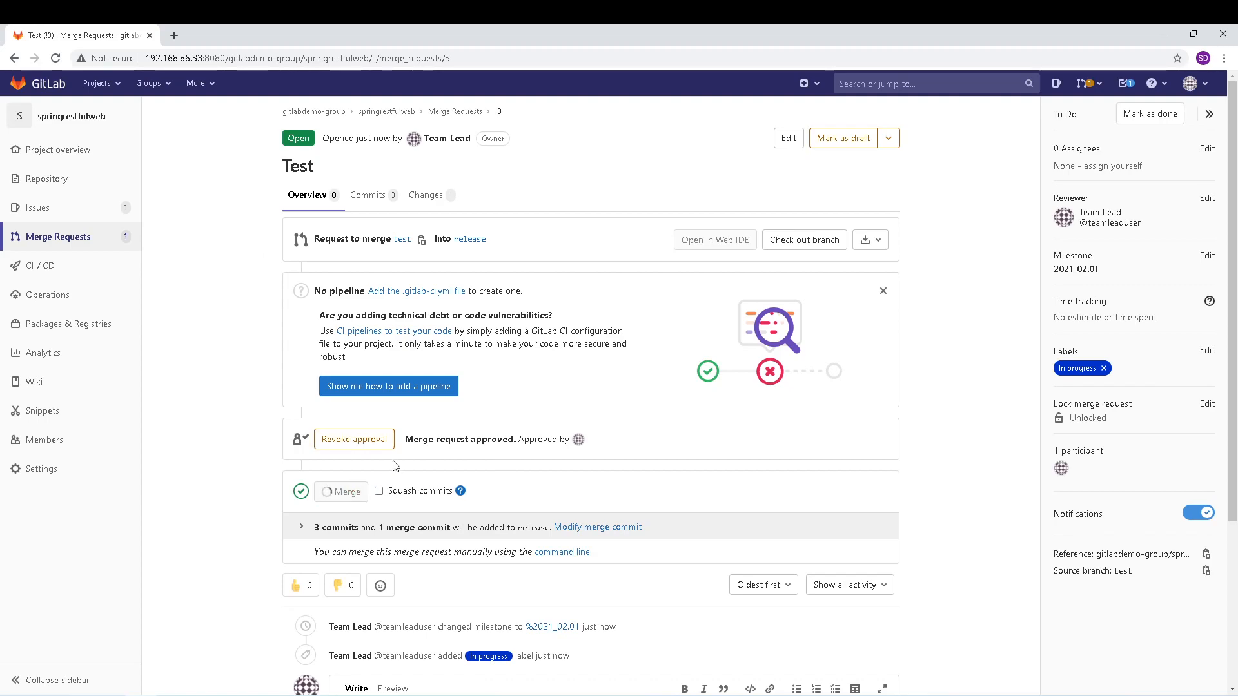
View the repository files on master and look through the list of available branches without switching.
mouse_move(109, 221)
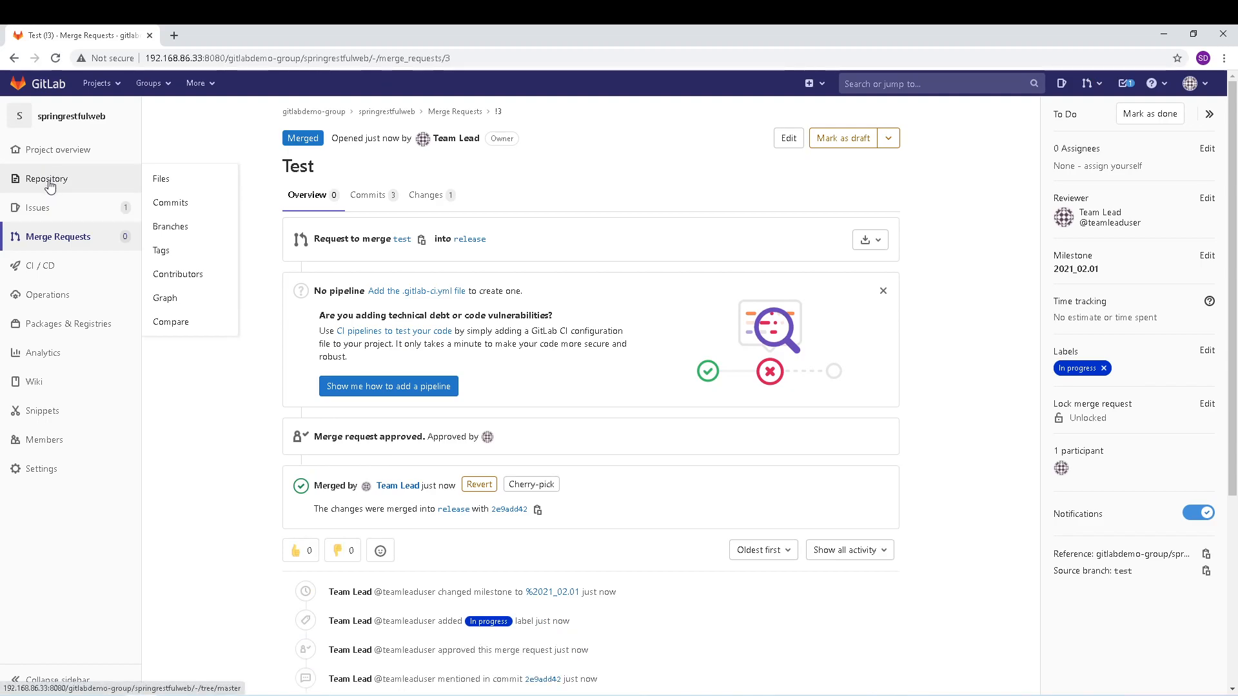
left_click(55, 176)
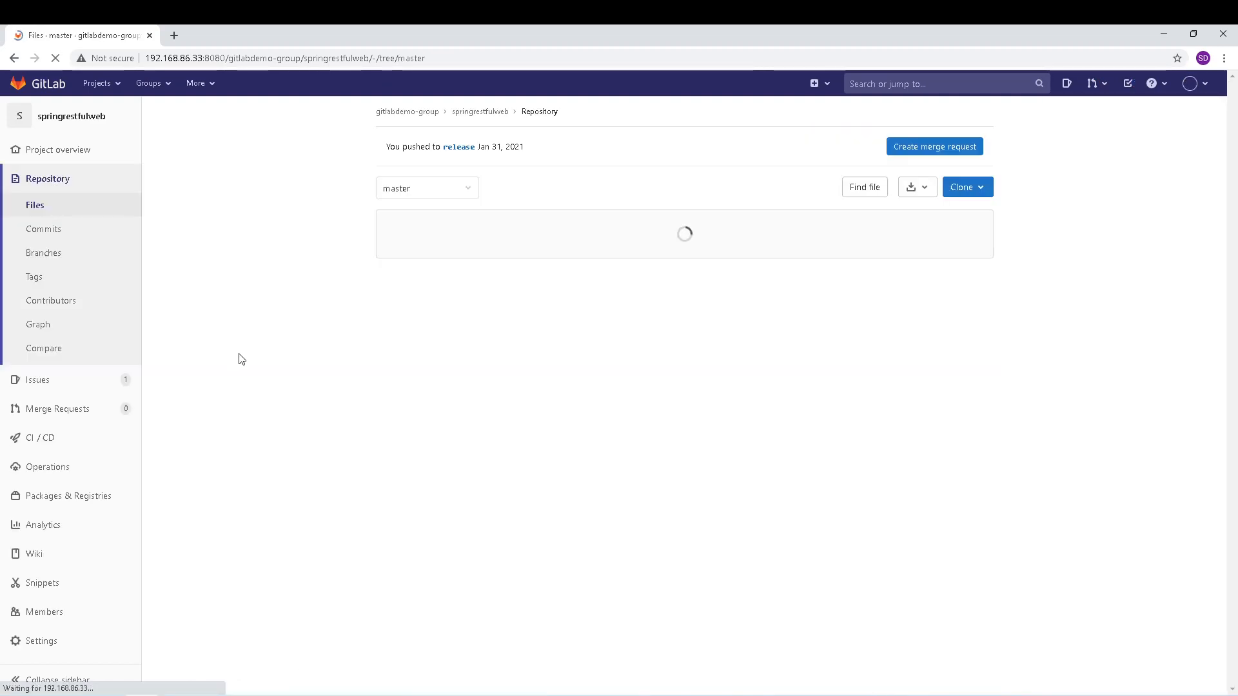
left_click(466, 196)
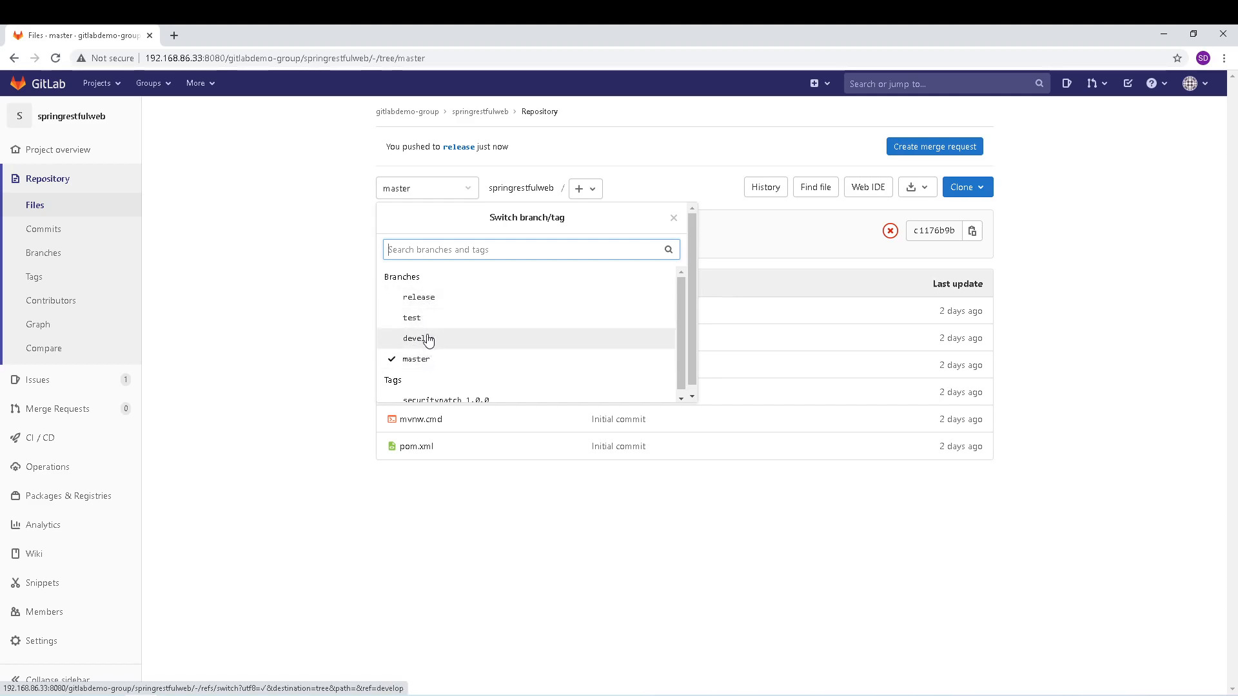
left_click(322, 290)
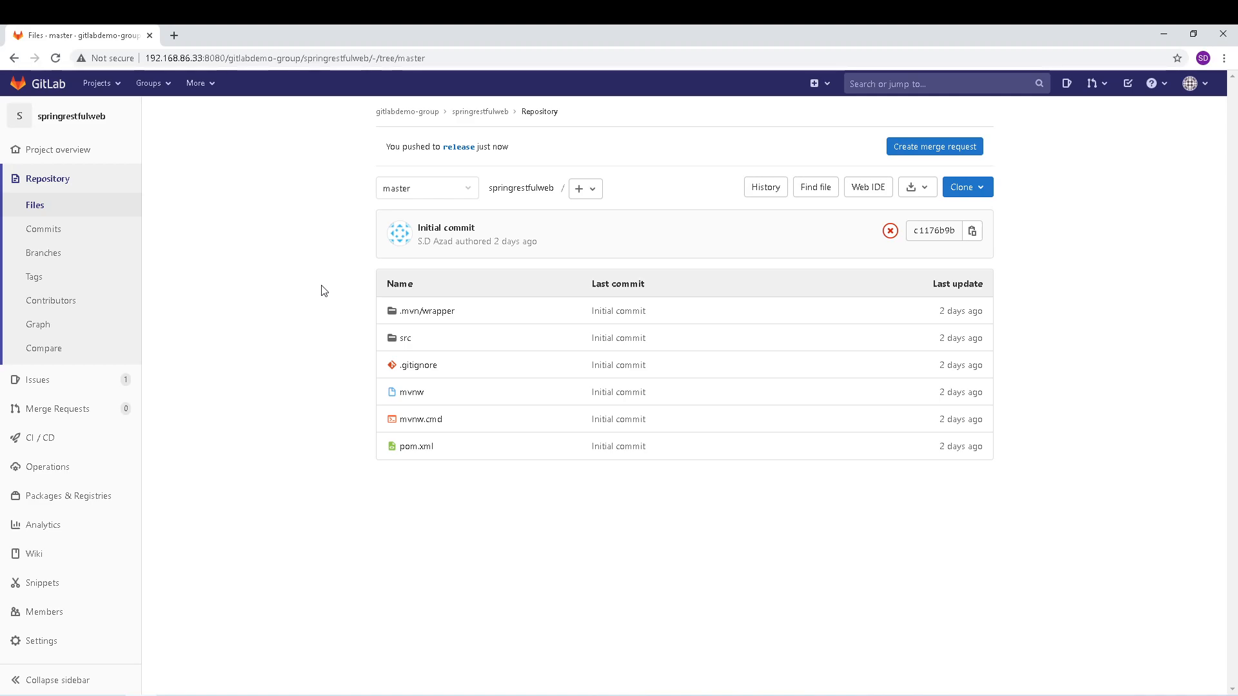
Switch the repository files to the release branch, inspect its latest merge commit, and return to the release file list.
left_click(451, 193)
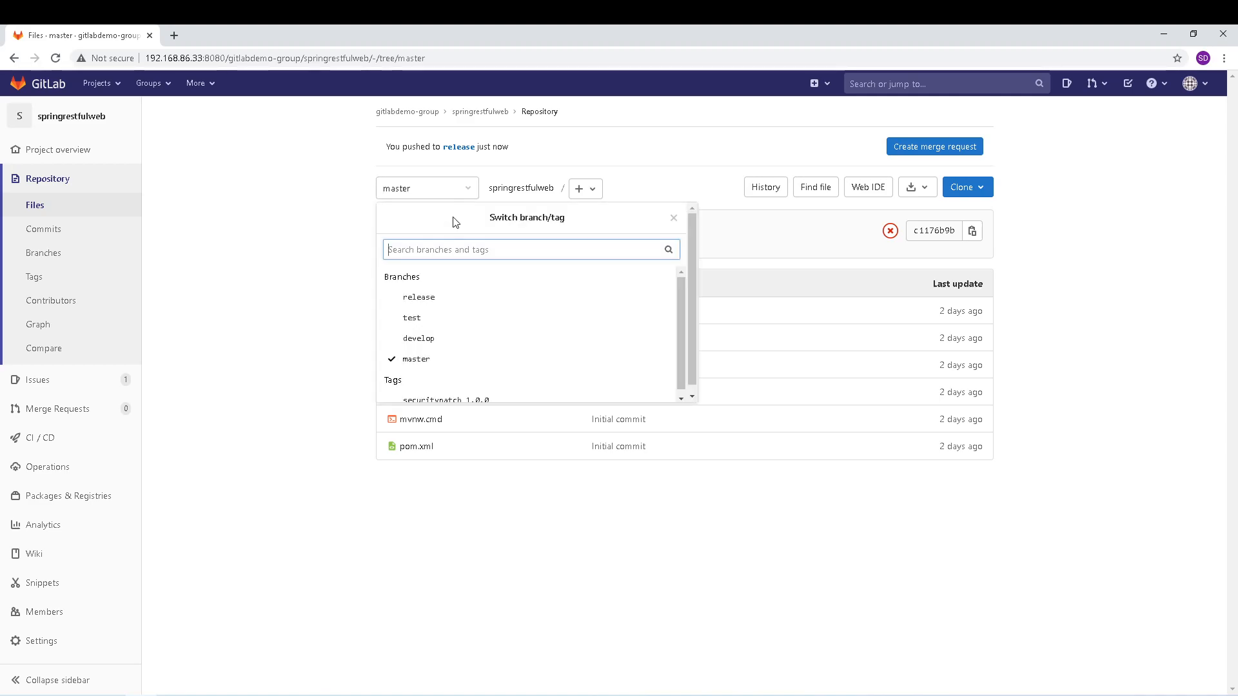
left_click(431, 300)
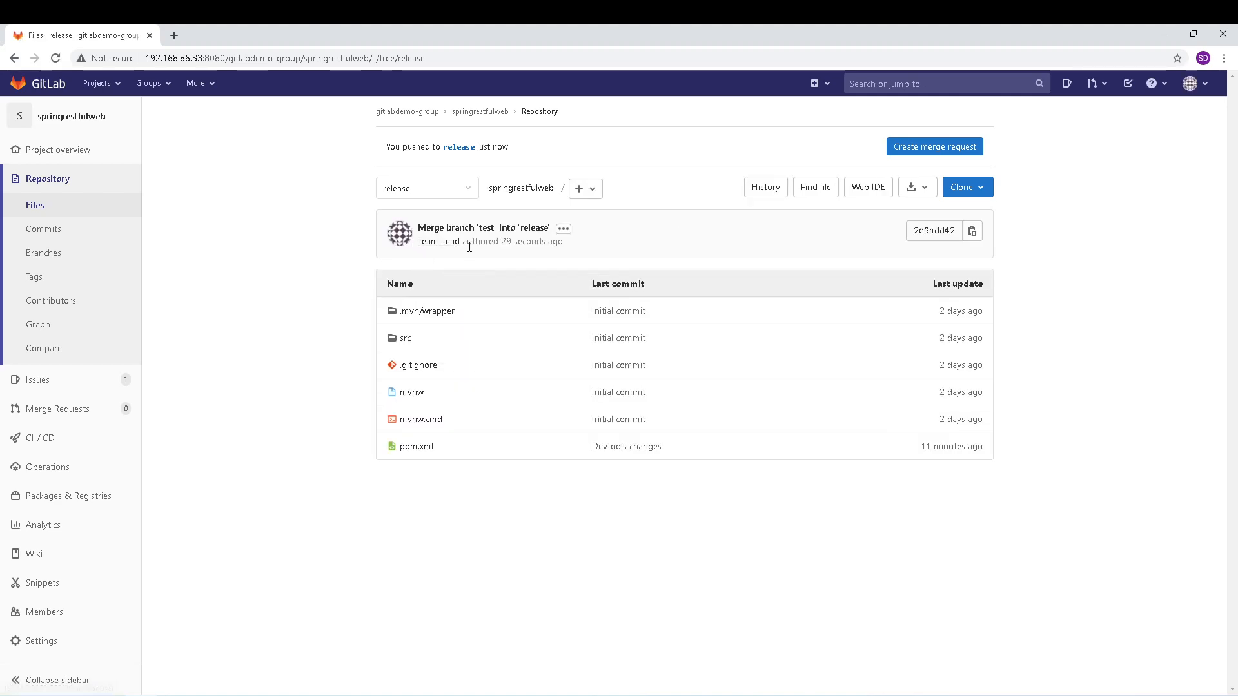
left_click(501, 233)
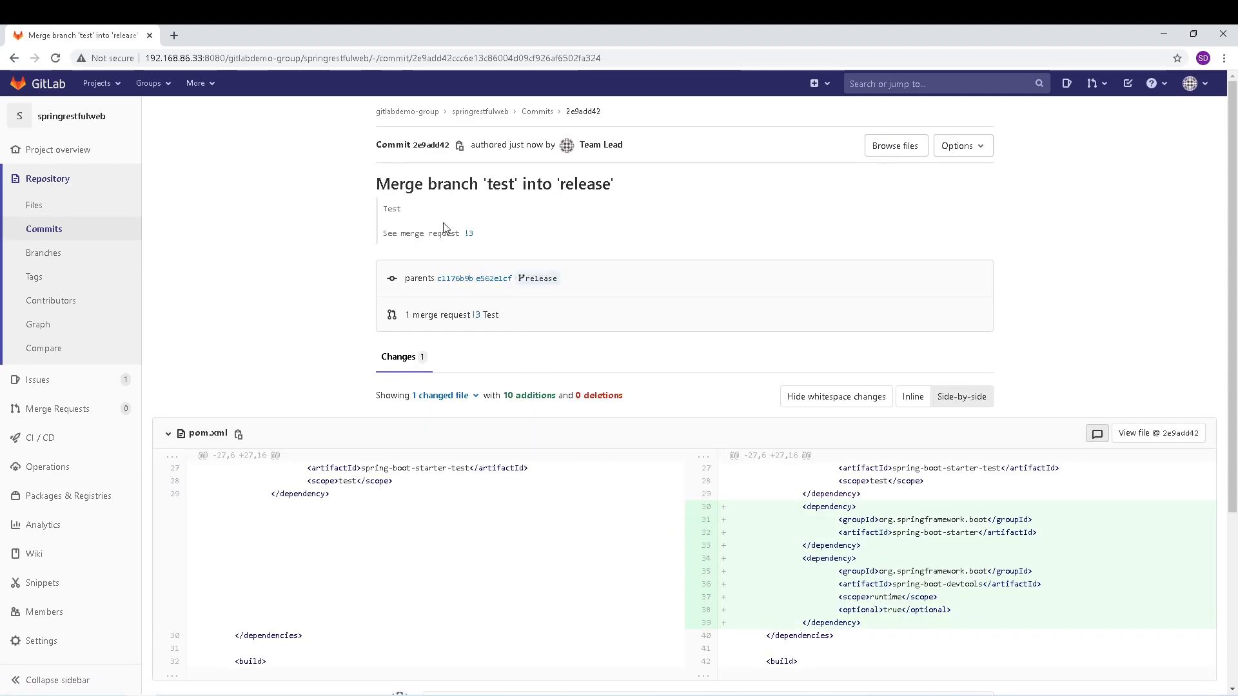
left_click(78, 150)
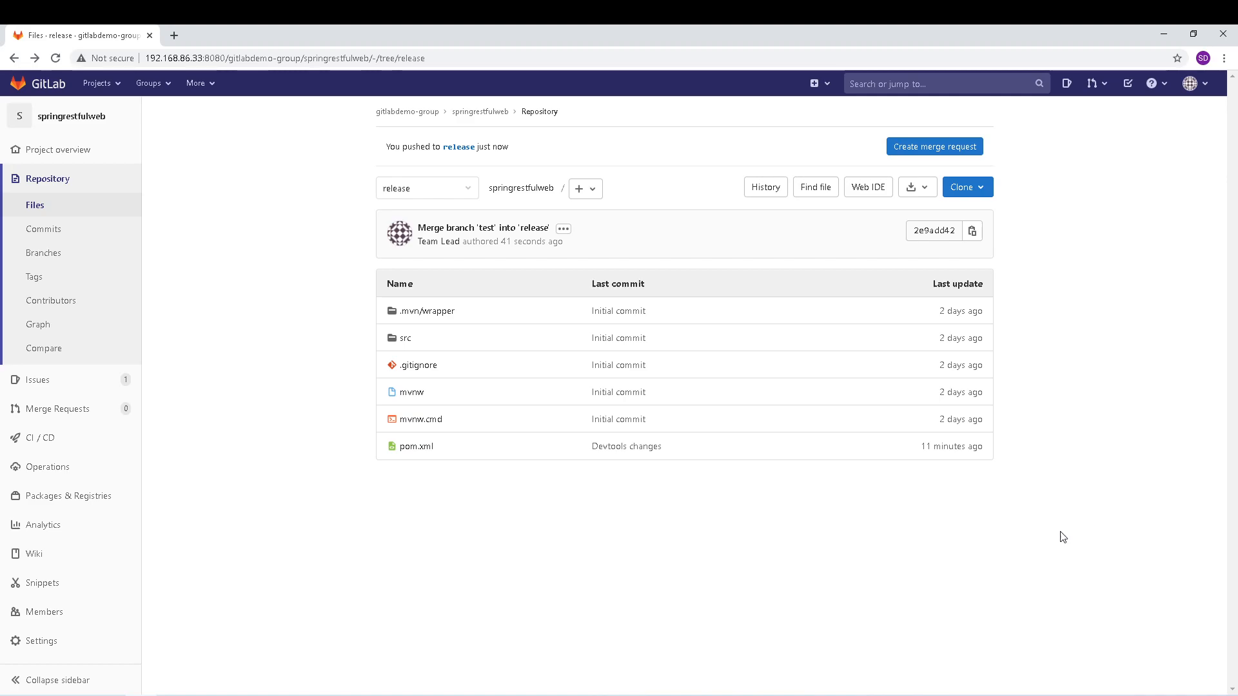
Start a merge request from release into master with Team Lead as reviewer and 2021_02.01 as milestone.
left_click(930, 149)
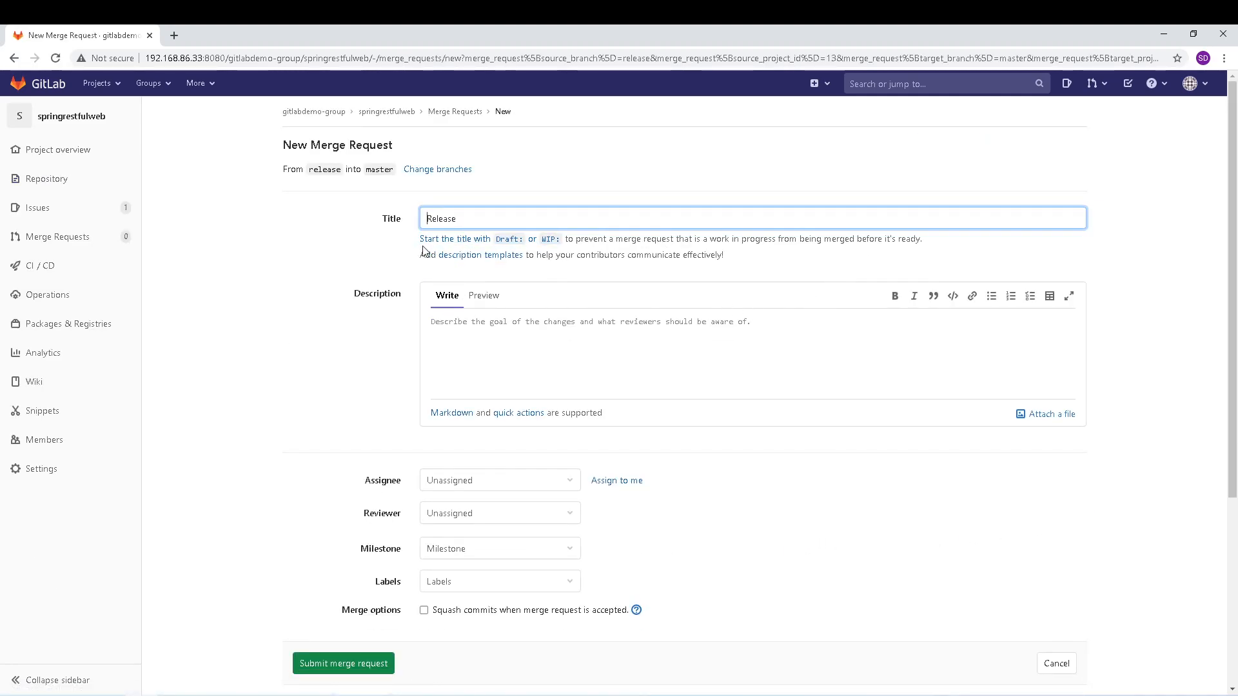
scroll(364, 302, "down", 1)
scroll(364, 302, "down", 2)
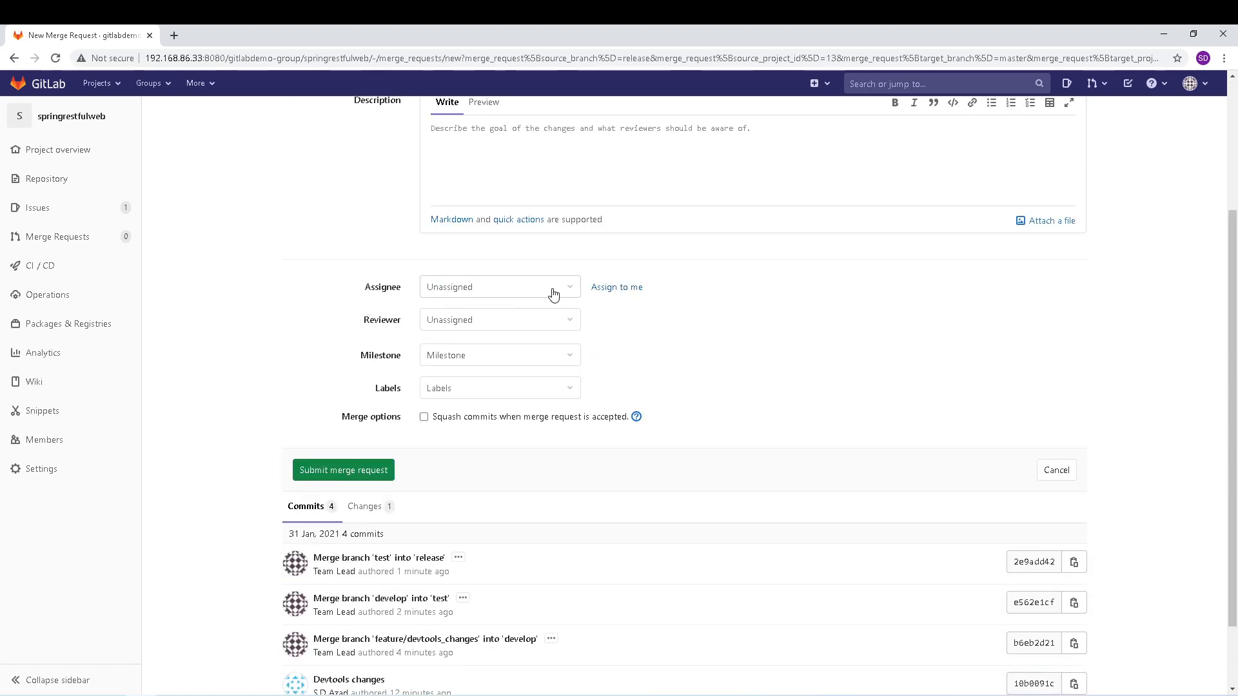
left_click(545, 327)
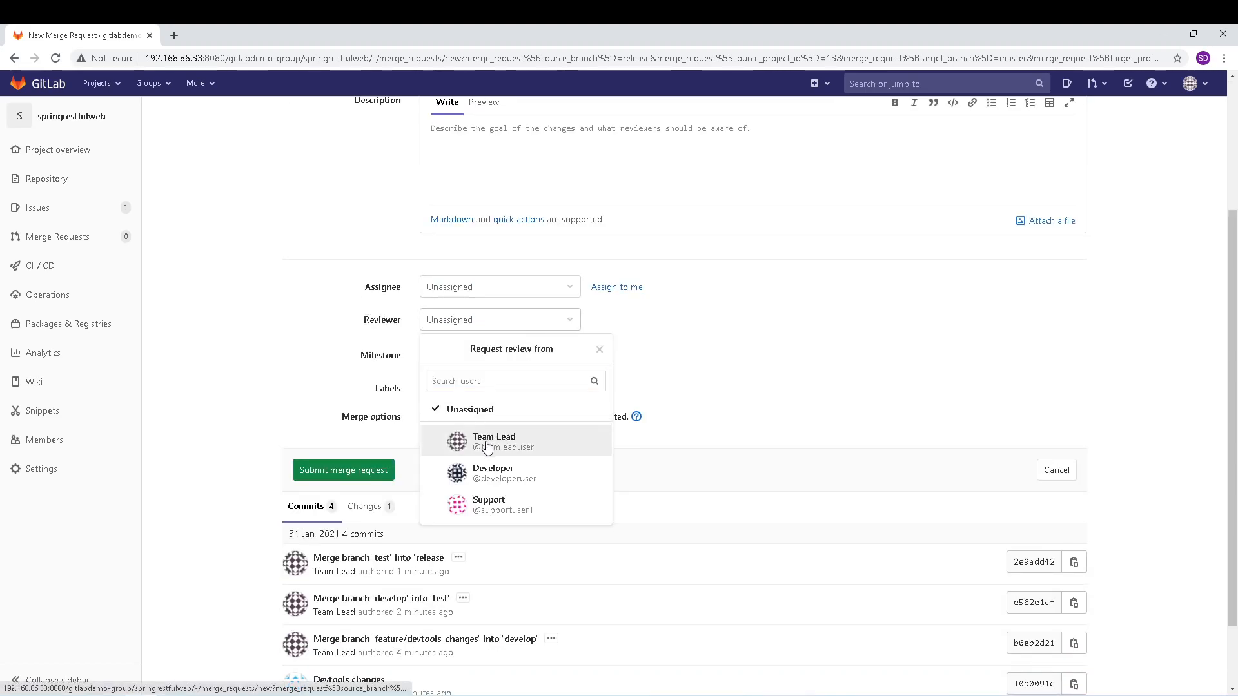
left_click(492, 437)
left_click(492, 357)
left_click(489, 470)
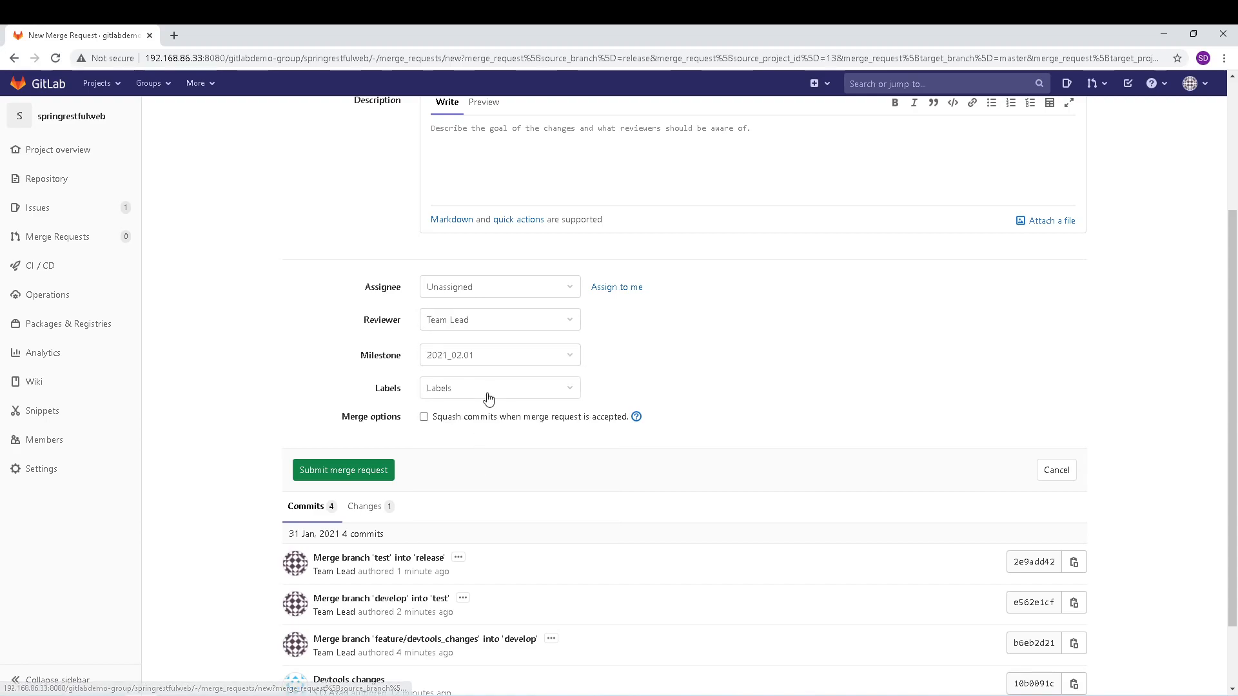
Label the release-to-master merge request In progress, check its source and target branches, and submit it.
left_click(490, 388)
left_click(489, 531)
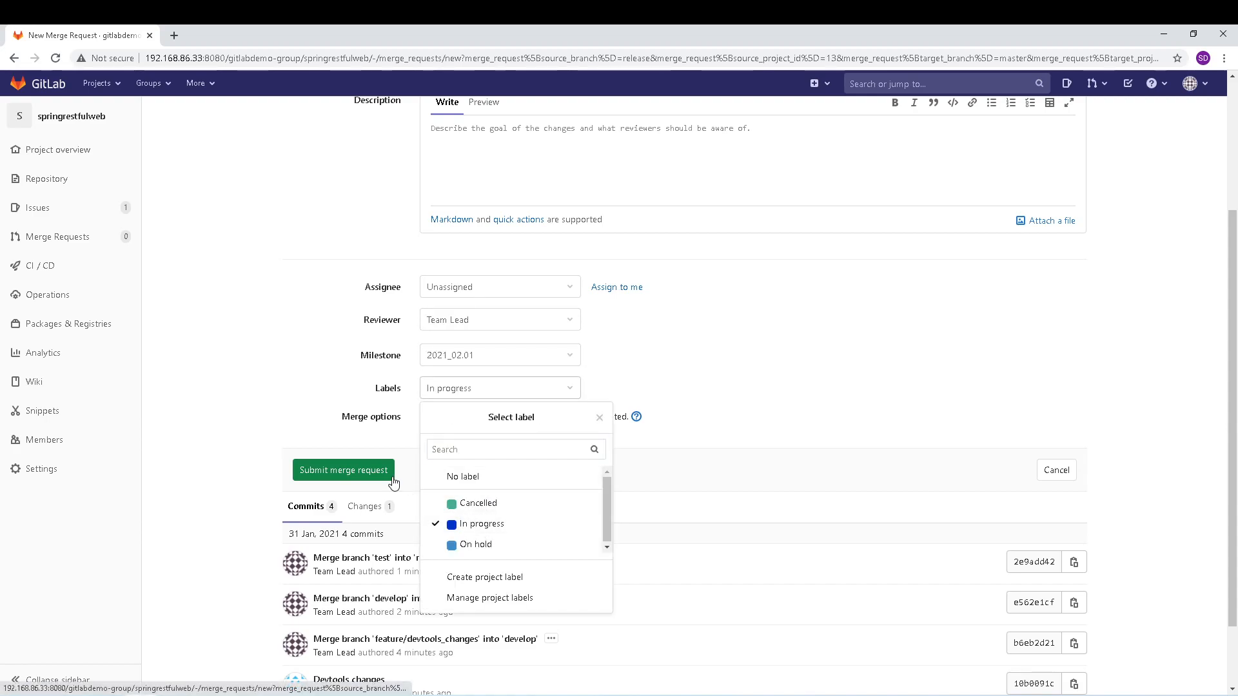
left_click(352, 401)
scroll(739, 302, "up", 3)
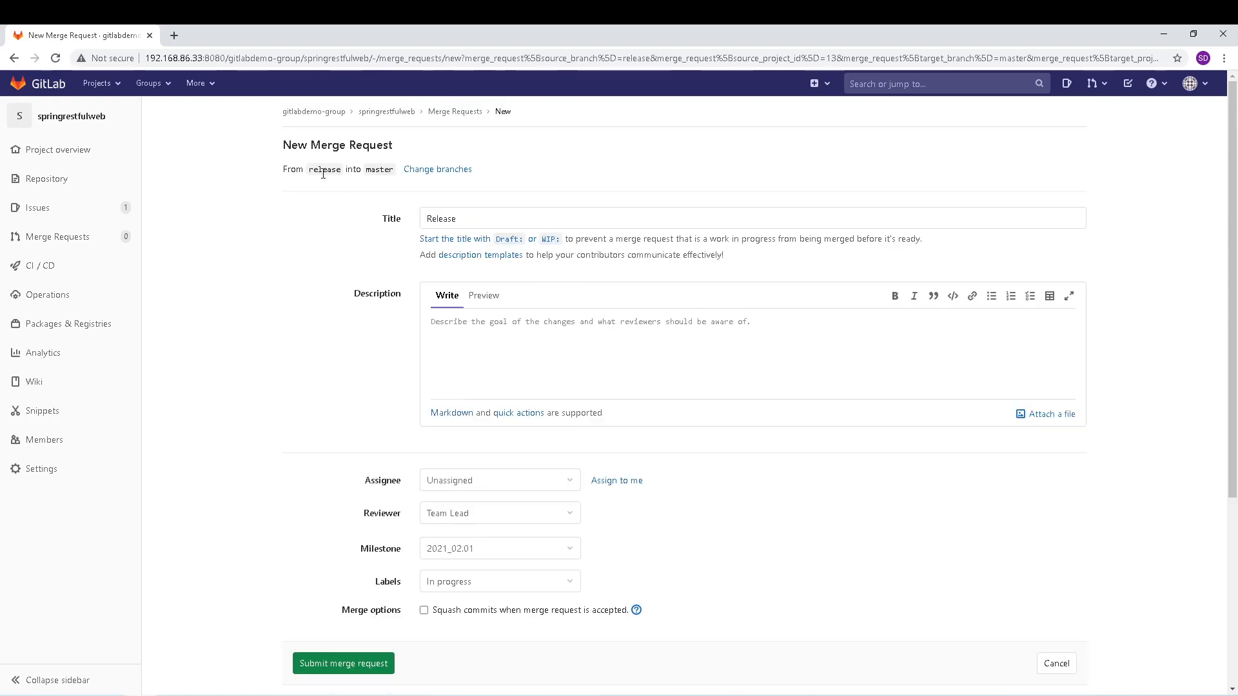
scroll(318, 294, "down", 4)
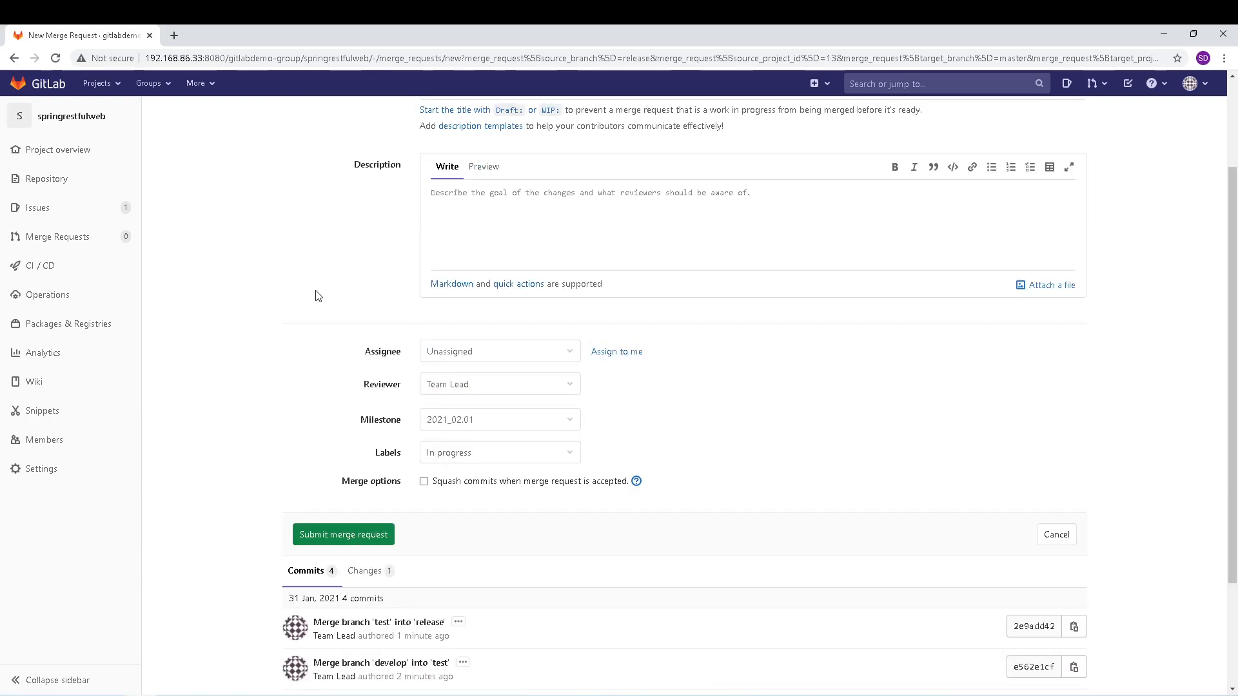
left_click(344, 407)
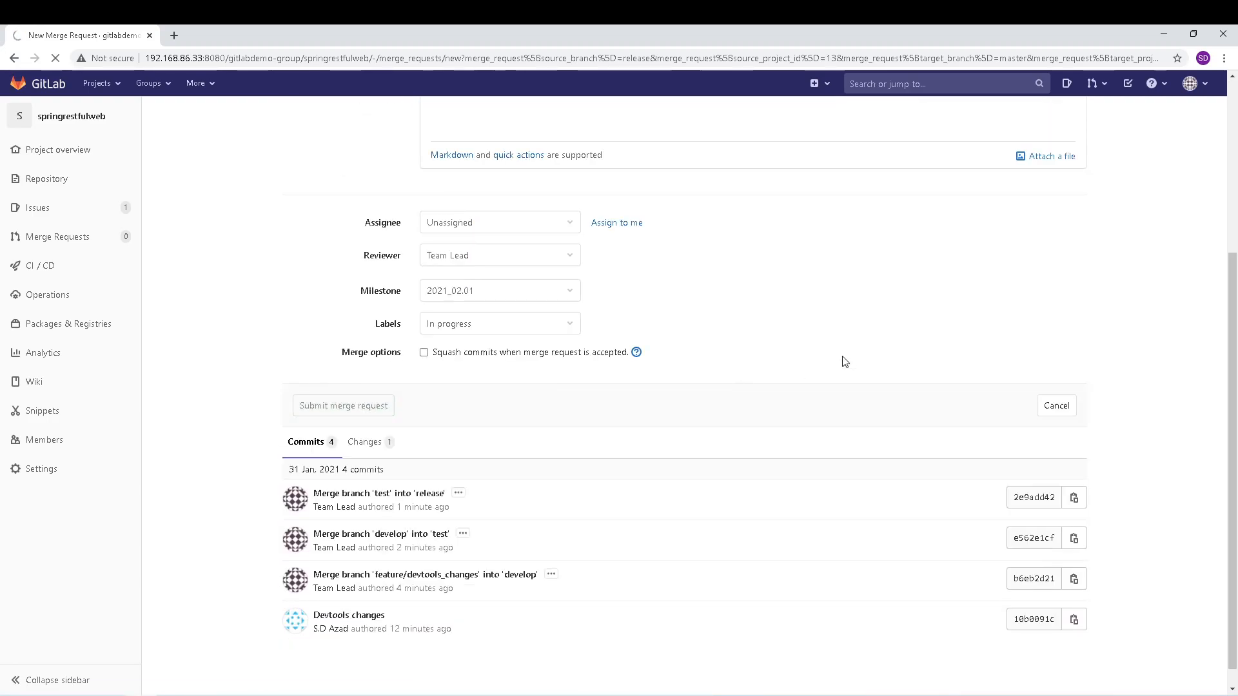
Approve the Release merge request and merge it into master.
scroll(483, 400, "down", 1)
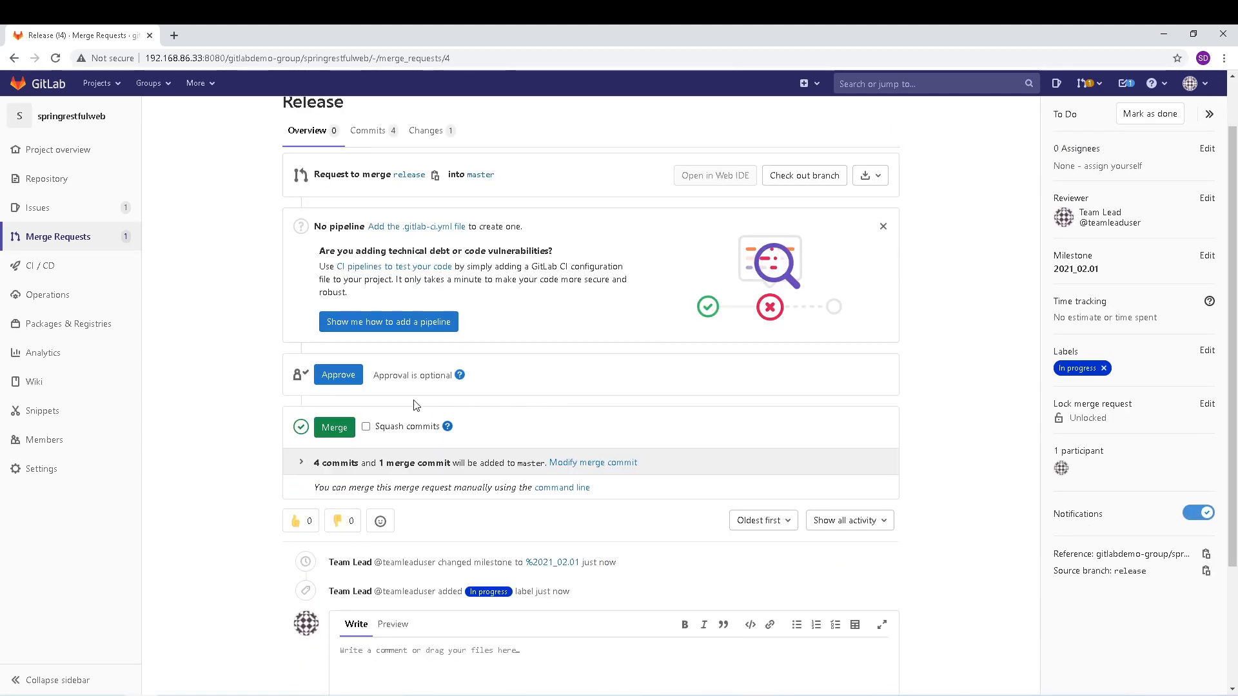
left_click(338, 374)
left_click(342, 426)
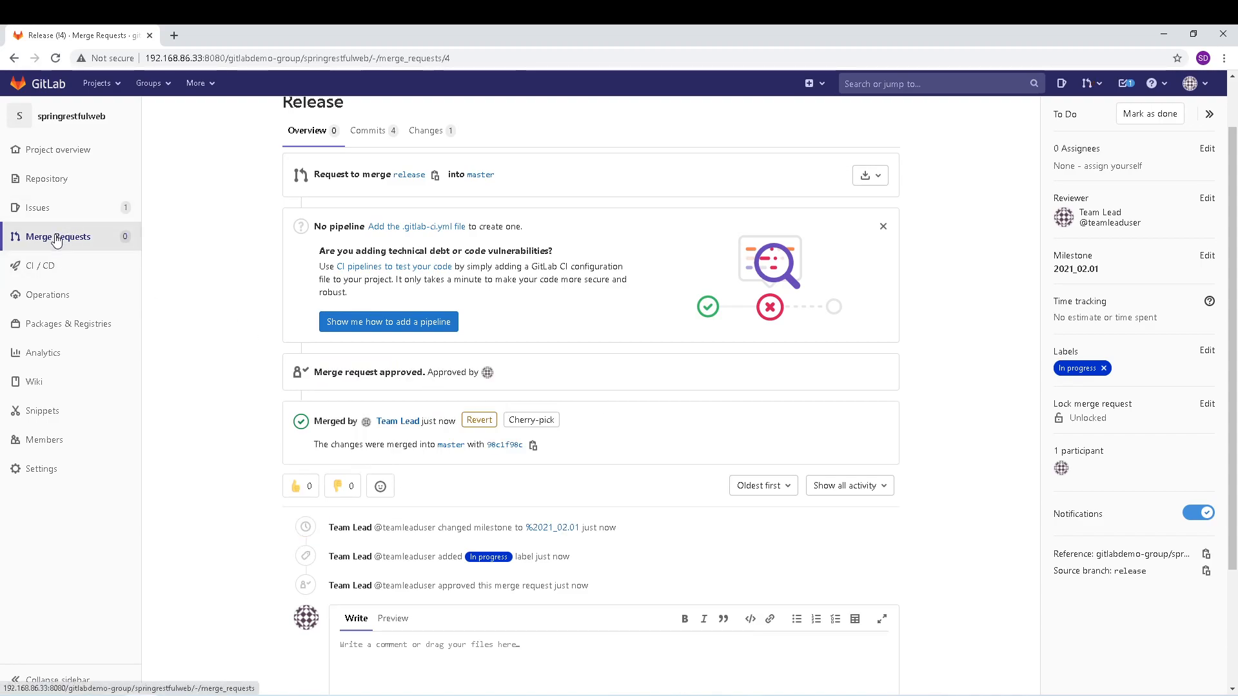
View the repository files on master and check the list of branches and tags without switching.
mouse_move(55, 213)
left_click(26, 182)
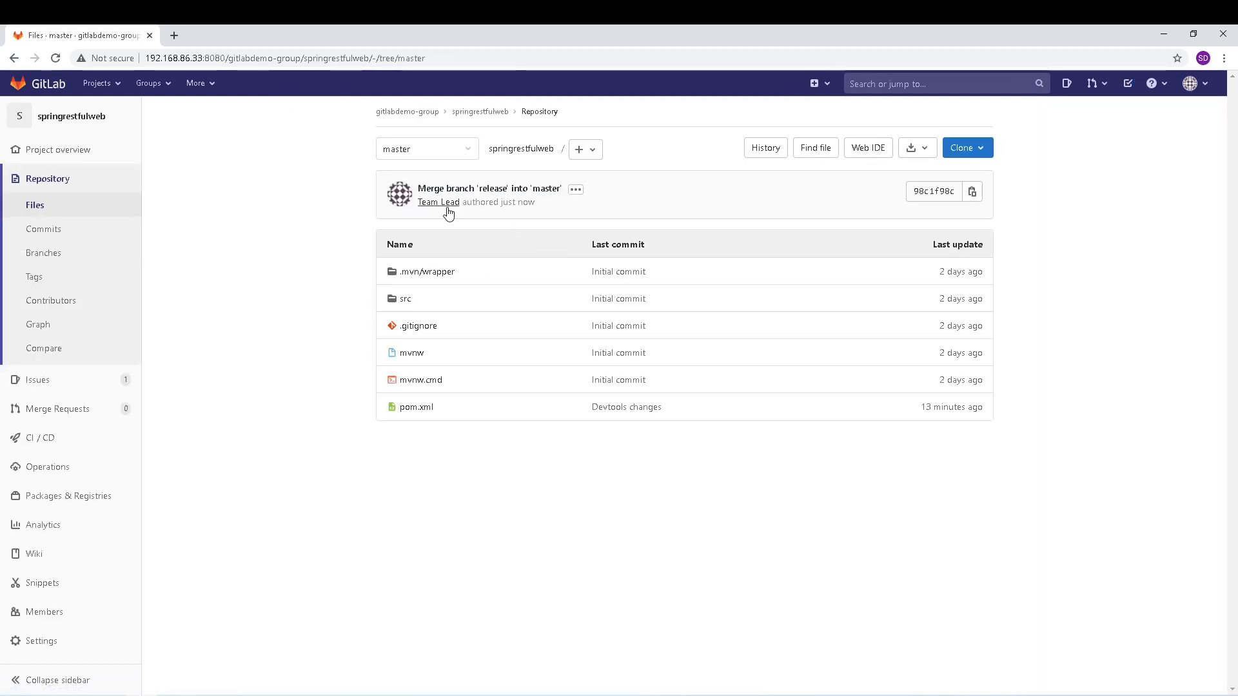
left_click(468, 150)
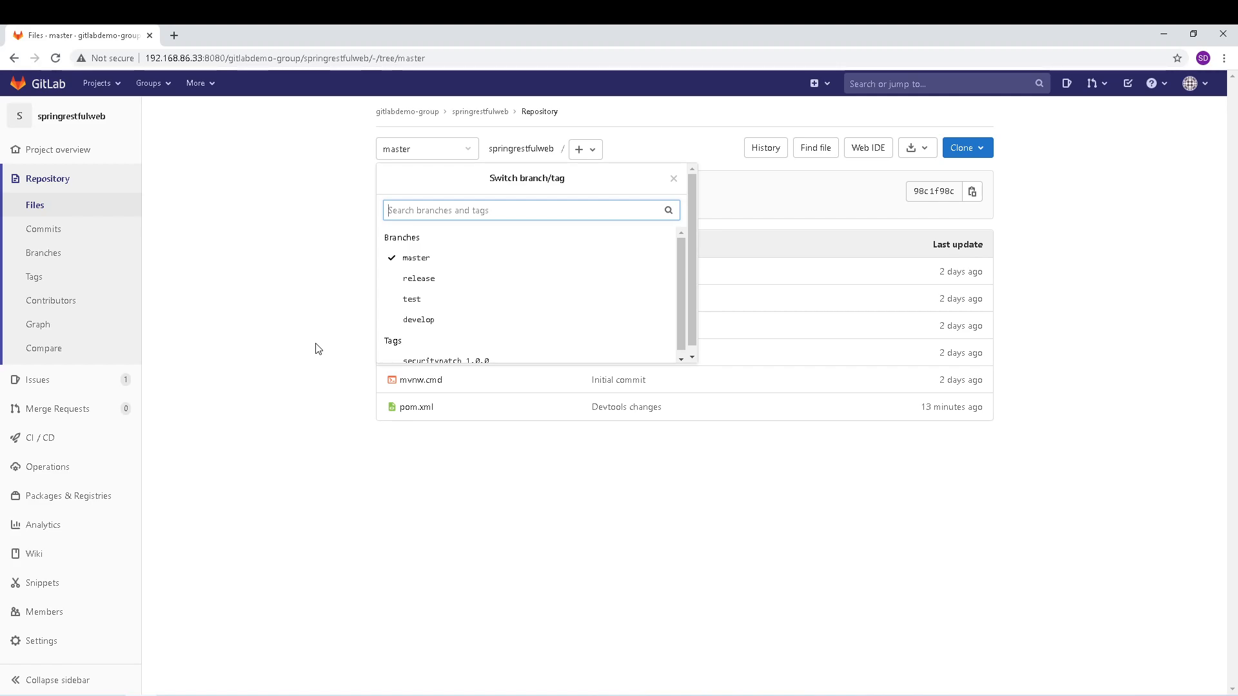
left_click(326, 342)
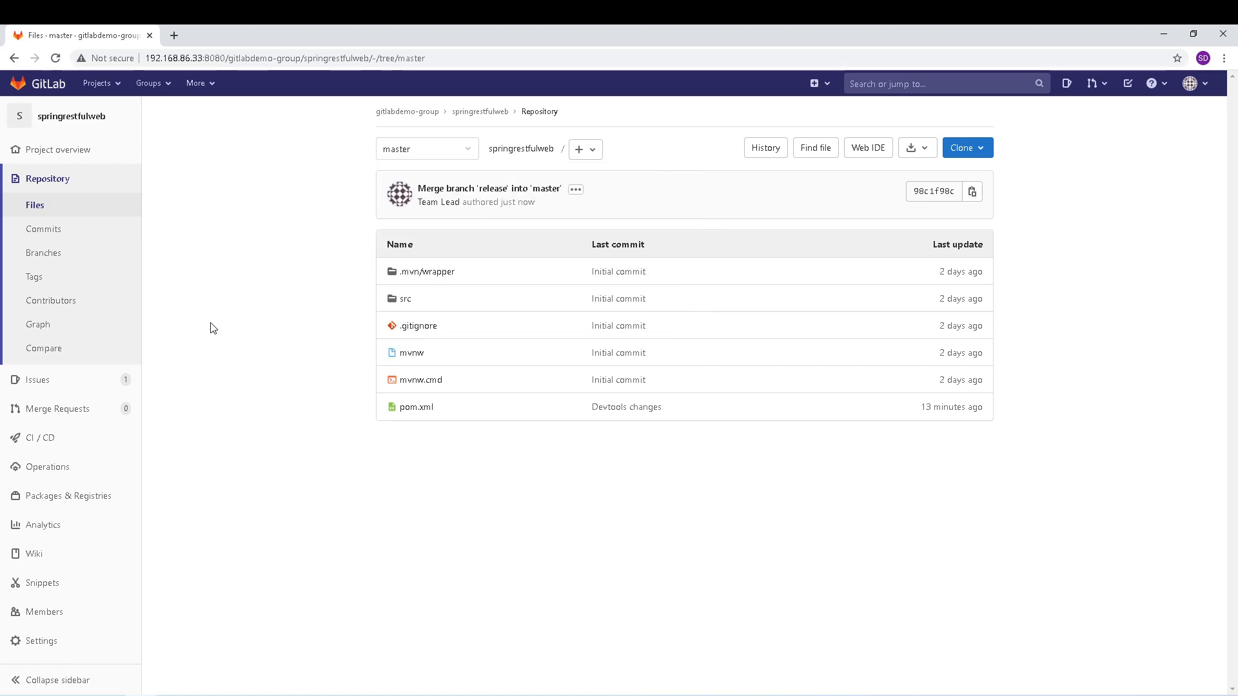